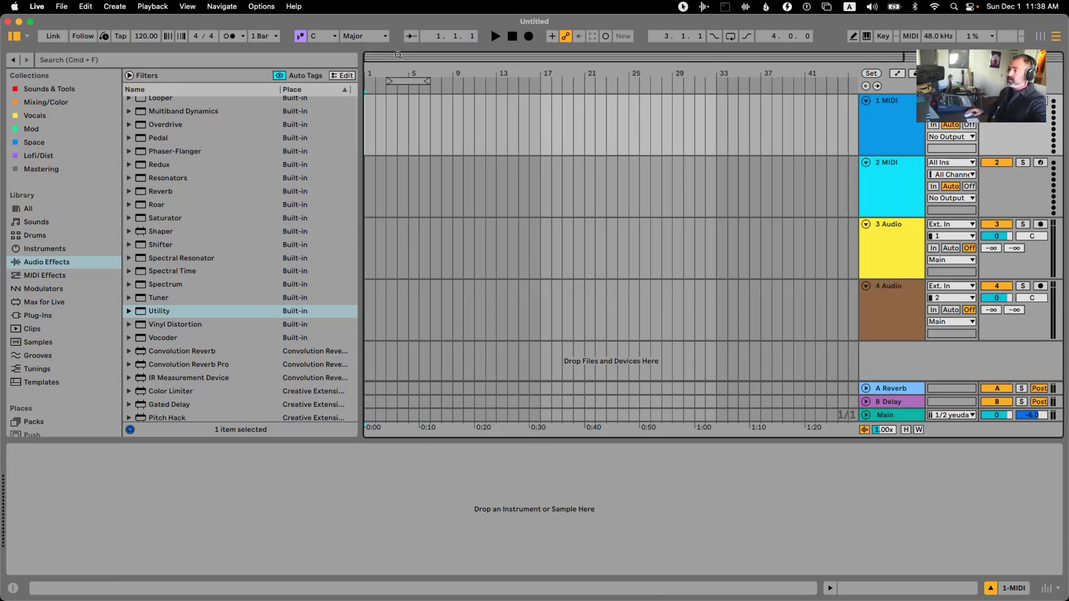
- Change the project tempo from 120 to 142 BPM
{"action": "left_click", "coordinate": [400, 66]}
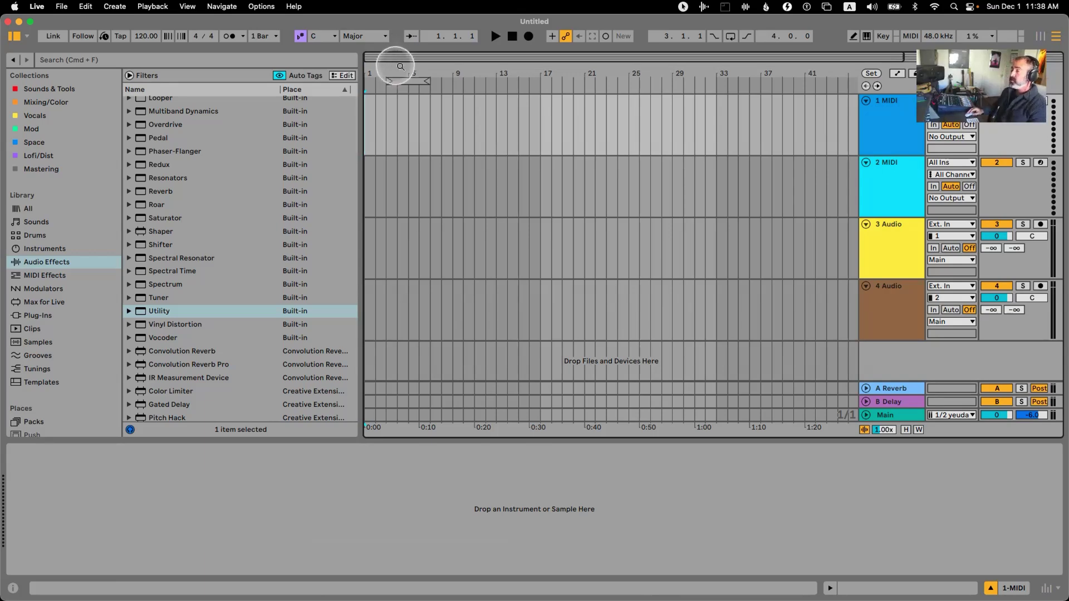
{"action": "left_click", "coordinate": [145, 41]}
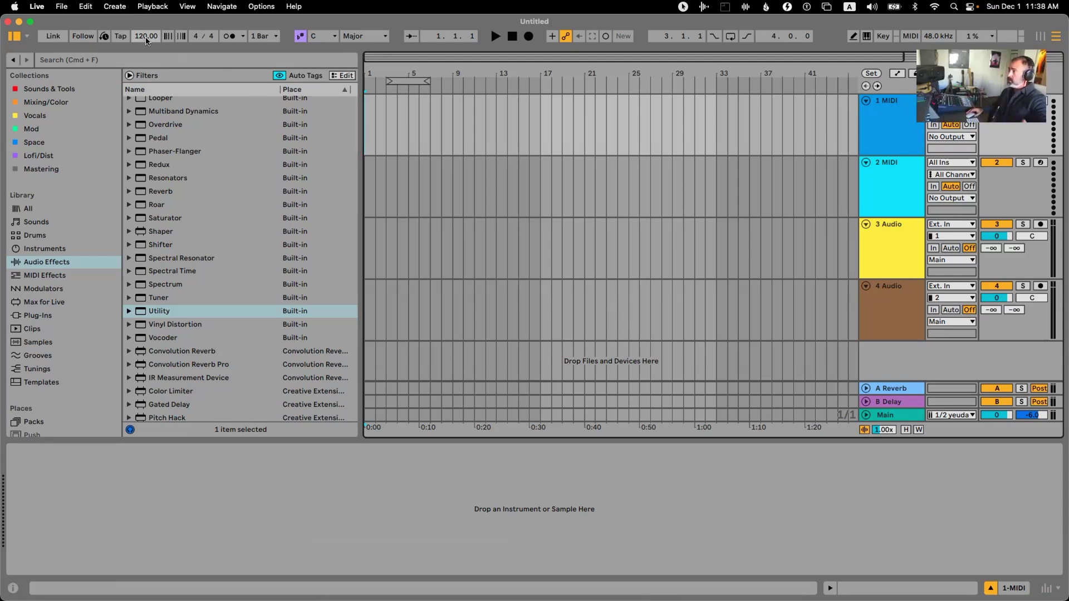
{"action": "left_click", "coordinate": [146, 36]}
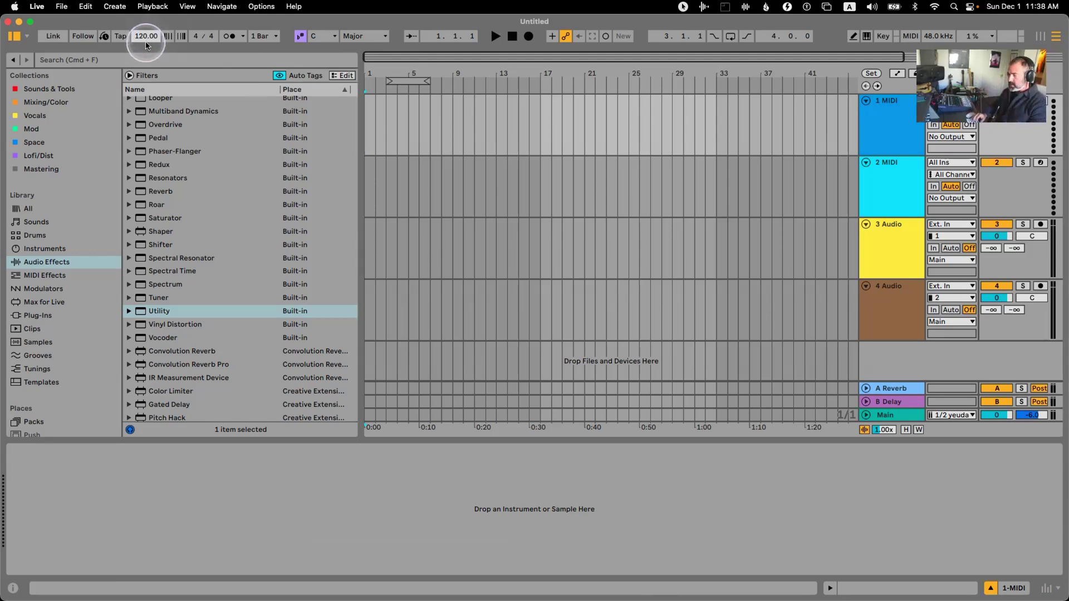
{"action": "type", "text": "14"}
{"action": "key", "text": "Return"}
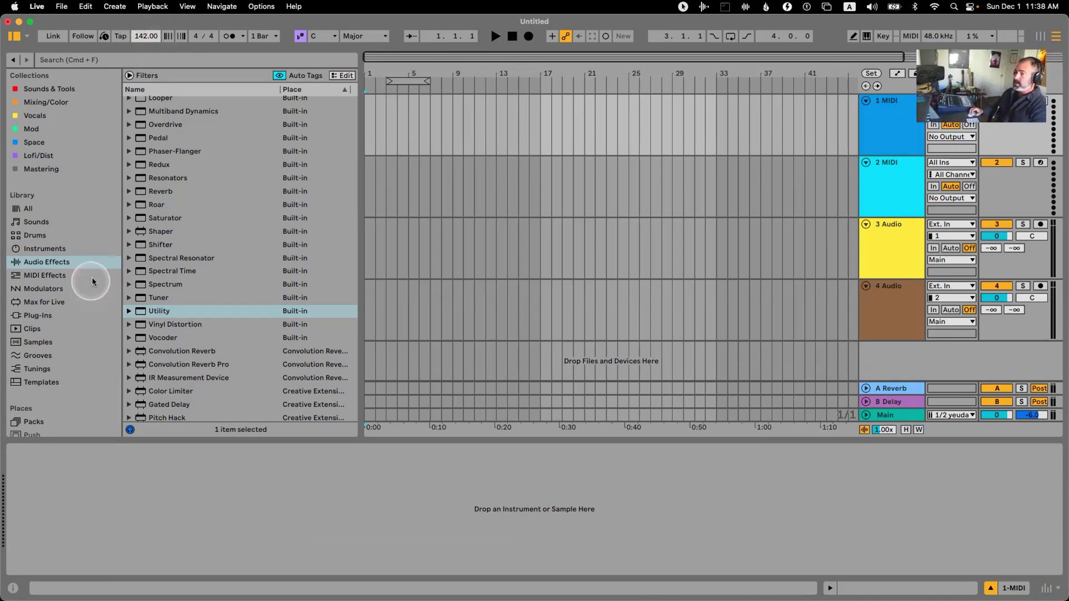
- Browse the packs folder, collapsing EDM and expanding Hip Hop - Lofi and Sleepyhead Drums
{"action": "scroll", "coordinate": [91, 282], "scroll_direction": "down", "scroll_amount": 10}
{"action": "left_click", "coordinate": [62, 241]}
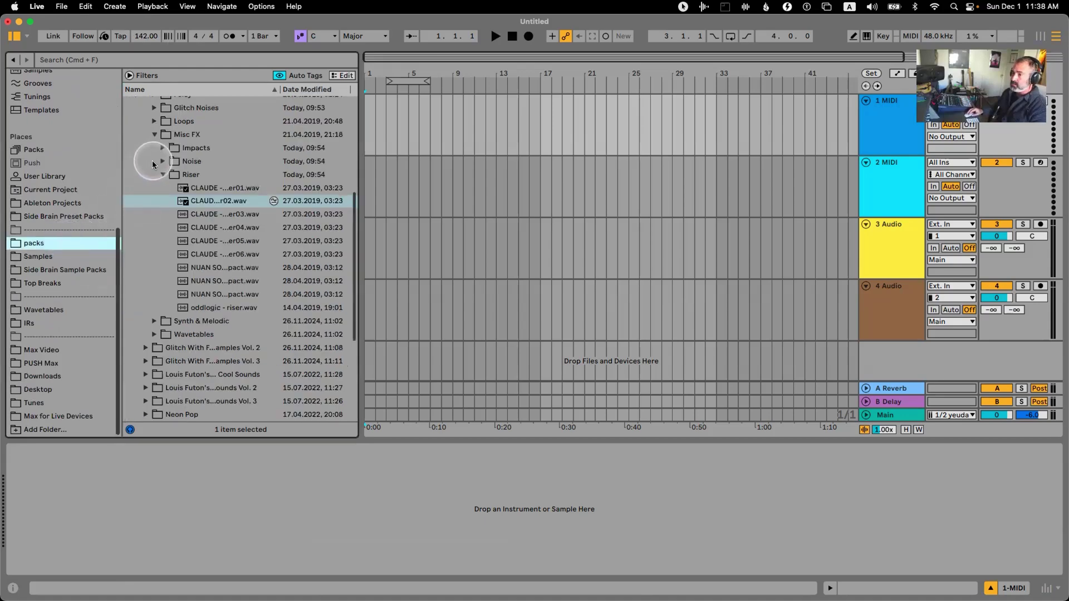
{"action": "scroll", "coordinate": [147, 207], "scroll_direction": "up", "scroll_amount": 5}
{"action": "scroll", "coordinate": [145, 208], "scroll_direction": "up", "scroll_amount": 3}
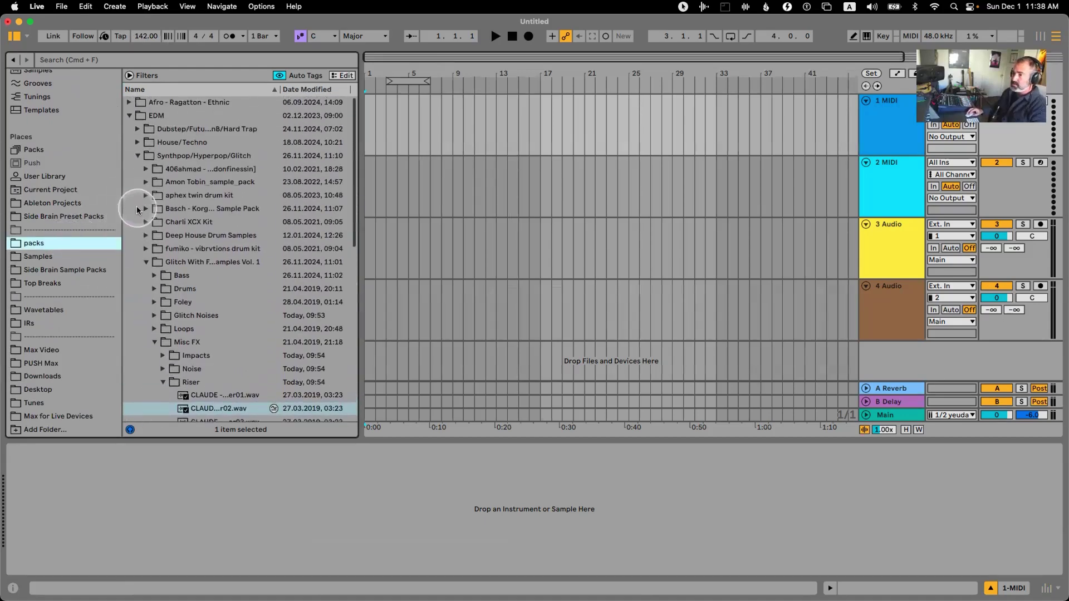
{"action": "left_click", "coordinate": [131, 113]}
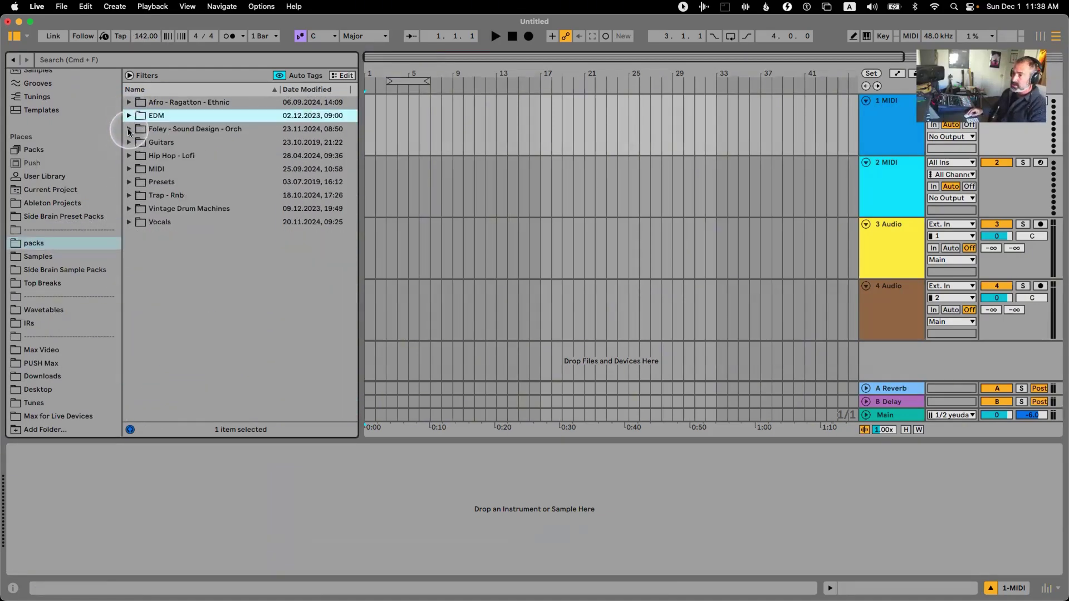
{"action": "left_click", "coordinate": [129, 157]}
{"action": "scroll", "coordinate": [146, 218], "scroll_direction": "down", "scroll_amount": 5}
{"action": "left_click", "coordinate": [137, 272]}
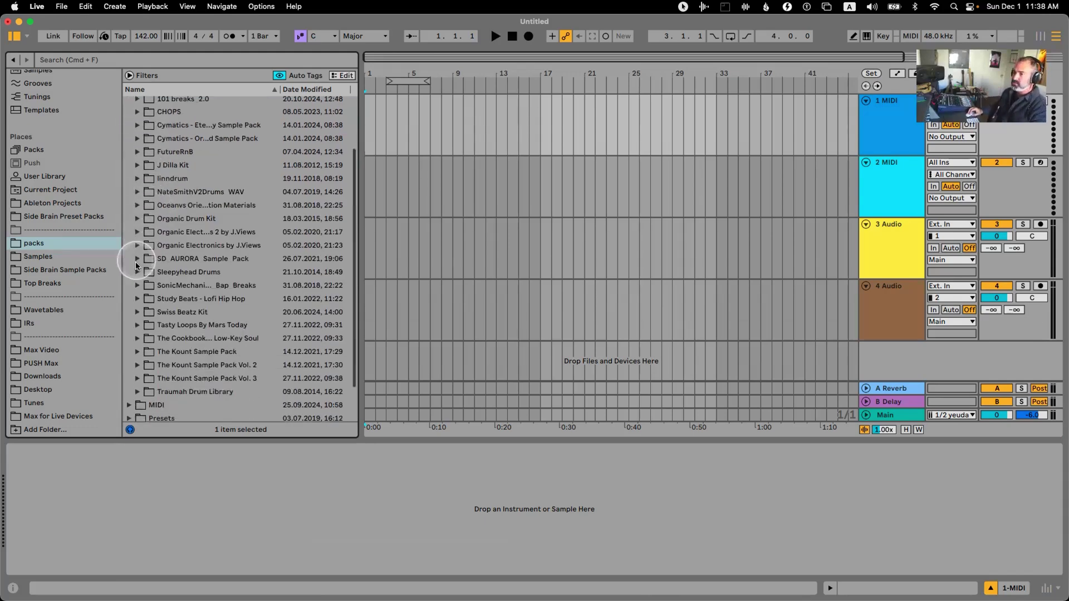
- Open the Breaks drum-loop folder and delete the 2 MIDI, 3 Audio and 4 Audio tracks
{"action": "scroll", "coordinate": [146, 256], "scroll_direction": "down", "scroll_amount": 3}
{"action": "left_click", "coordinate": [145, 248]}
{"action": "scroll", "coordinate": [206, 229], "scroll_direction": "down", "scroll_amount": 15}
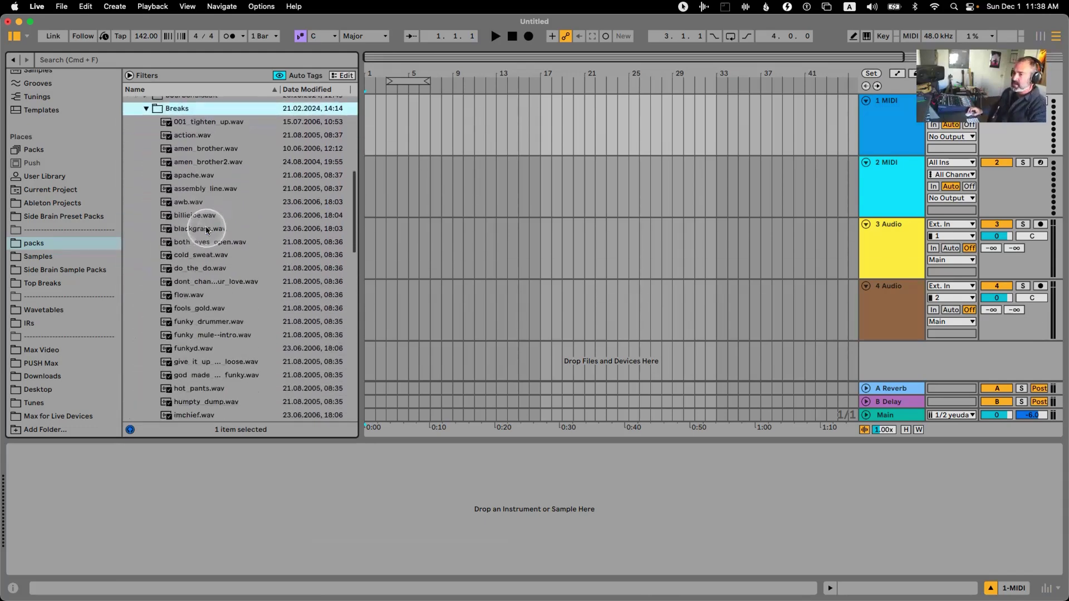
{"action": "scroll", "coordinate": [206, 229], "scroll_direction": "up", "scroll_amount": 10}
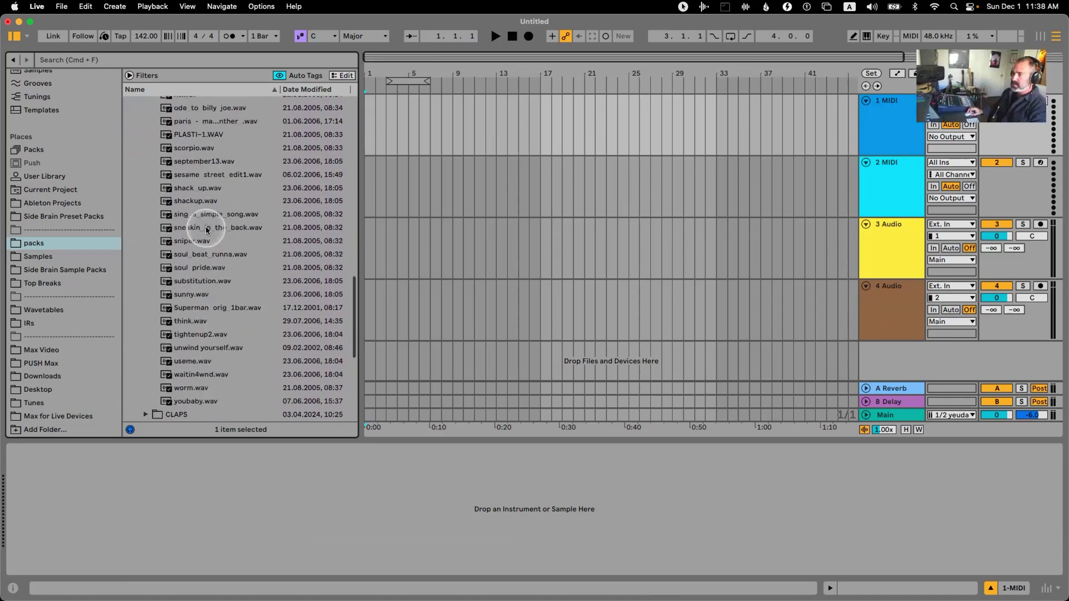
{"action": "scroll", "coordinate": [202, 234], "scroll_direction": "up", "scroll_amount": 2}
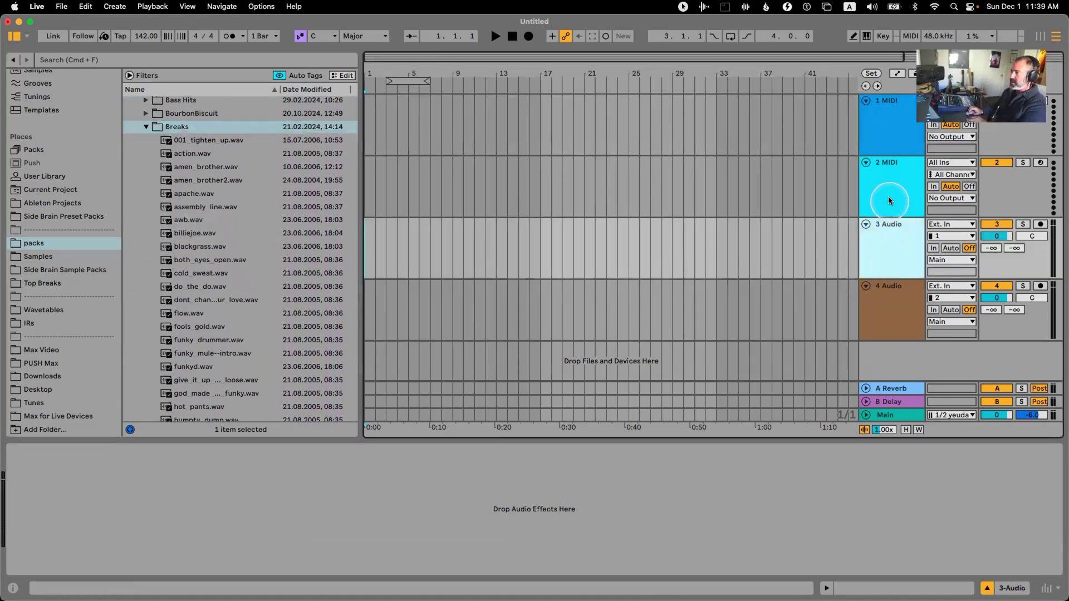
{"action": "key", "text": "Delete"}
{"action": "key", "text": "Delete"}
{"action": "key", "text": "Delete"}
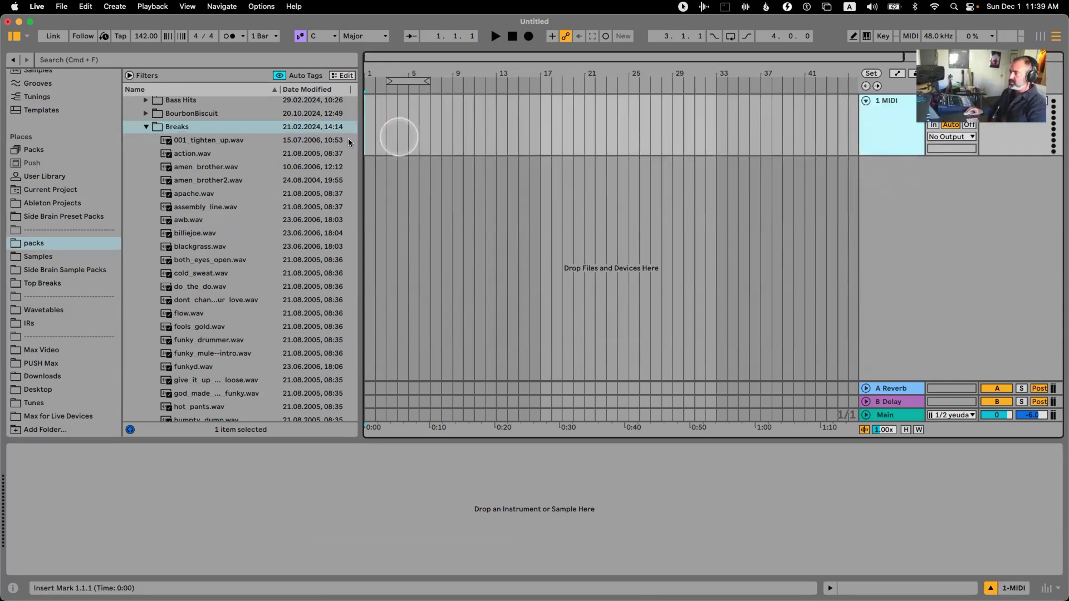
- Load the IDM Keys preset from Side Brain Preset Packs onto the MIDI track, zooming to bars 1–17
{"action": "left_click", "coordinate": [52, 202]}
{"action": "left_click", "coordinate": [62, 216]}
{"action": "left_click_drag", "start_coordinate": [188, 195], "coordinate": [413, 134]}
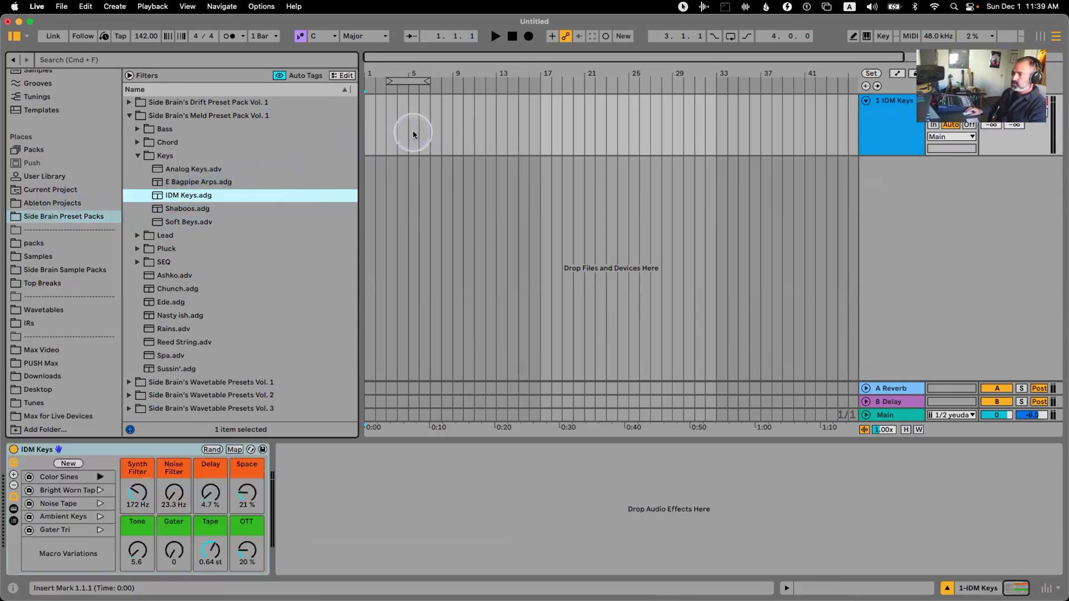
{"action": "left_click", "coordinate": [100, 456]}
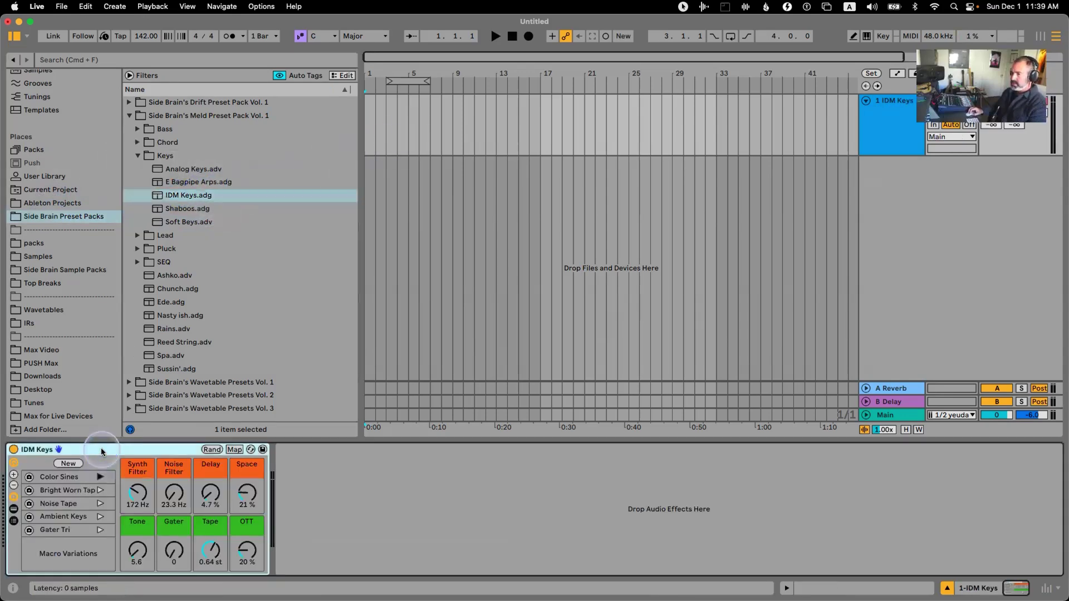
{"action": "left_click_drag", "start_coordinate": [373, 80], "coordinate": [401, 92]}
{"action": "left_click", "coordinate": [482, 119]}
{"action": "left_click", "coordinate": [582, 111]}
{"action": "left_click_drag", "start_coordinate": [503, 75], "coordinate": [409, 82]}
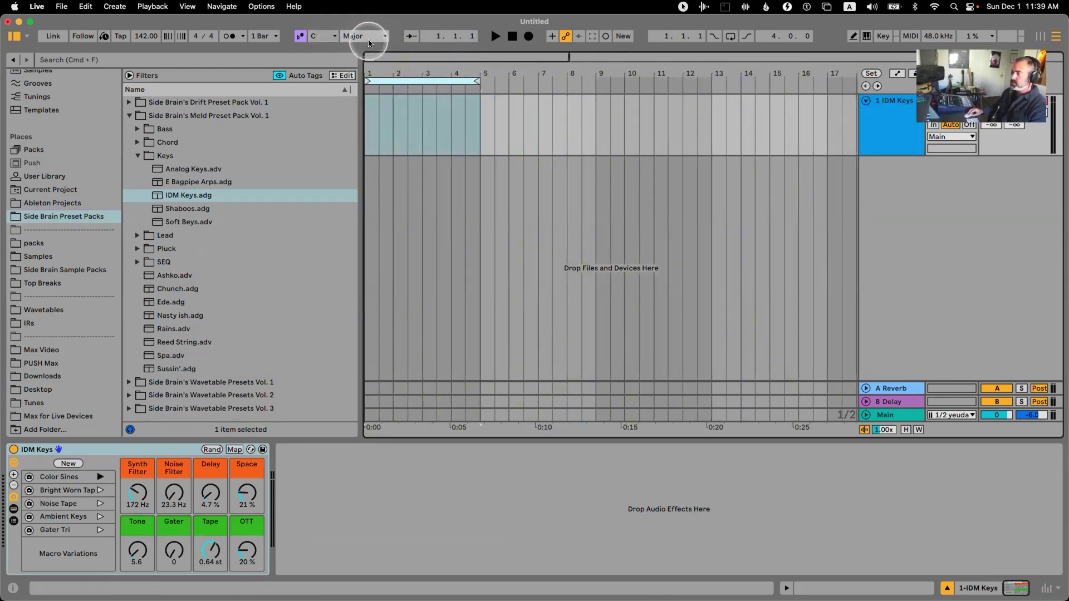
- Set the set's scale root to A and the scale mode to Minor
{"action": "left_click", "coordinate": [332, 36]}
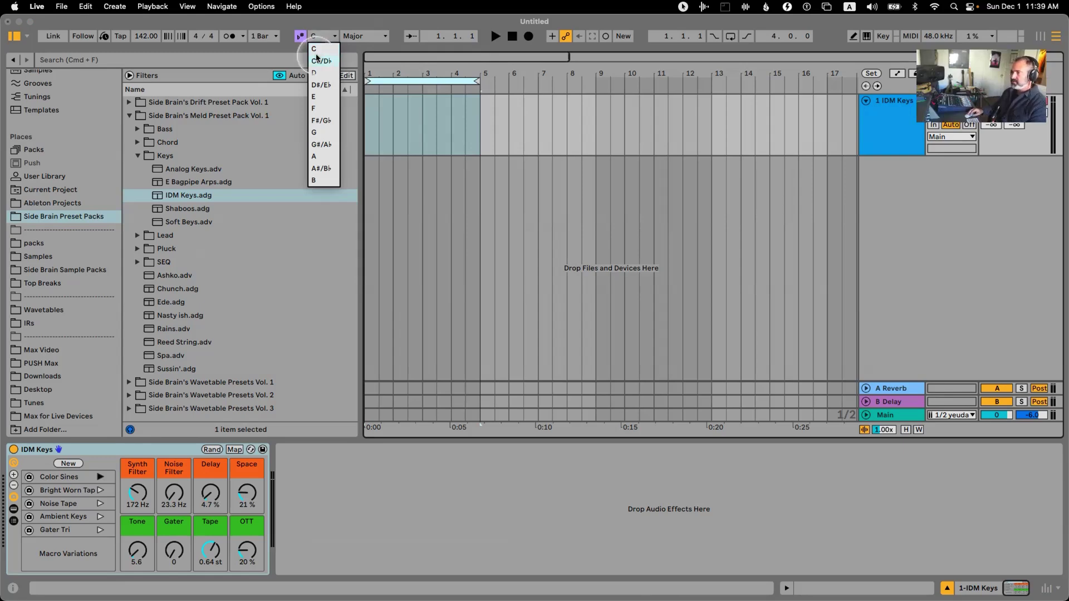
{"action": "left_click", "coordinate": [319, 156]}
{"action": "left_click", "coordinate": [356, 37]}
{"action": "left_click", "coordinate": [358, 62]}
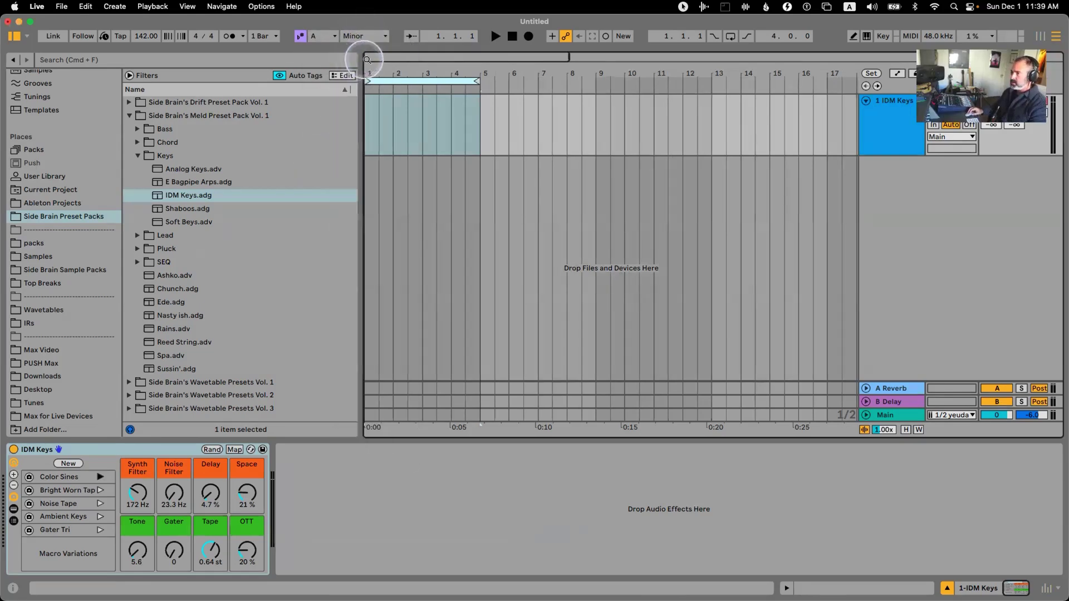
{"action": "scroll", "coordinate": [45, 111], "scroll_direction": "up", "scroll_amount": 10}
{"action": "left_click", "coordinate": [47, 90]}
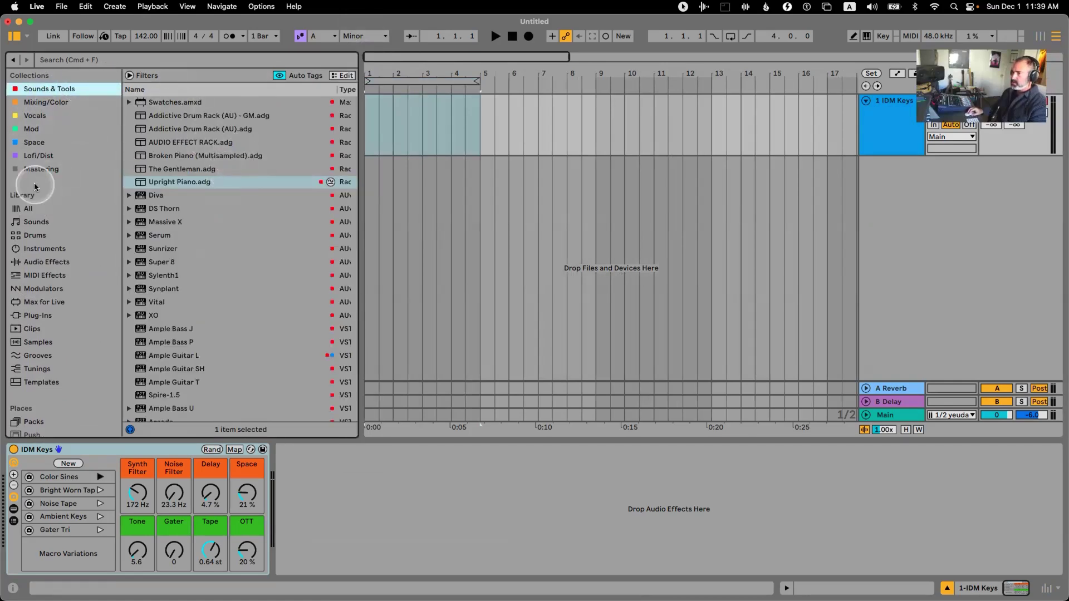
- Load Keyboard Monitor from Max for Live Devices onto the IDM Keys track
{"action": "scroll", "coordinate": [58, 171], "scroll_direction": "down", "scroll_amount": 10}
{"action": "left_click", "coordinate": [70, 415]}
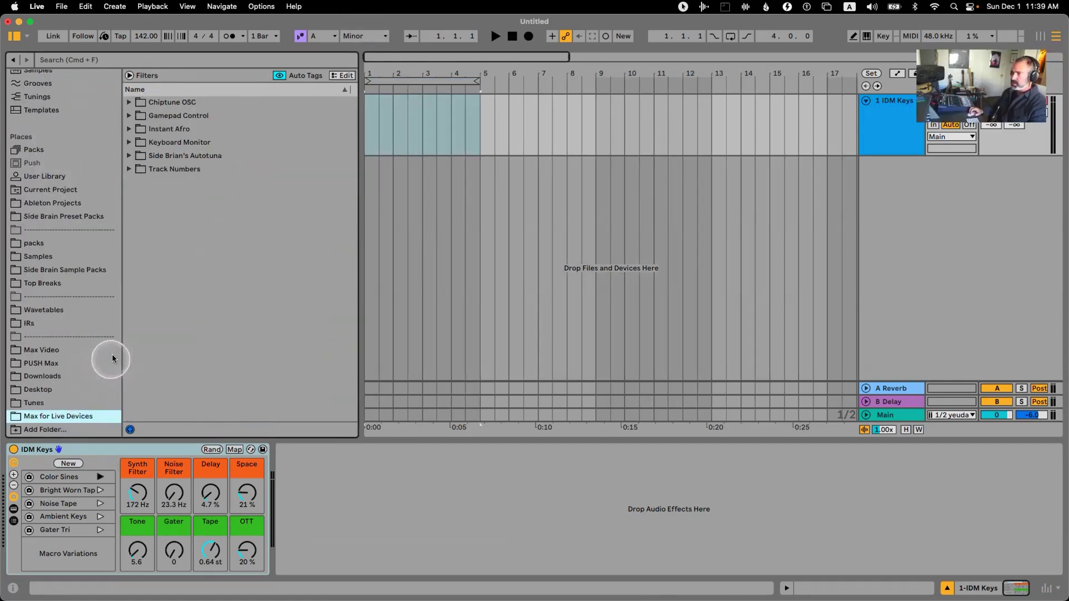
{"action": "left_click", "coordinate": [129, 116]}
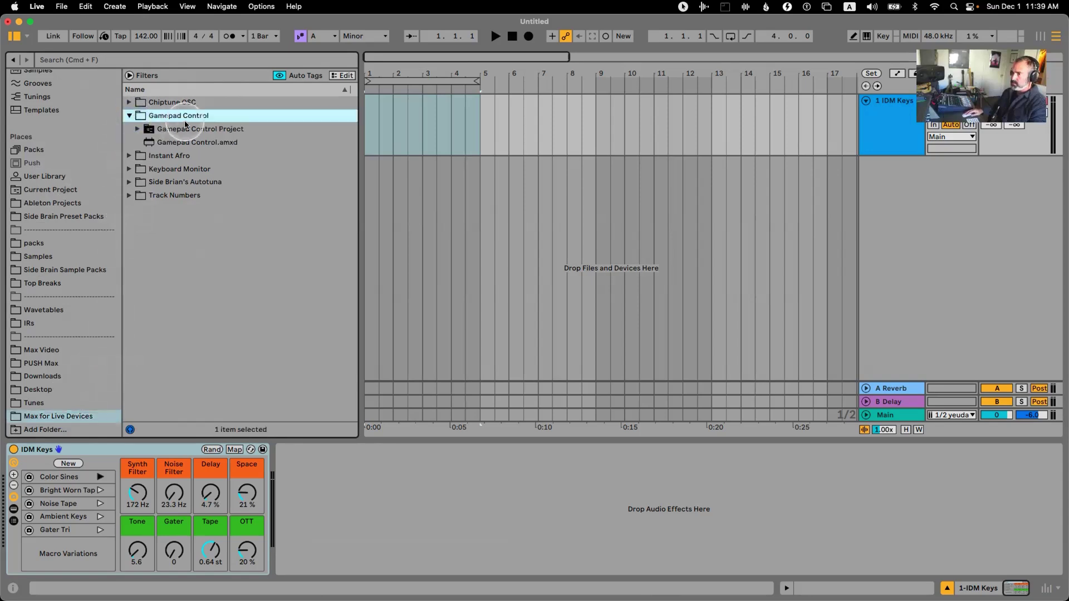
{"action": "left_click", "coordinate": [129, 115]}
{"action": "left_click", "coordinate": [129, 142]}
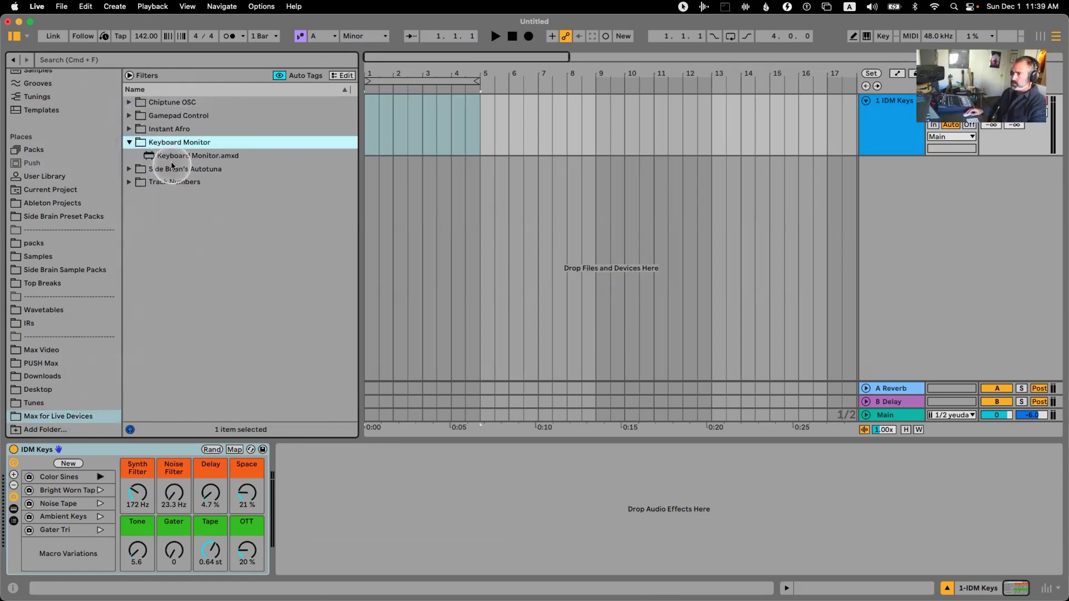
{"action": "left_click", "coordinate": [173, 155]}
{"action": "double_click", "coordinate": [172, 156]}
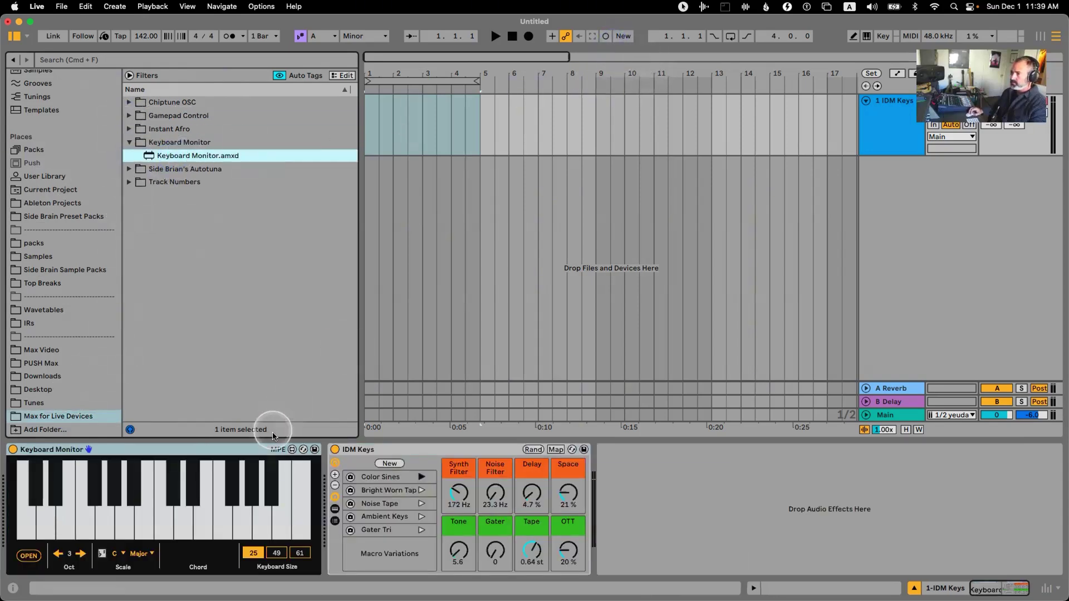
- Open Keyboard Monitor's Big Size floating keyboard window and briefly show the rack's inner devices
{"action": "left_click", "coordinate": [28, 555]}
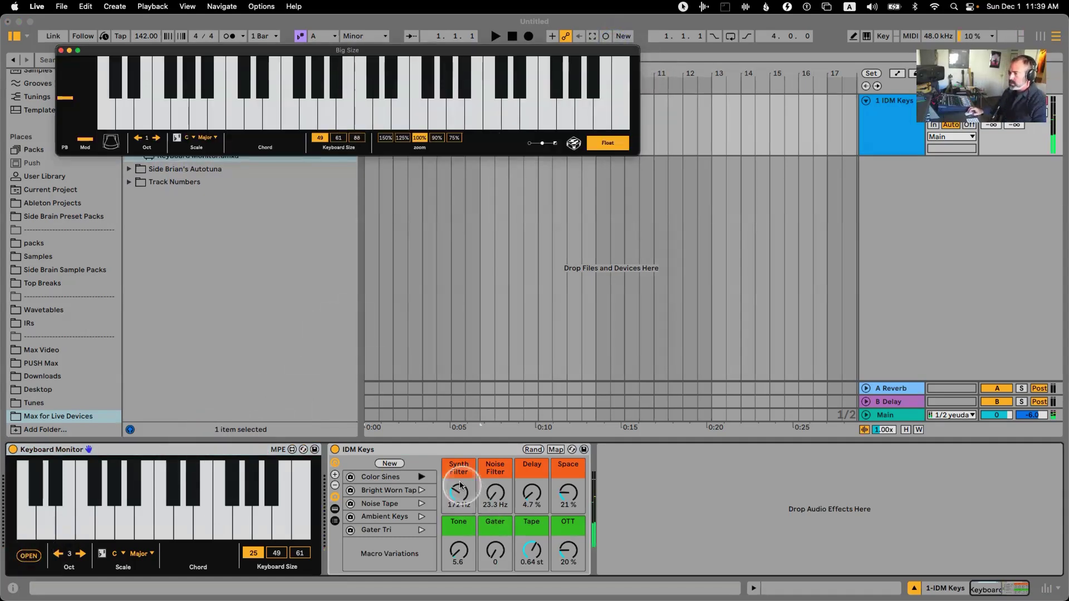
{"action": "left_click", "coordinate": [335, 509]}
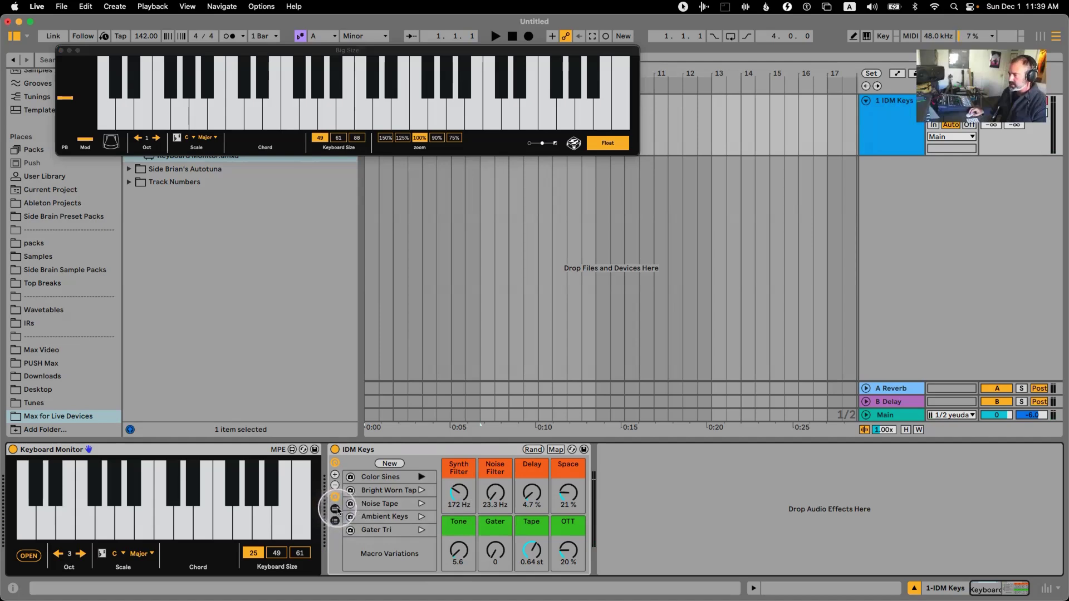
{"action": "left_click", "coordinate": [335, 509]}
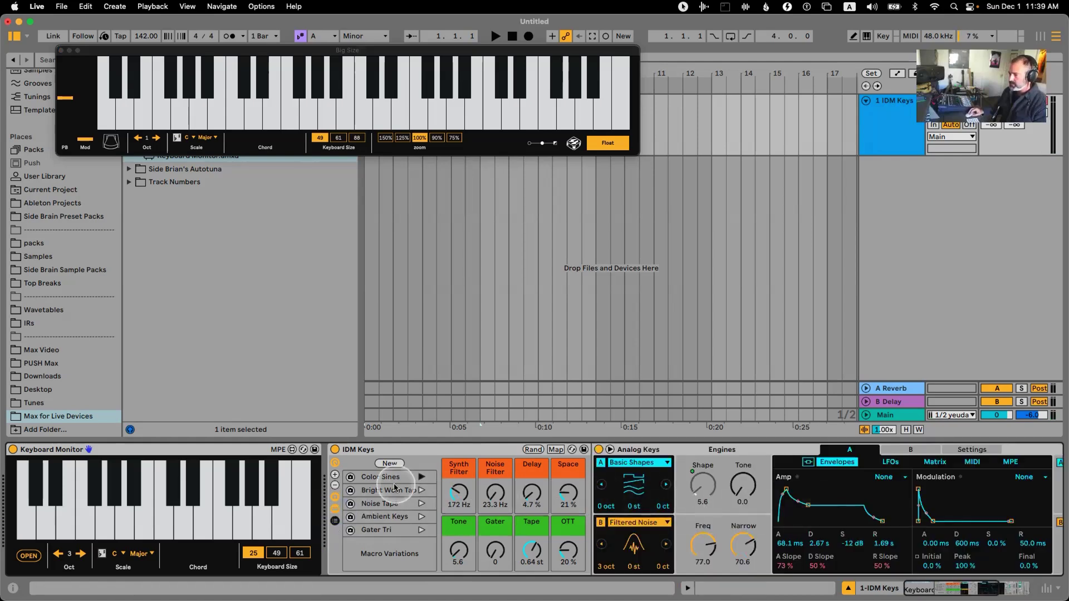
{"action": "left_click", "coordinate": [336, 509]}
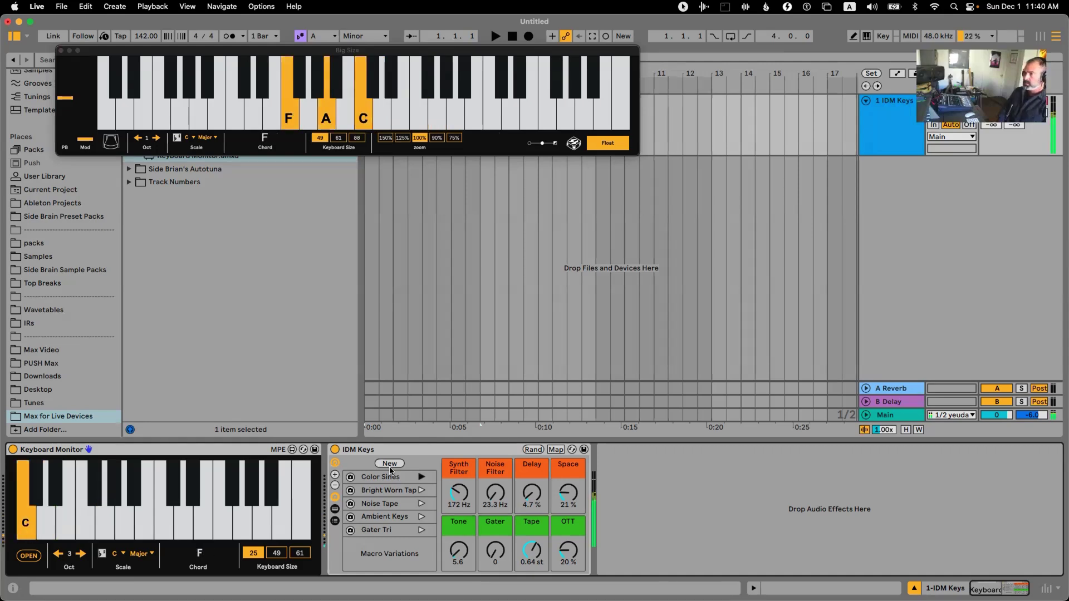
- Recall the Bright Worn Tape macro variation, move the floating keyboard lower, and select bars 1–5
{"action": "left_click", "coordinate": [422, 491]}
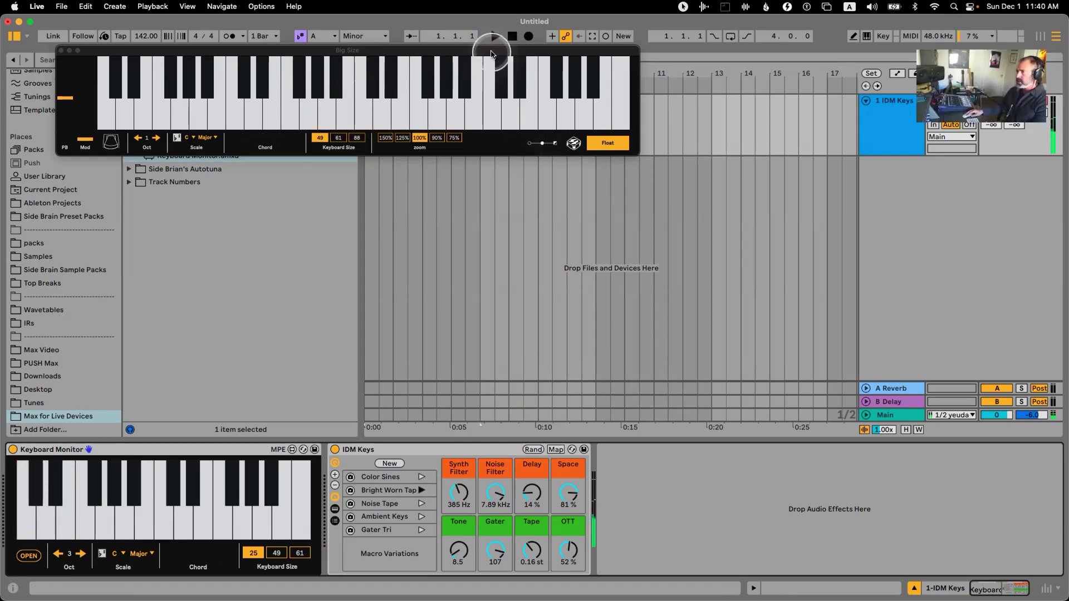
{"action": "left_click_drag", "start_coordinate": [492, 54], "coordinate": [494, 64]}
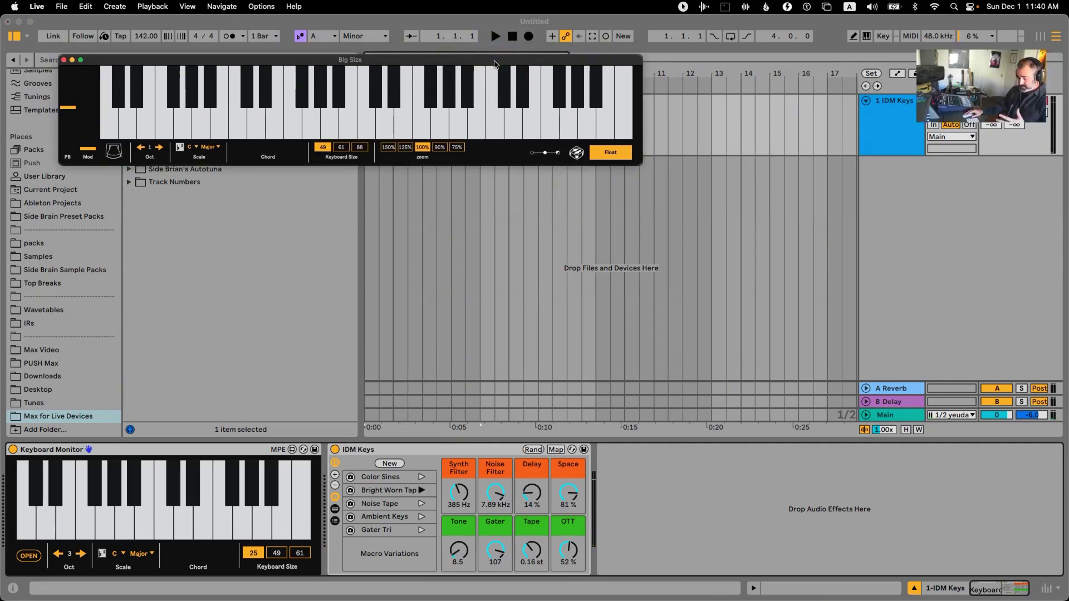
{"action": "left_click", "coordinate": [590, 38]}
{"action": "left_click_drag", "start_coordinate": [441, 57], "coordinate": [475, 234]}
{"action": "left_click_drag", "start_coordinate": [475, 123], "coordinate": [370, 111]}
- Capture the played chords into a new MIDI clip and open its notes in the piano roll
{"action": "left_click", "coordinate": [592, 36]}
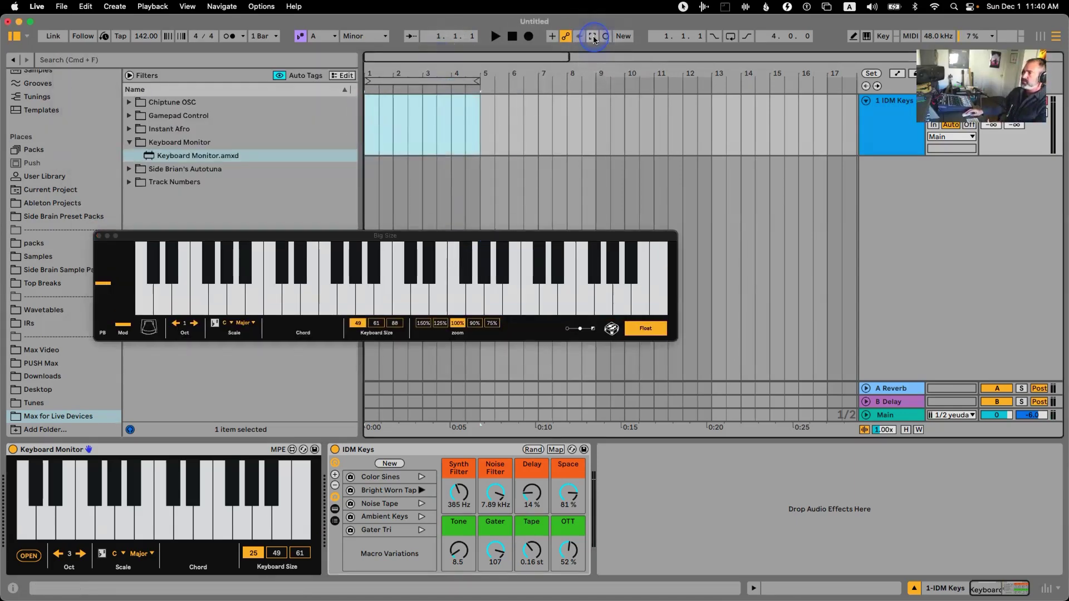
{"action": "left_click_drag", "start_coordinate": [446, 98], "coordinate": [468, 95]}
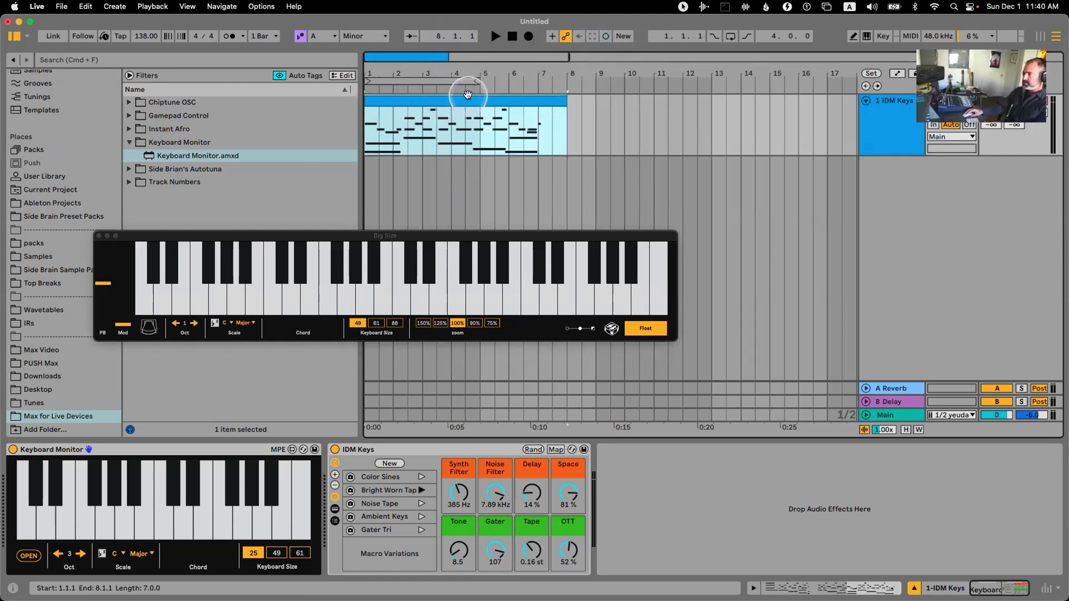
{"action": "left_click_drag", "start_coordinate": [281, 238], "coordinate": [668, 169]}
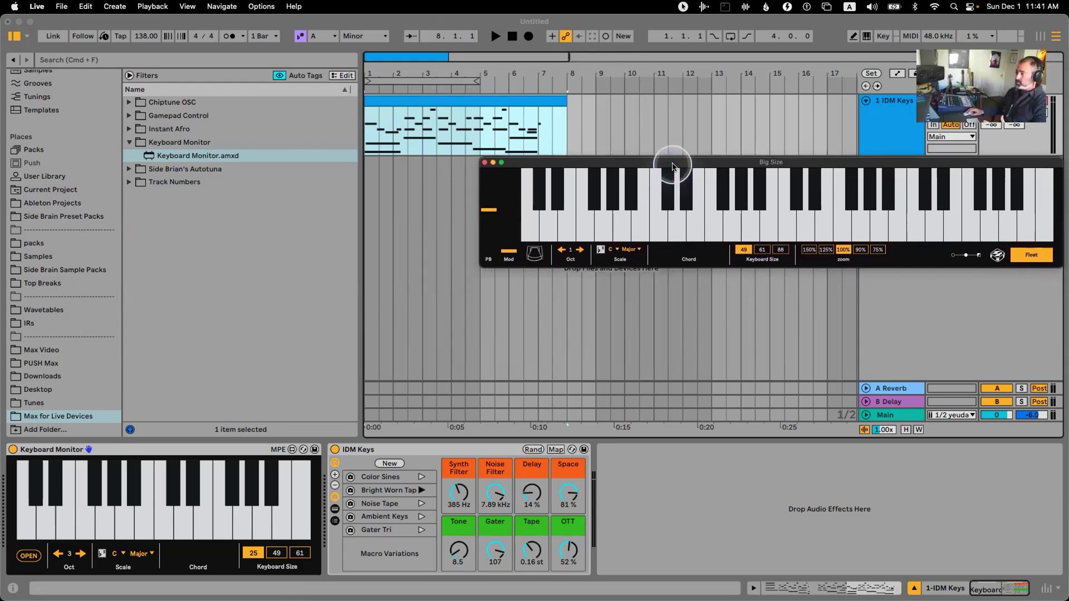
{"action": "double_click", "coordinate": [468, 102]}
{"action": "left_click_drag", "start_coordinate": [632, 165], "coordinate": [429, 69]}
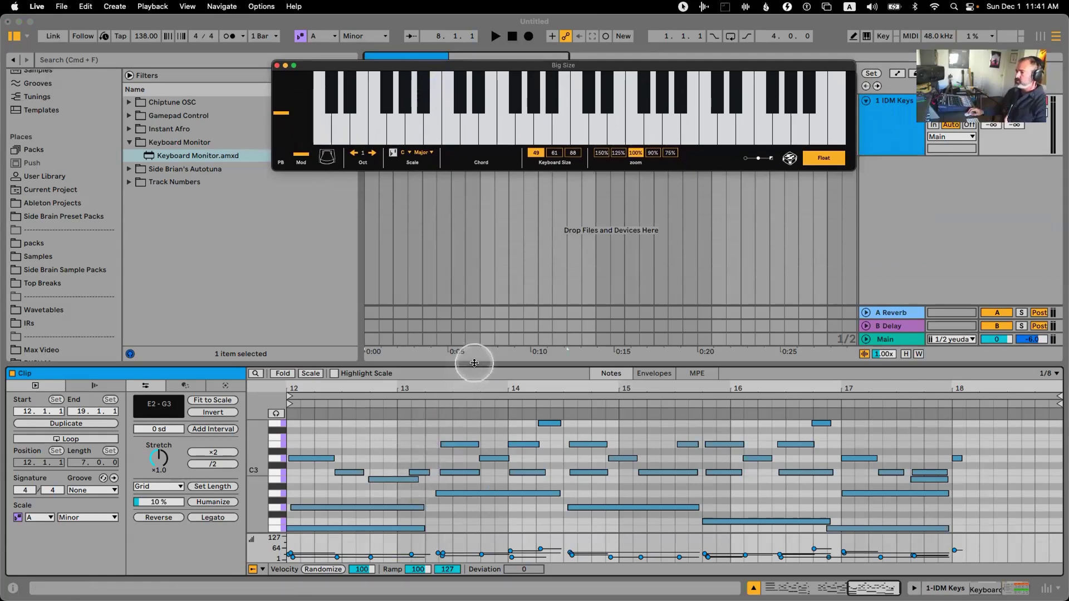
- Enlarge the note editor and set the clip start to 8.2.1 and end to bar 13
{"action": "left_click", "coordinate": [462, 239]}
{"action": "left_click_drag", "start_coordinate": [465, 364], "coordinate": [454, 211]}
{"action": "scroll", "coordinate": [454, 286], "scroll_direction": "up", "scroll_amount": 2}
{"action": "left_click", "coordinate": [455, 300]}
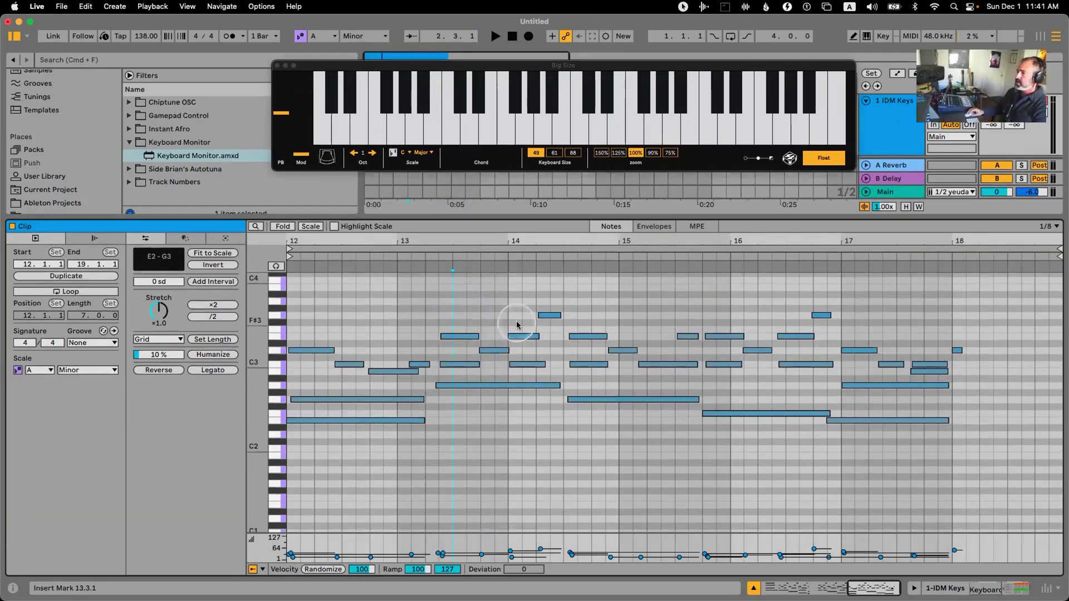
{"action": "scroll", "coordinate": [382, 291], "scroll_direction": "left", "scroll_amount": 3}
{"action": "scroll", "coordinate": [399, 287], "scroll_direction": "left", "scroll_amount": 10}
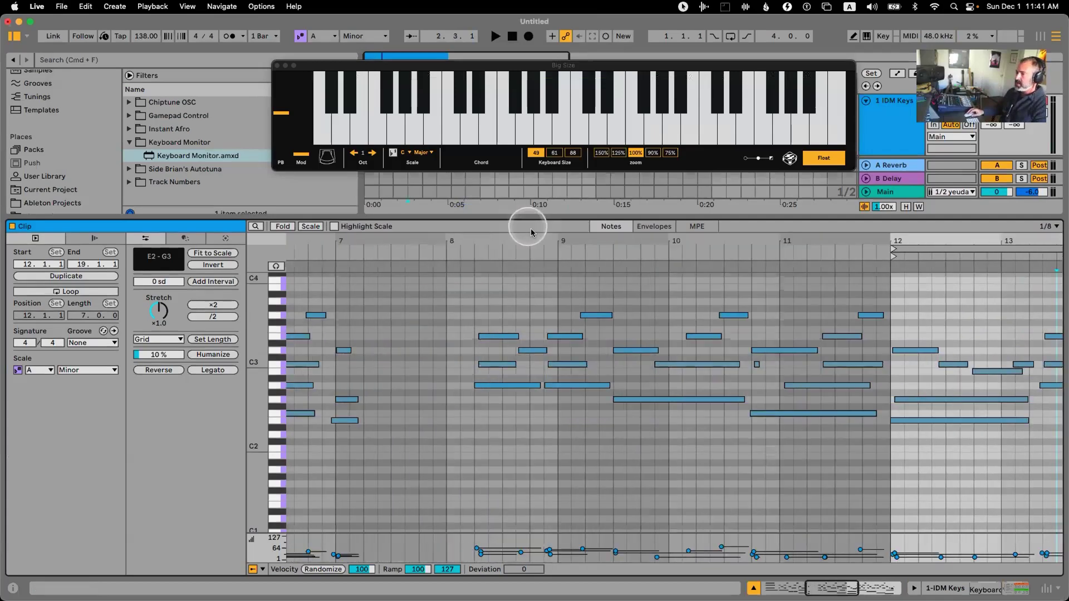
{"action": "double_click", "coordinate": [624, 240]}
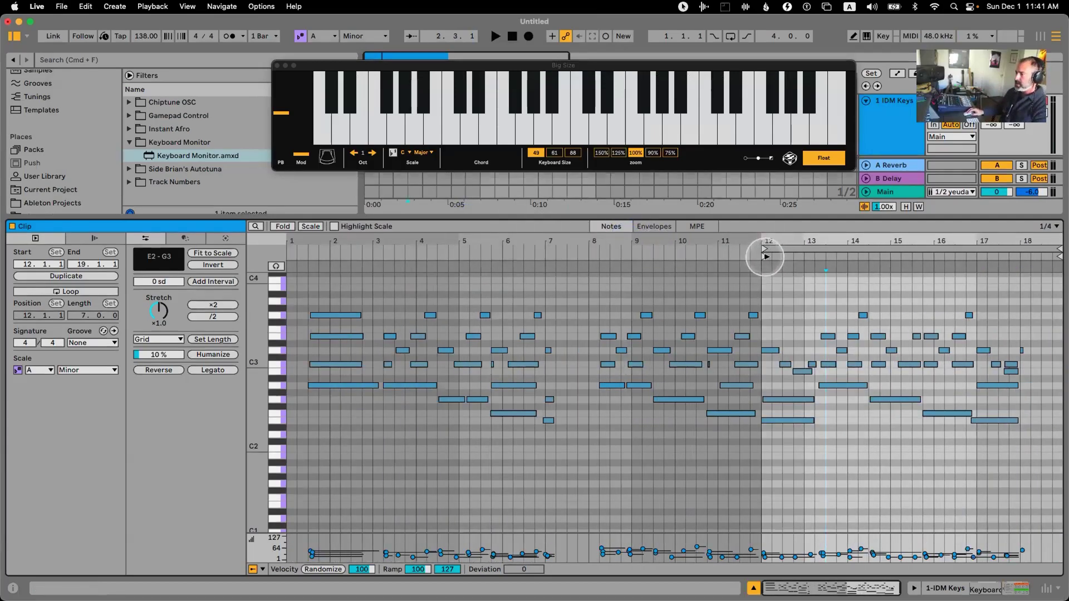
{"action": "left_click_drag", "start_coordinate": [766, 256], "coordinate": [601, 257]}
{"action": "key", "text": "space"}
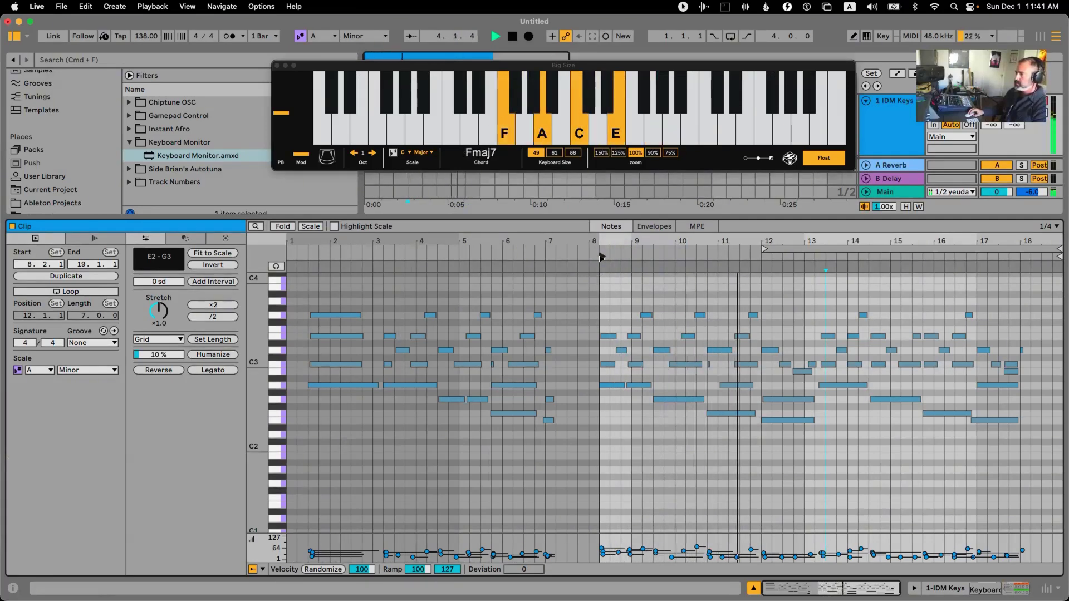
{"action": "left_click", "coordinate": [802, 256]}
{"action": "left_click_drag", "start_coordinate": [800, 255], "coordinate": [800, 255]}
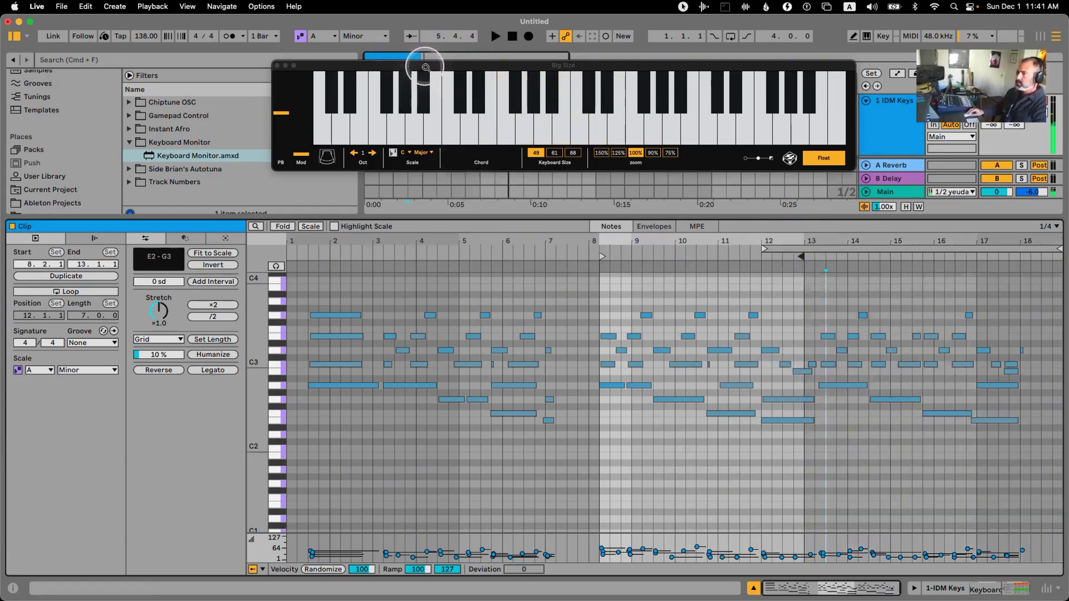
- Zoom the note view onto the clip, trying and undoing a time compression of all notes
{"action": "left_click_drag", "start_coordinate": [424, 66], "coordinate": [560, 204]}
{"action": "left_click", "coordinate": [426, 98]}
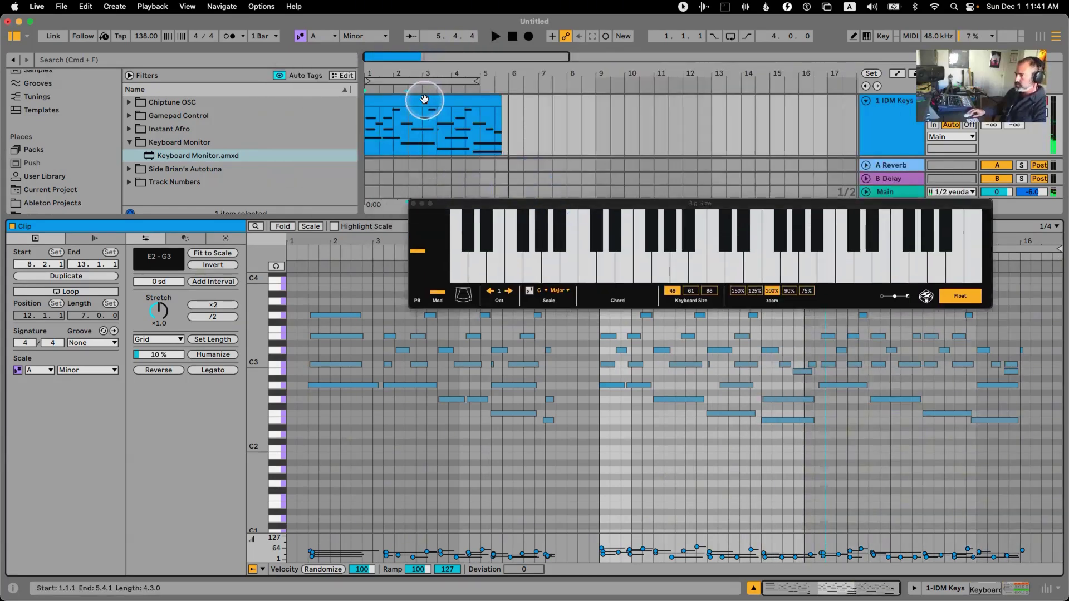
{"action": "left_click", "coordinate": [430, 98]}
{"action": "left_click_drag", "start_coordinate": [669, 204], "coordinate": [674, 486]}
{"action": "left_click_drag", "start_coordinate": [637, 243], "coordinate": [637, 208]}
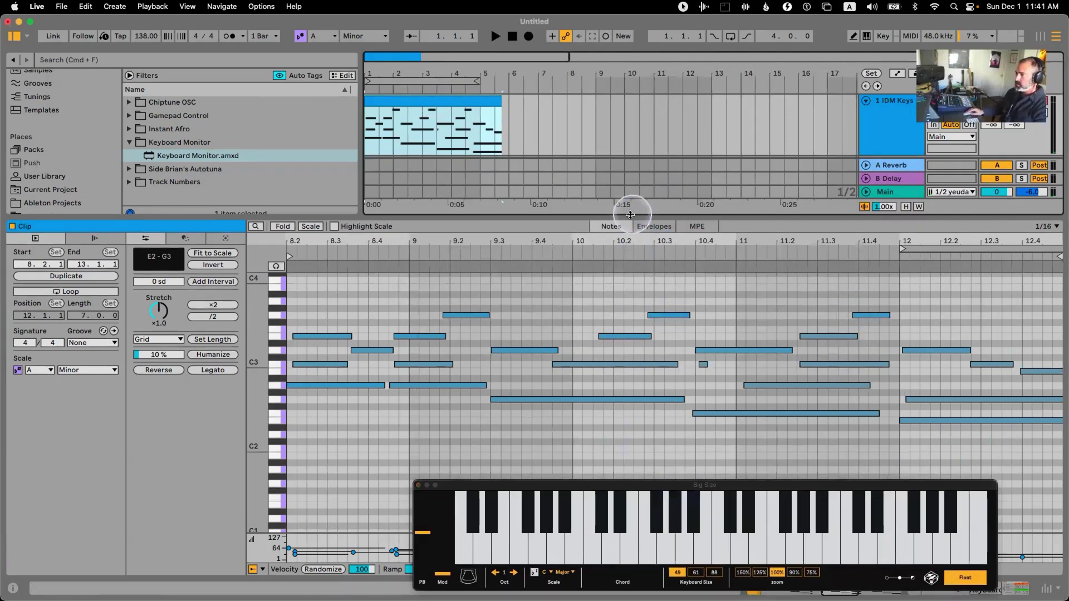
{"action": "left_click", "coordinate": [1031, 298]}
{"action": "key", "text": "super+a"}
{"action": "left_click", "coordinate": [1058, 266]}
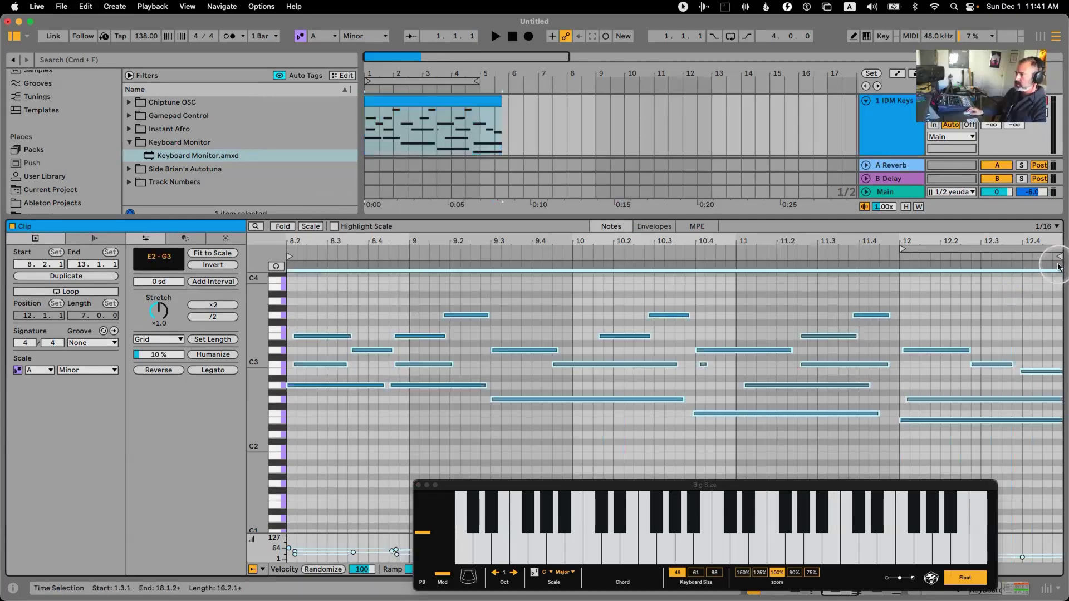
{"action": "left_click_drag", "start_coordinate": [1053, 267], "coordinate": [896, 226]}
{"action": "key", "text": "super+z"}
{"action": "left_click", "coordinate": [866, 302]}
- Delete the notes after bar 13.2, the small note near bar 13, and those in bars 1–7
{"action": "left_click_drag", "start_coordinate": [847, 288], "coordinate": [1054, 436]}
{"action": "key", "text": "Delete"}
{"action": "left_click", "coordinate": [841, 364]}
{"action": "key", "text": "Delete"}
{"action": "left_click_drag", "start_coordinate": [594, 281], "coordinate": [220, 452]}
{"action": "key", "text": "Delete"}
{"action": "left_click", "coordinate": [430, 103]}
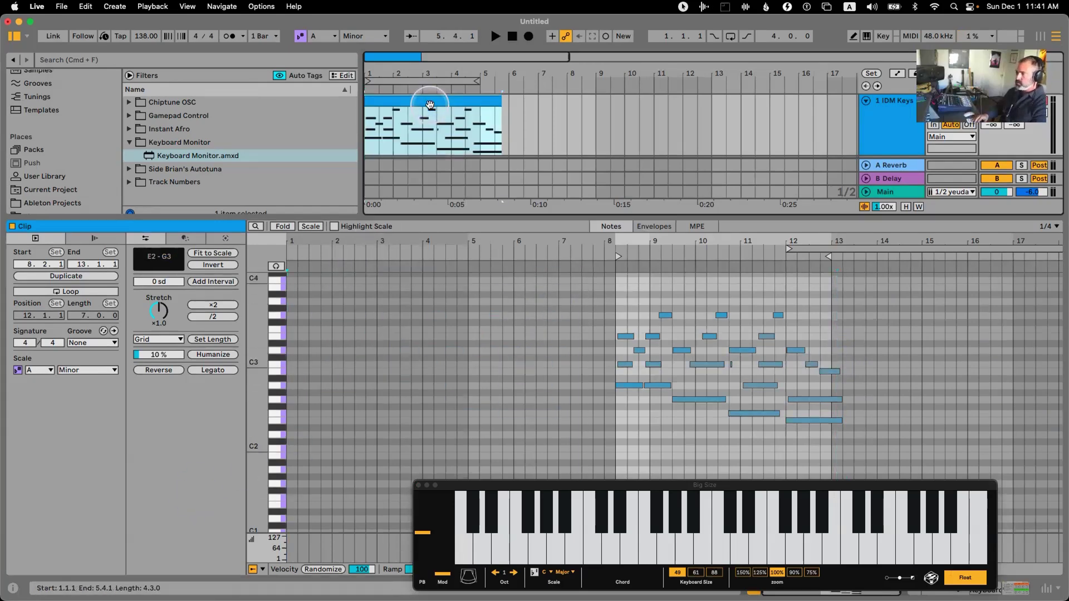
- Consolidate the trimmed section into one clip and compress all its notes to end near 4.4
{"action": "right_click", "coordinate": [430, 104]}
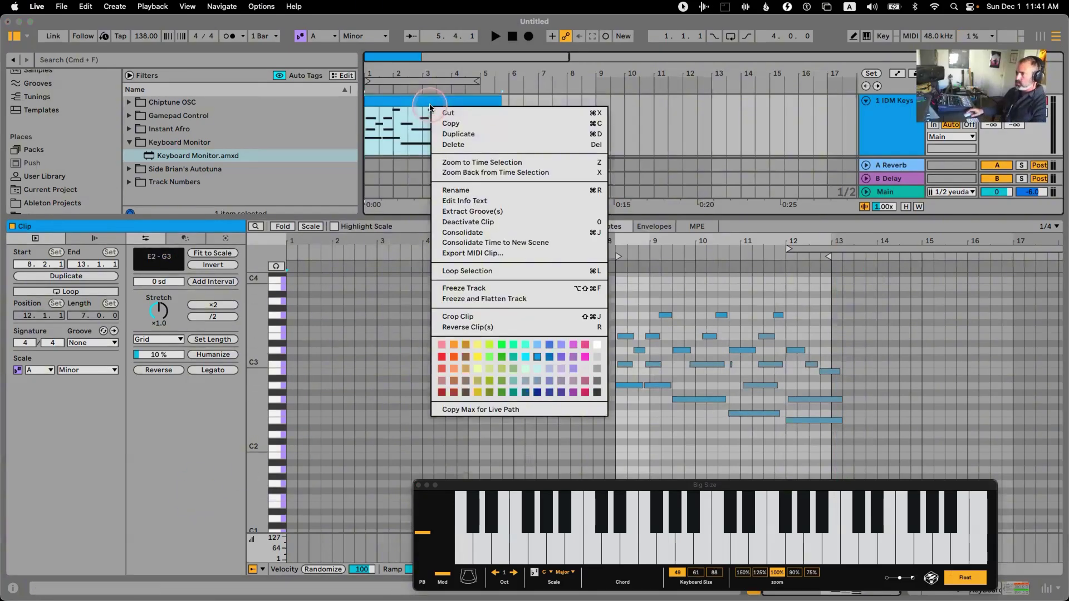
{"action": "left_click", "coordinate": [498, 234]}
{"action": "key", "text": "super+a"}
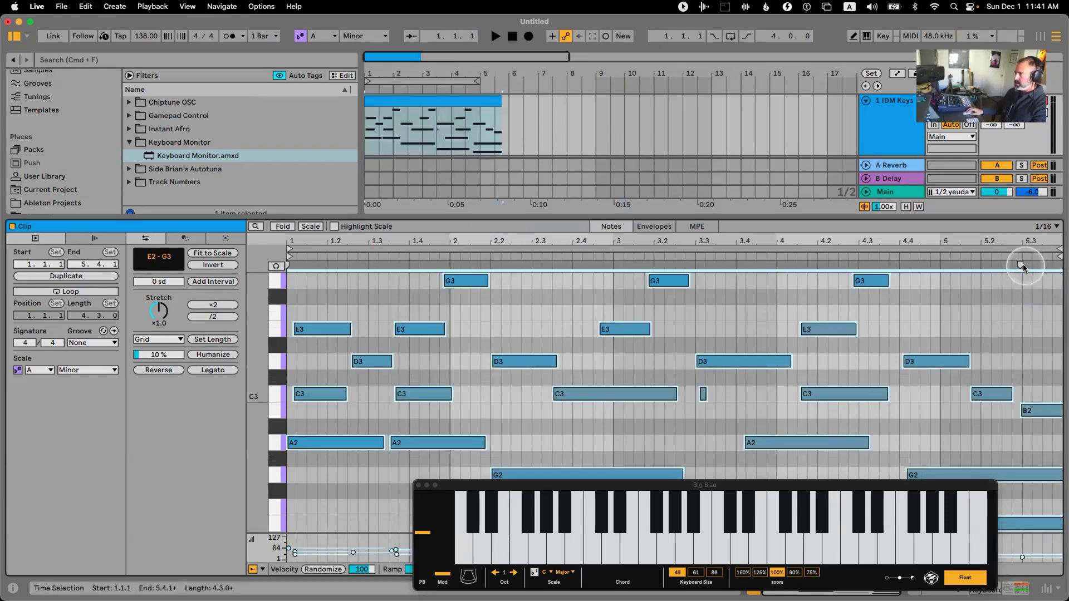
{"action": "left_click_drag", "start_coordinate": [1020, 265], "coordinate": [879, 266]}
{"action": "key", "text": "space"}
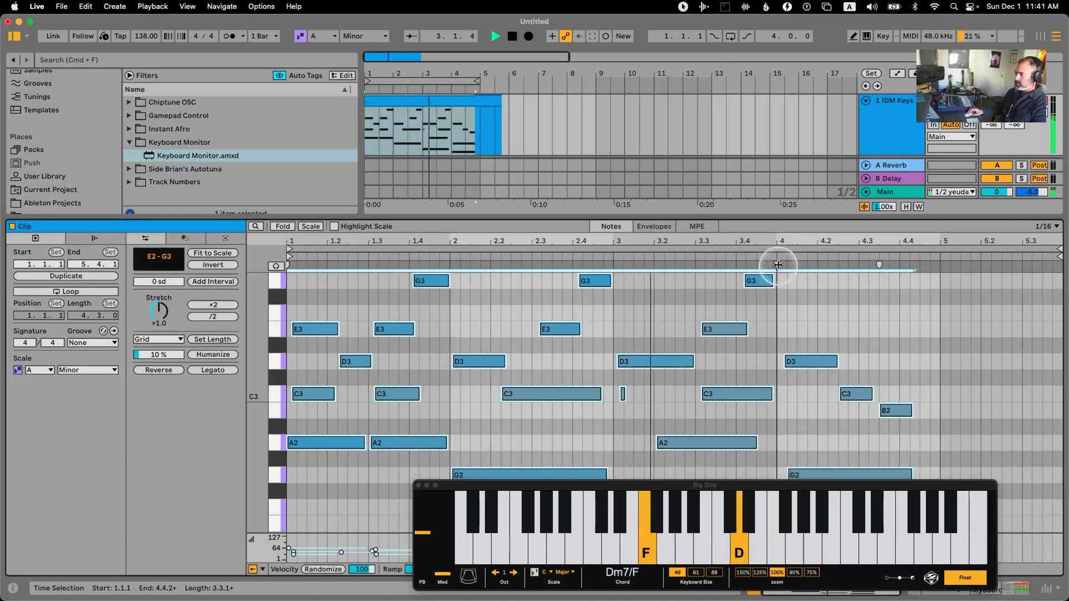
- Enlarge the note editor, stop playback, and set the clip loop length to four bars
{"action": "left_click_drag", "start_coordinate": [769, 216], "coordinate": [777, 88]}
{"action": "left_click", "coordinate": [869, 180]}
{"action": "key", "text": "space"}
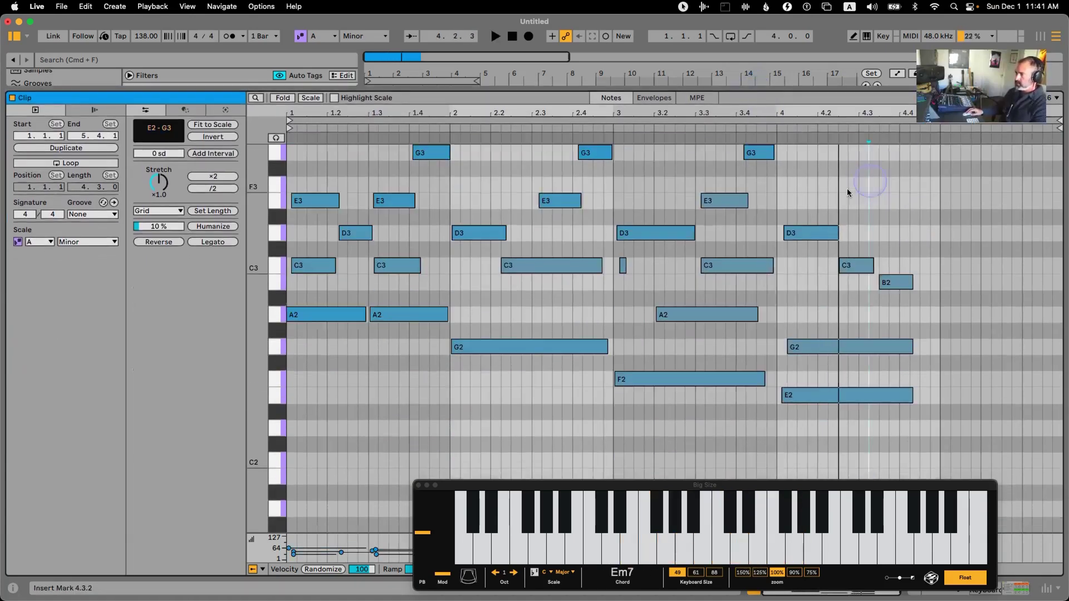
{"action": "left_click_drag", "start_coordinate": [941, 89], "coordinate": [1065, 140]}
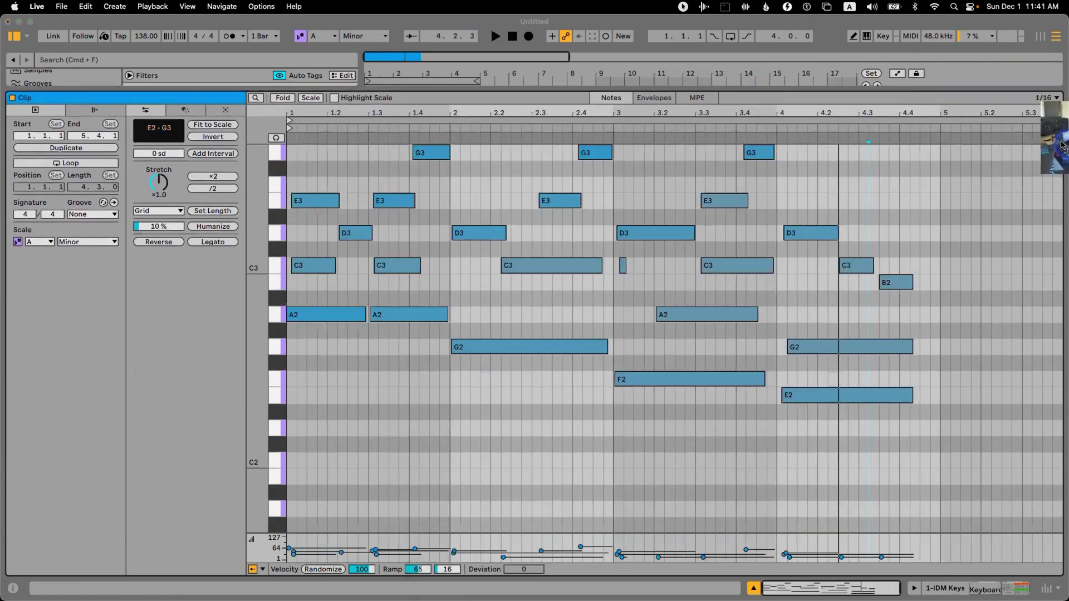
{"action": "left_click", "coordinate": [945, 122]}
{"action": "left_click", "coordinate": [938, 121]}
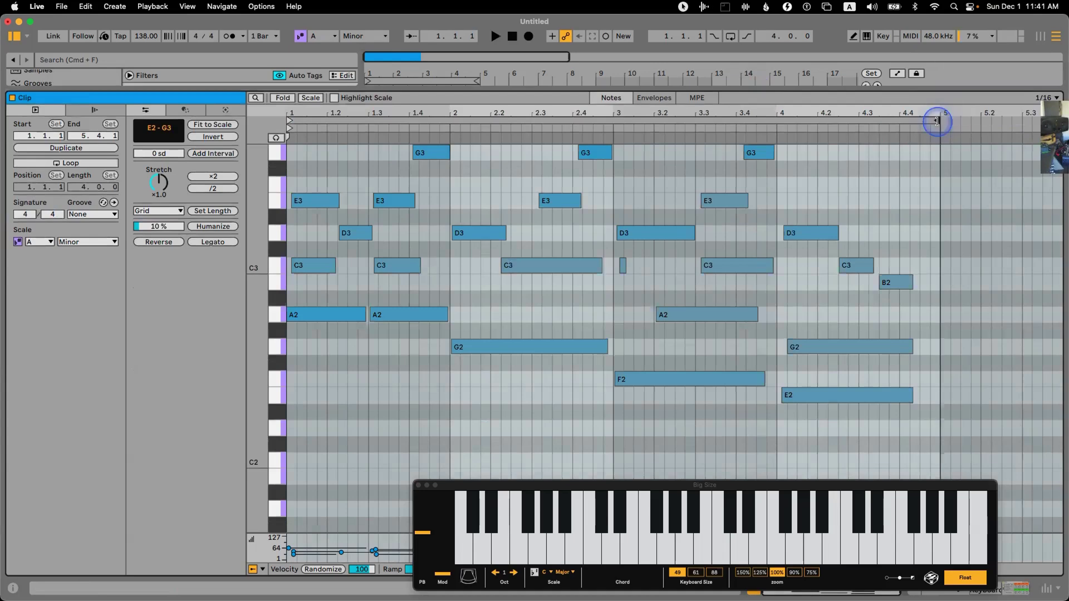
- Audition the clip doubled to eight bars, then halve it back to a 4.0.0 loop
{"action": "left_click", "coordinate": [213, 178]}
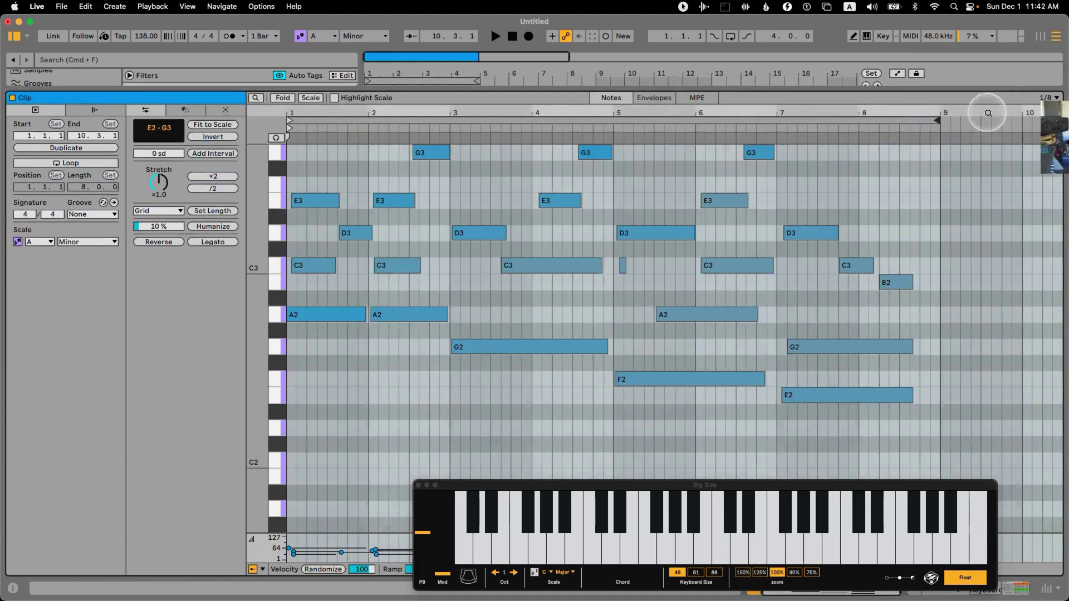
{"action": "key", "text": "space"}
{"action": "left_click", "coordinate": [694, 186]}
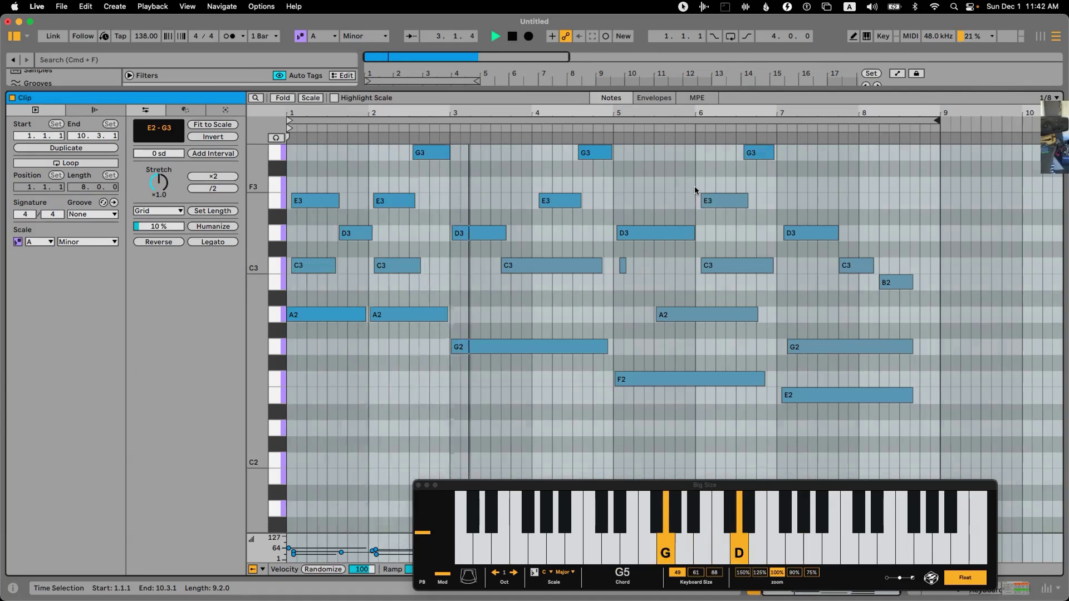
{"action": "left_click", "coordinate": [668, 192]}
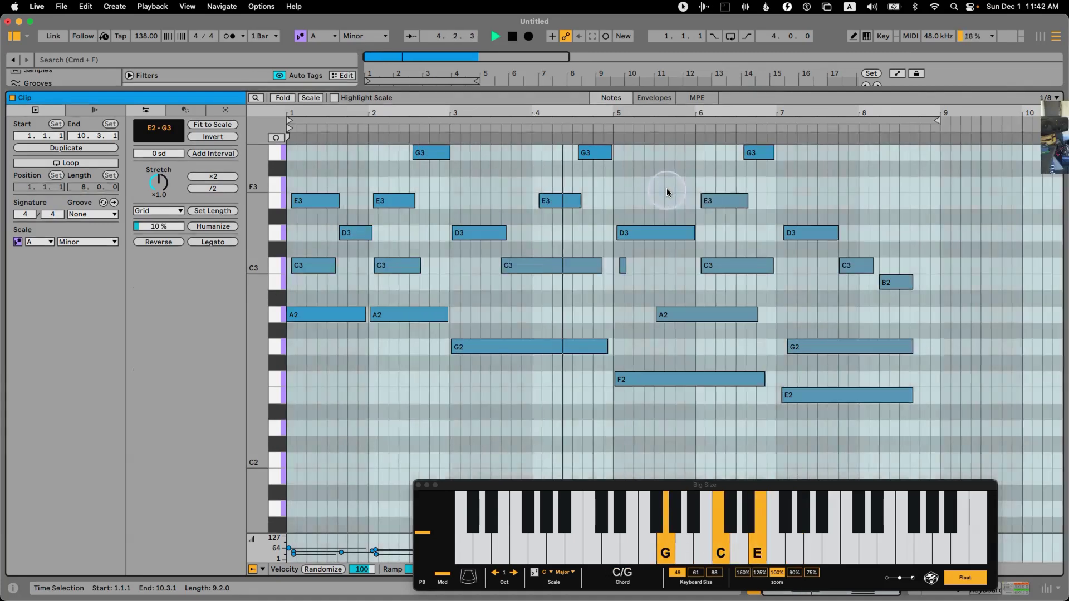
{"action": "key", "text": "space"}
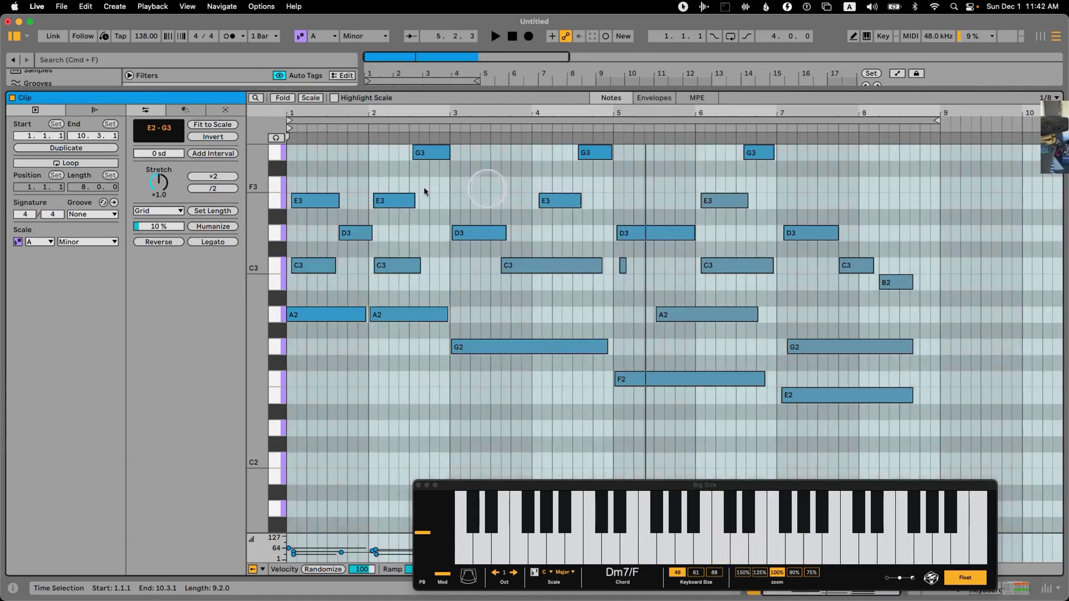
{"action": "left_click", "coordinate": [213, 188]}
{"action": "left_click", "coordinate": [631, 207]}
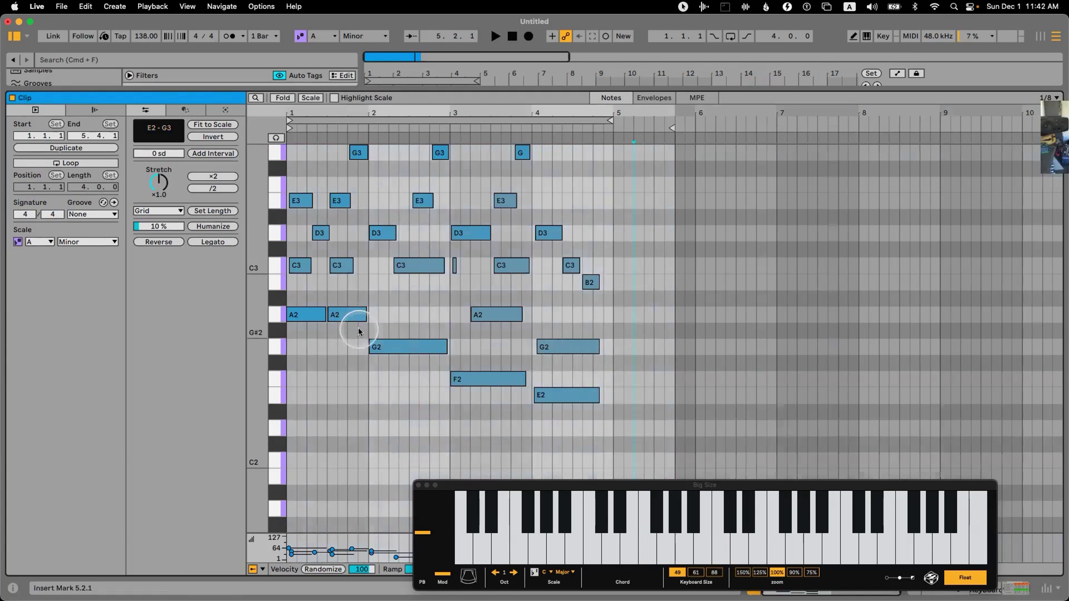
- Stretch the A2, F2, G2, E2 and C3 bass notes to double length and audition them
{"action": "left_click_drag", "start_coordinate": [616, 318], "coordinate": [512, 428]}
{"action": "left_click", "coordinate": [410, 264], "text": "shift"}
{"action": "left_click", "coordinate": [398, 347], "text": "shift"}
{"action": "left_click_drag", "start_coordinate": [366, 251], "coordinate": [298, 318]}
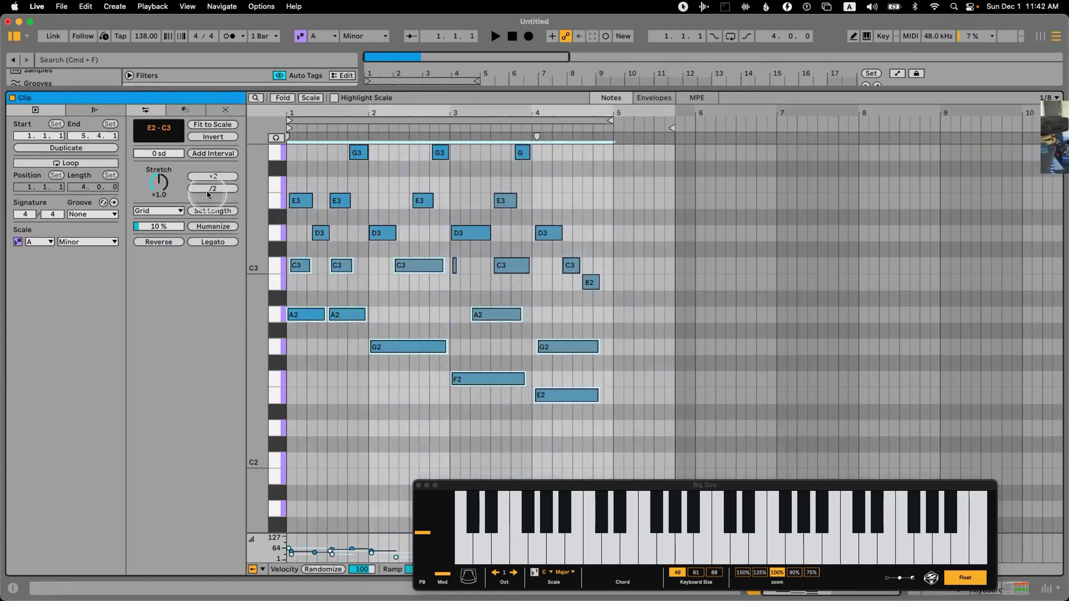
{"action": "left_click", "coordinate": [212, 177]}
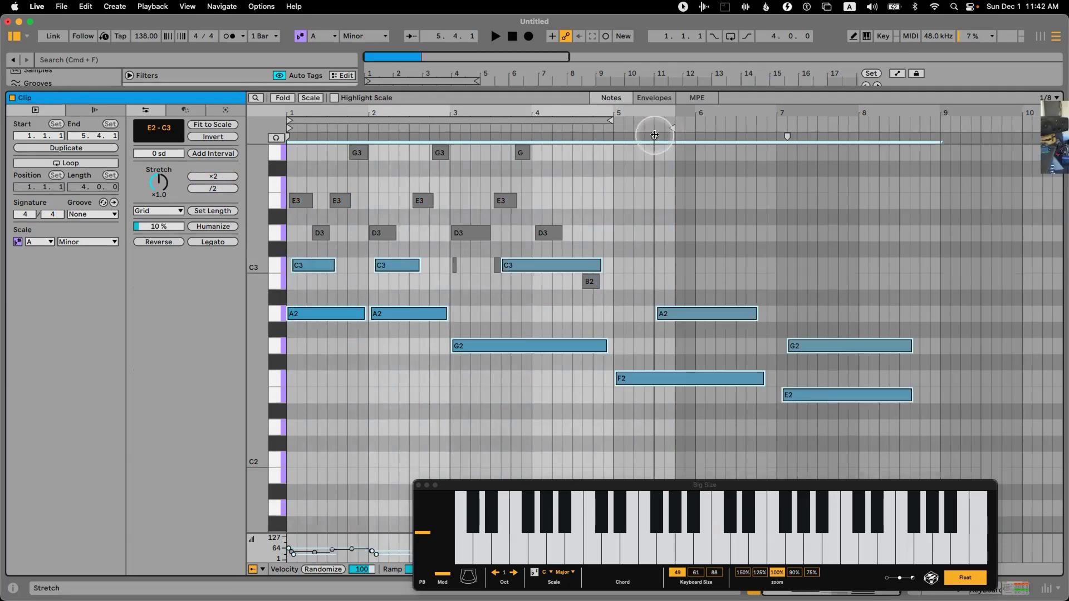
{"action": "key", "text": "space"}
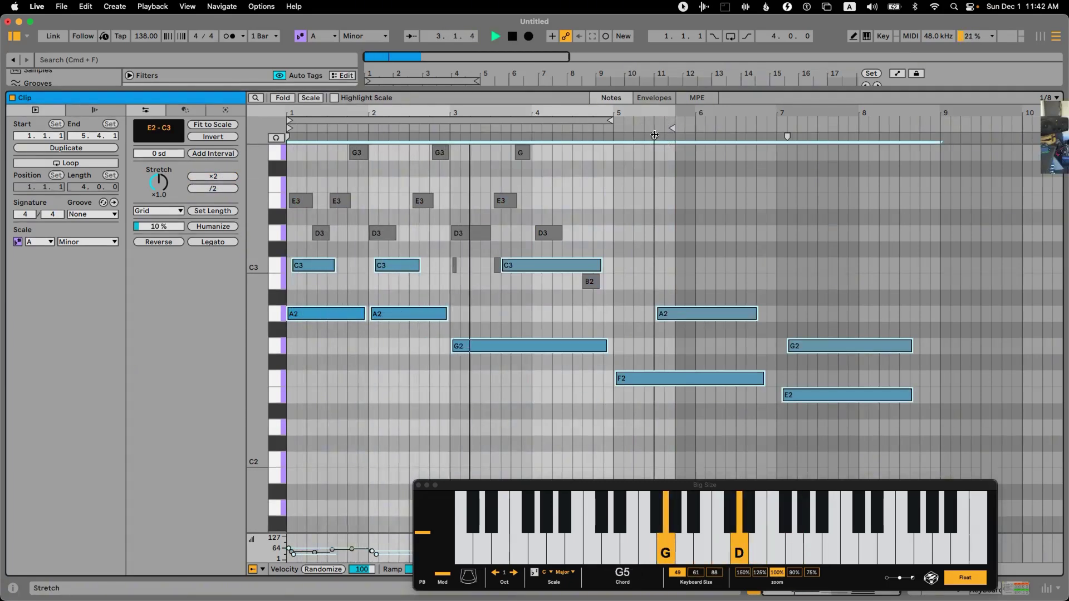
{"action": "left_click", "coordinate": [646, 228]}
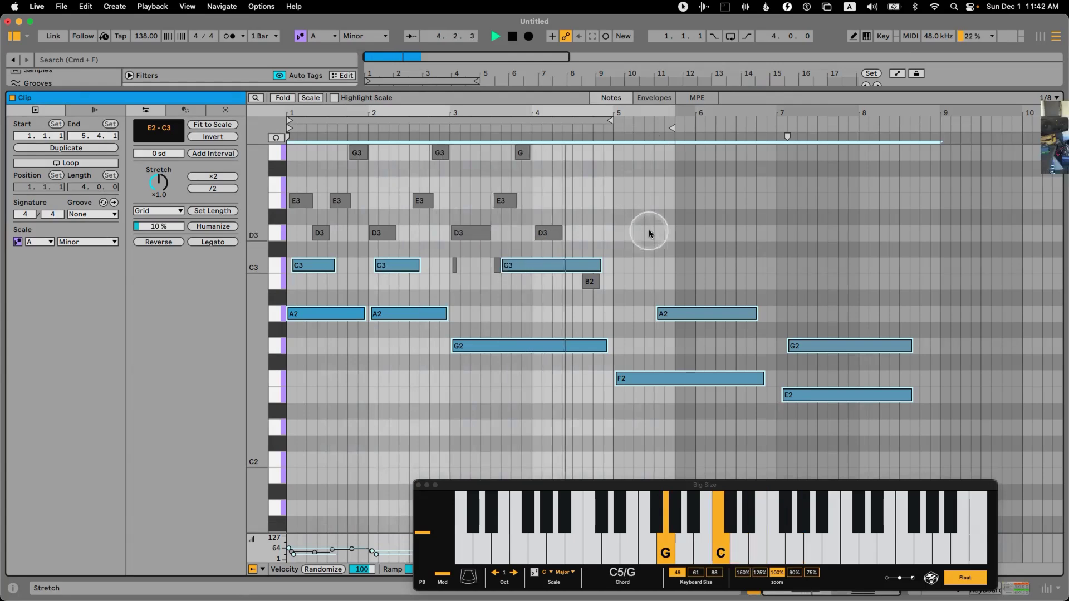
{"action": "key", "text": "space"}
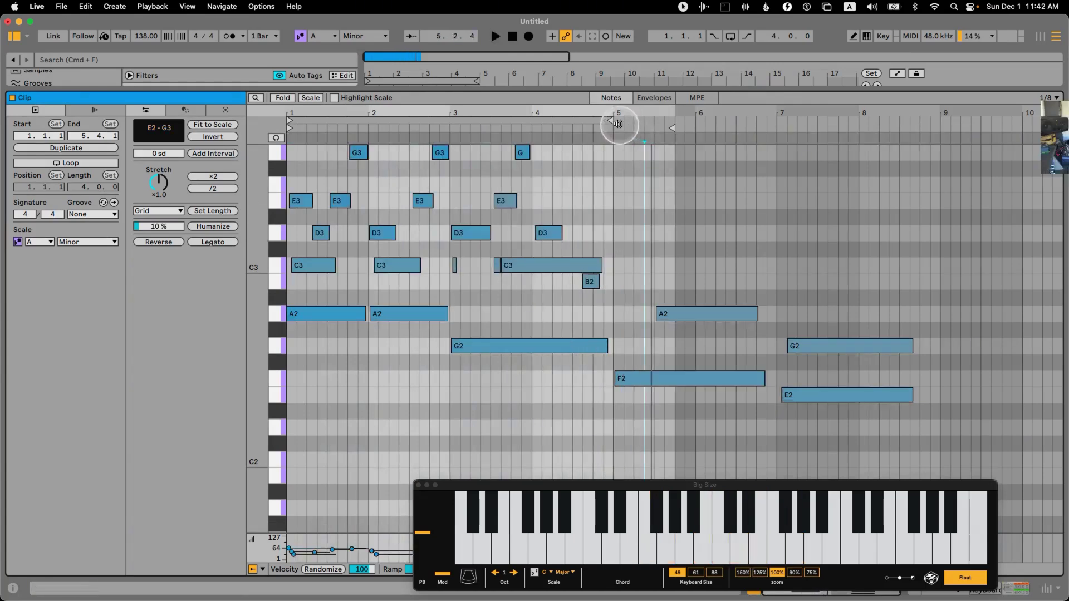
- Extend the clip to bar 9, loop bars 1–9, and duplicate the G3, E3, D3 notes into bars 5–8
{"action": "key", "text": "shift+Tab"}
{"action": "left_click_drag", "start_coordinate": [502, 100], "coordinate": [592, 98]}
{"action": "key", "text": "super+l"}
{"action": "key", "text": "shift+Tab"}
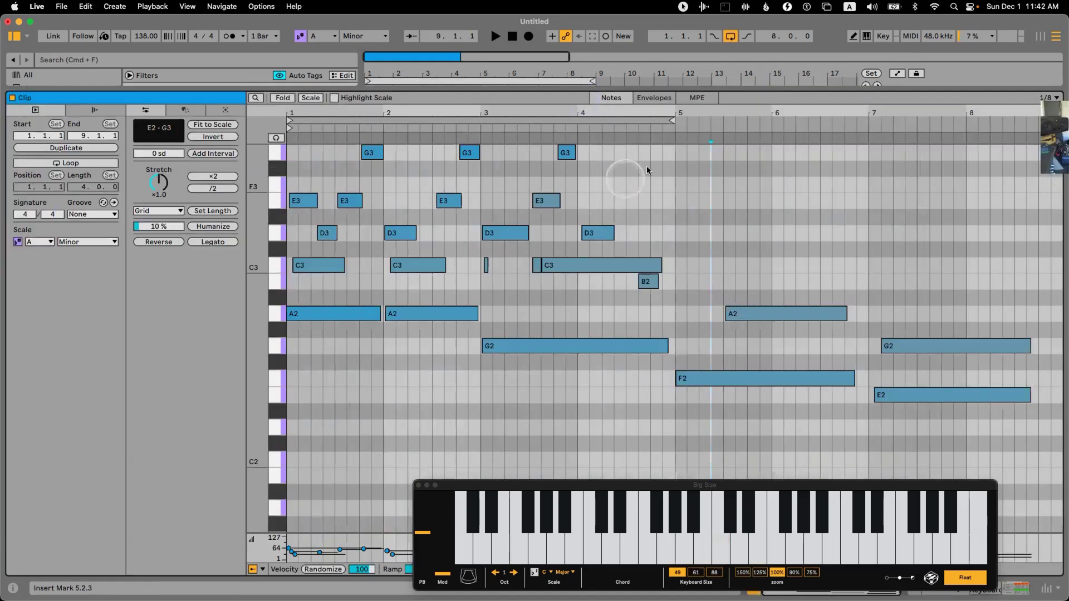
{"action": "left_click_drag", "start_coordinate": [672, 154], "coordinate": [278, 244]}
{"action": "key", "text": "super+d"}
{"action": "key", "text": "space"}
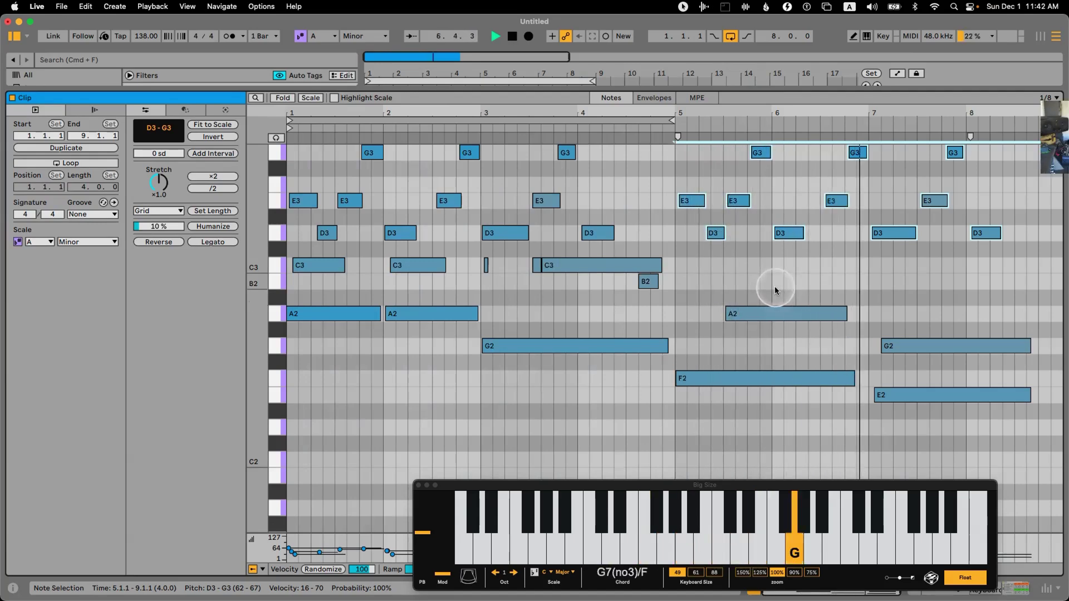
{"action": "left_click", "coordinate": [804, 279]}
{"action": "left_click", "coordinate": [1010, 301]}
{"action": "left_click_drag", "start_coordinate": [1010, 301], "coordinate": [1014, 415]}
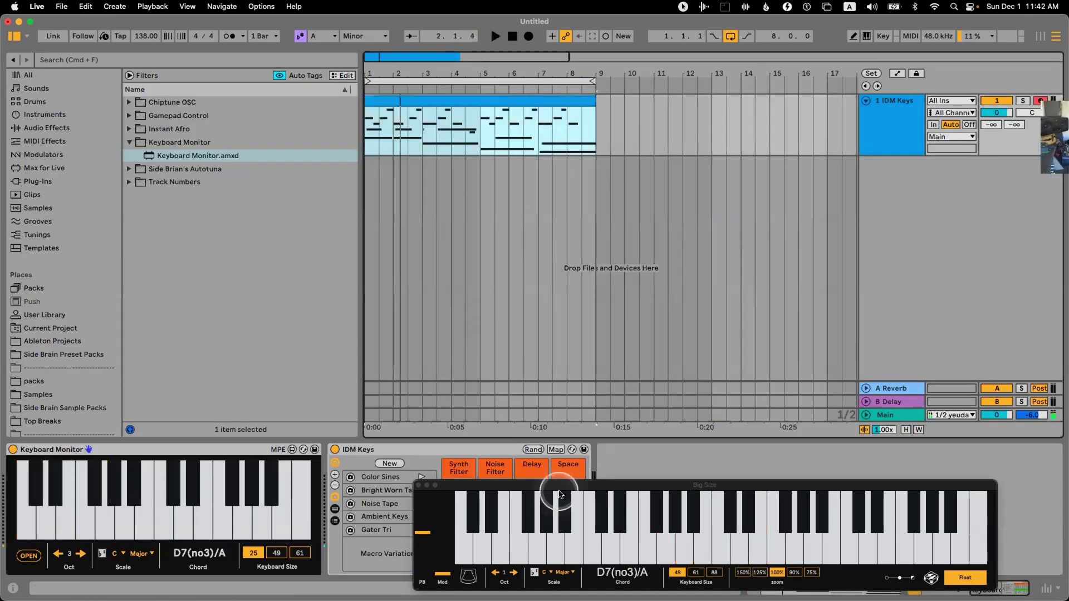
- Close the floating keyboard and delete the Keyboard Monitor device from the chain
{"action": "left_click_drag", "start_coordinate": [580, 490], "coordinate": [487, 202]}
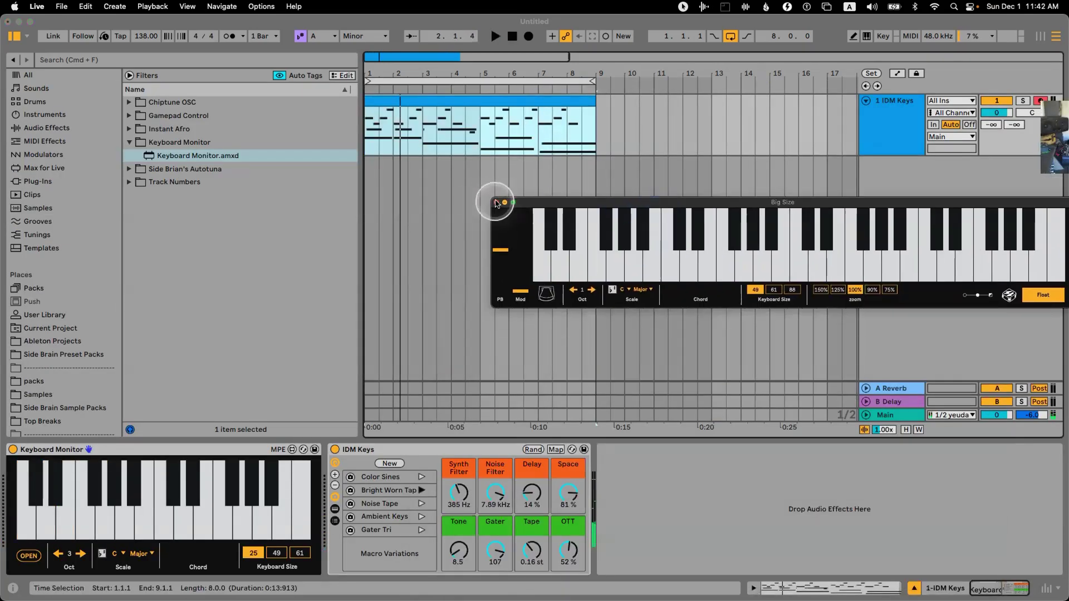
{"action": "left_click", "coordinate": [496, 204]}
{"action": "left_click", "coordinate": [217, 450]}
{"action": "key", "text": "Delete"}
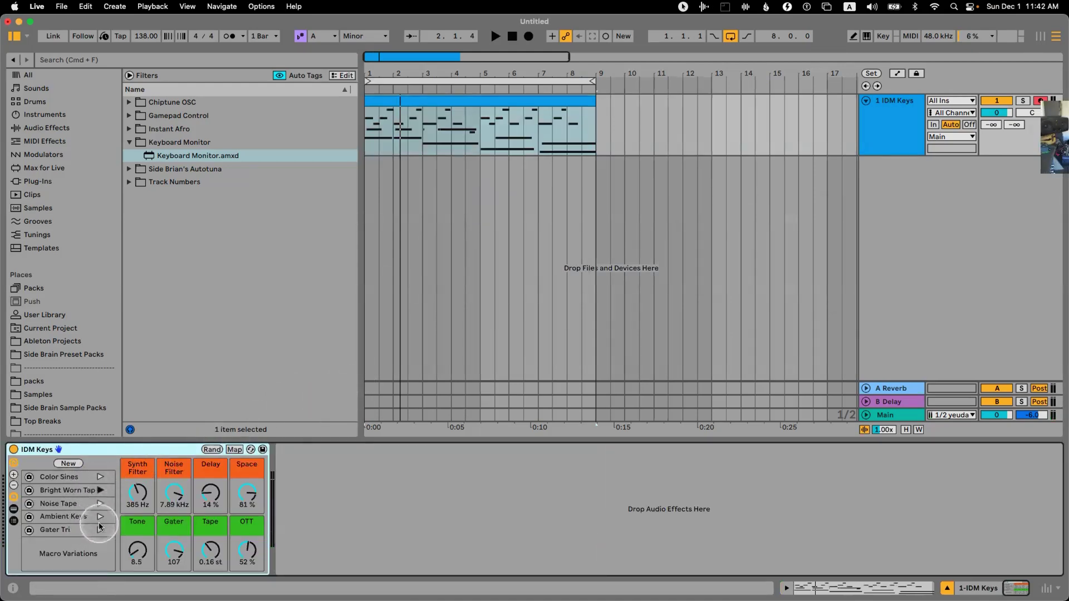
- Play the chord loop while auditioning Noise Tape, Ambient Keys, Gater Tri, then Bright Worn Tap
{"action": "left_click", "coordinate": [100, 503]}
{"action": "key", "text": "space"}
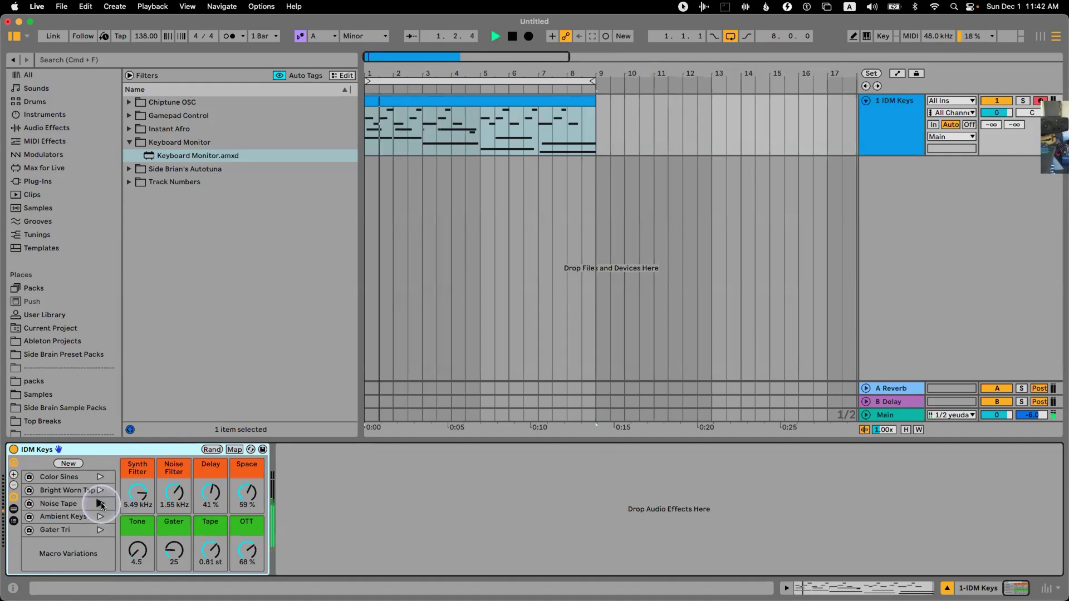
{"action": "left_click", "coordinate": [100, 517]}
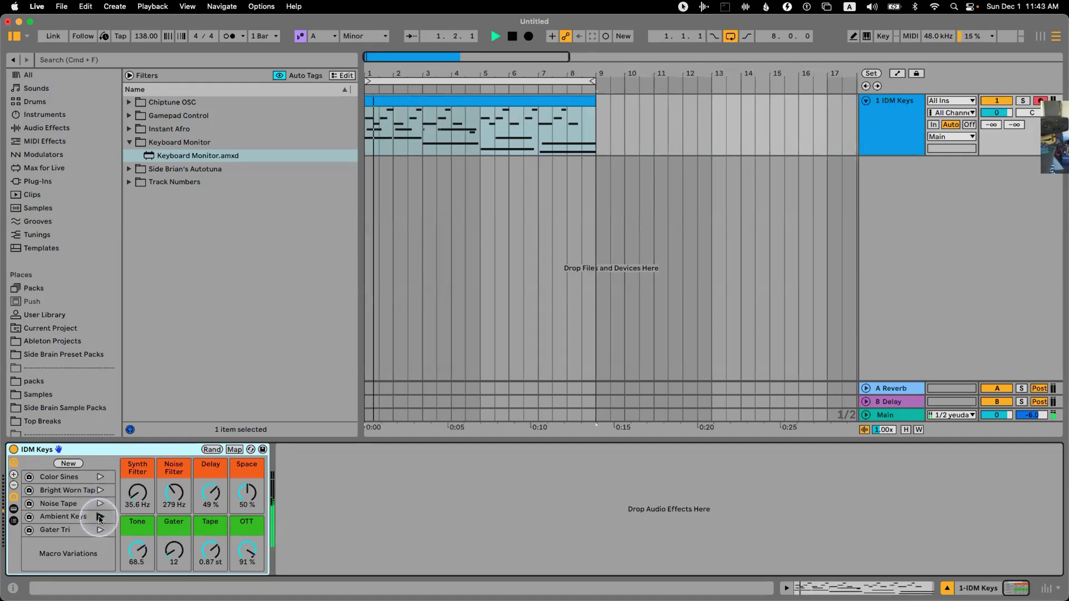
{"action": "left_click", "coordinate": [99, 530]}
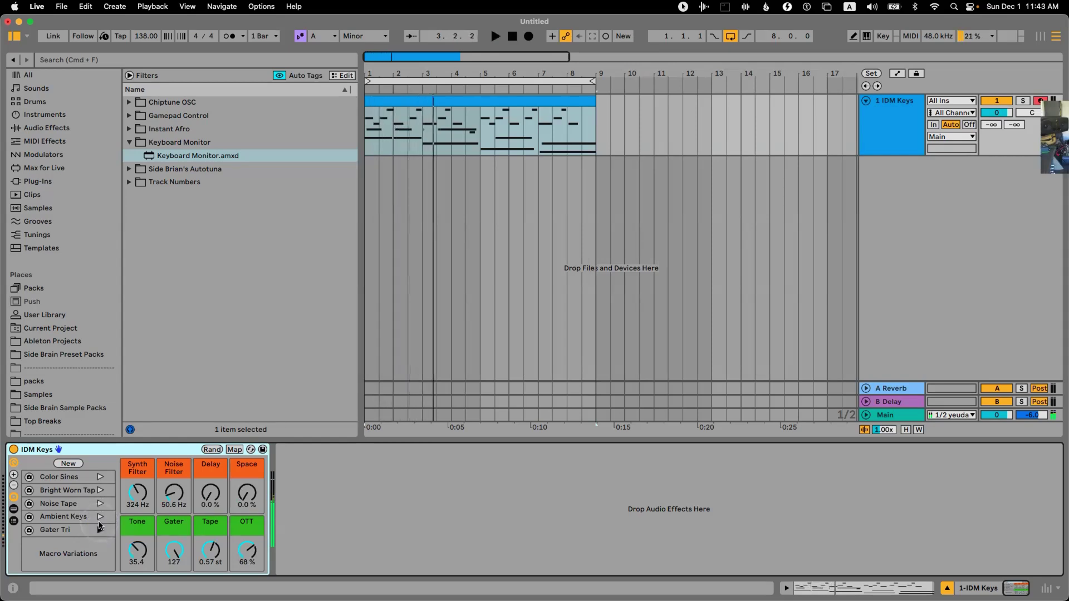
{"action": "left_click", "coordinate": [101, 489]}
- Search the browser for 'smooth' and load Smooth Automator MIDI.amxd ahead of IDM Keys
{"action": "left_click", "coordinate": [50, 155]}
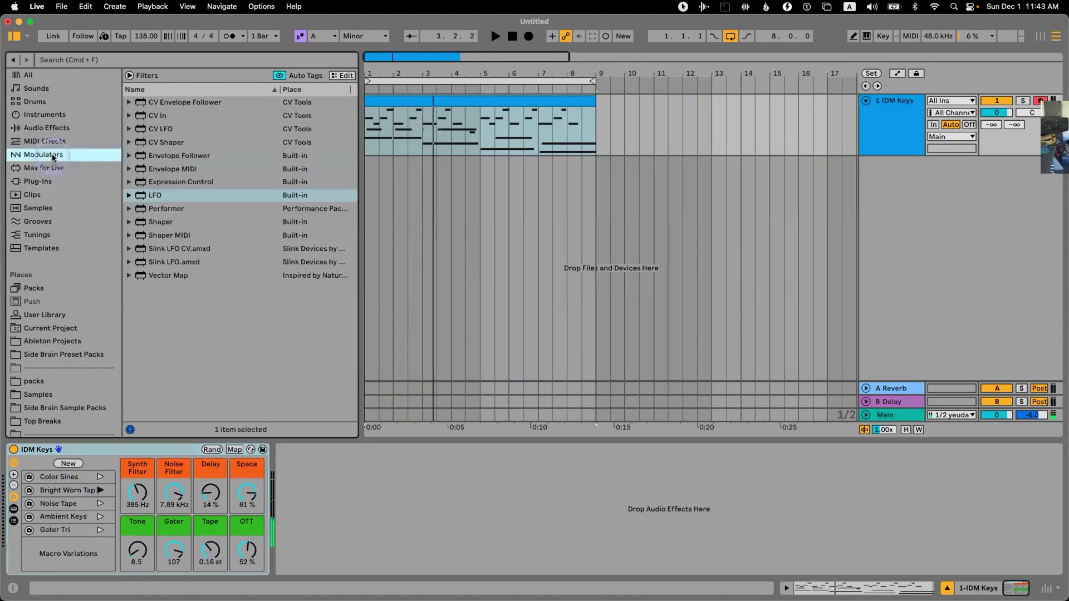
{"action": "left_click", "coordinate": [55, 143]}
{"action": "left_click", "coordinate": [97, 63]}
{"action": "type", "text": "smooth"}
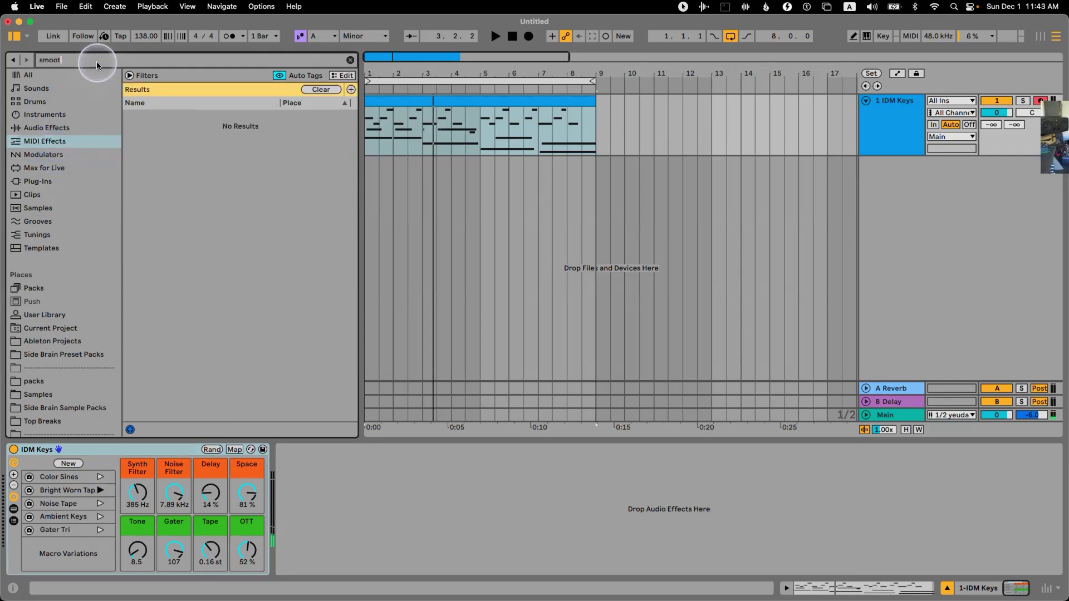
{"action": "left_click", "coordinate": [52, 167]}
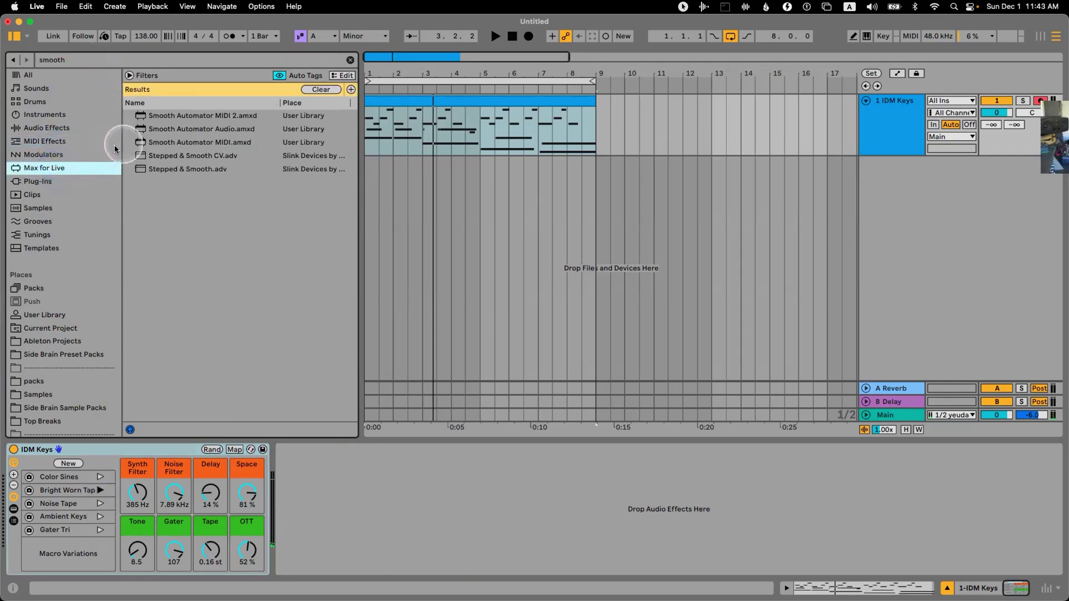
{"action": "double_click", "coordinate": [226, 142]}
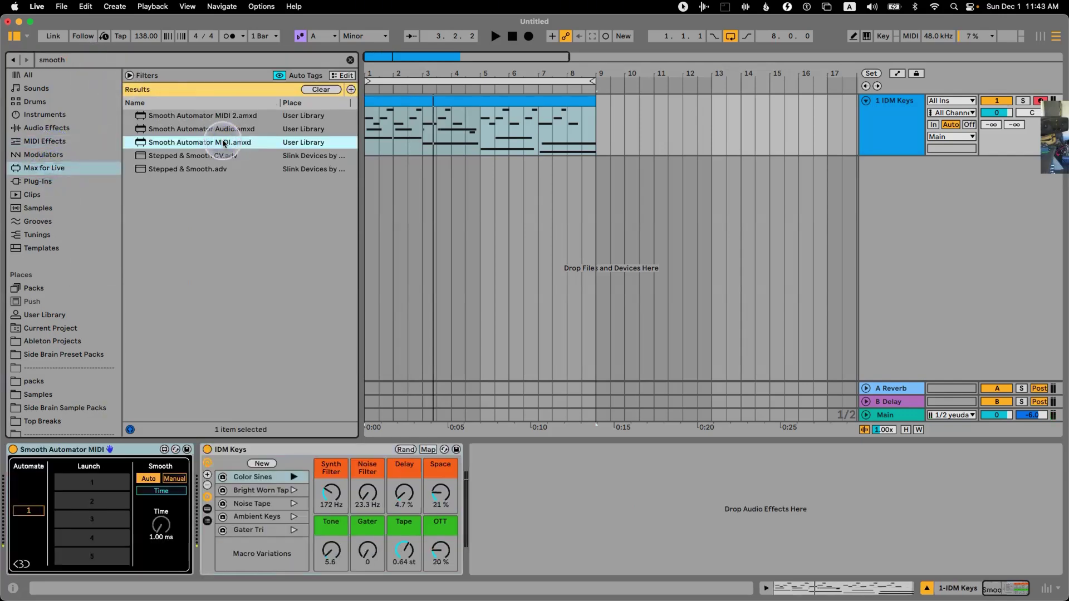
{"action": "left_click", "coordinate": [255, 447]}
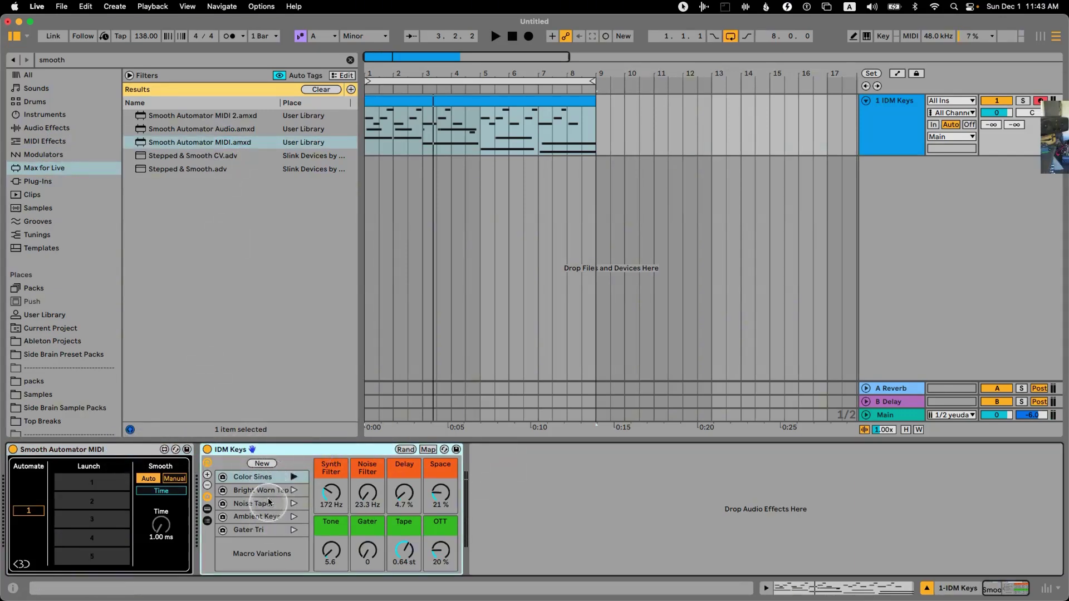
- Set the Smooth Automator glide time to 3.89 s and try slots 2, 4 and 2
{"action": "left_click_drag", "start_coordinate": [137, 508], "coordinate": [137, 473]}
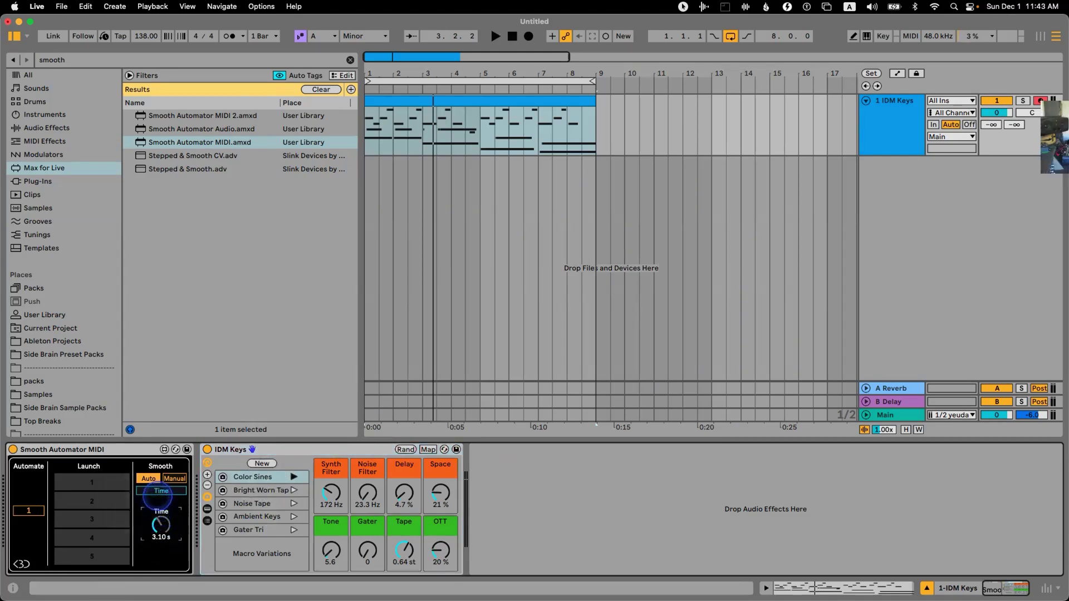
{"action": "left_click", "coordinate": [94, 501]}
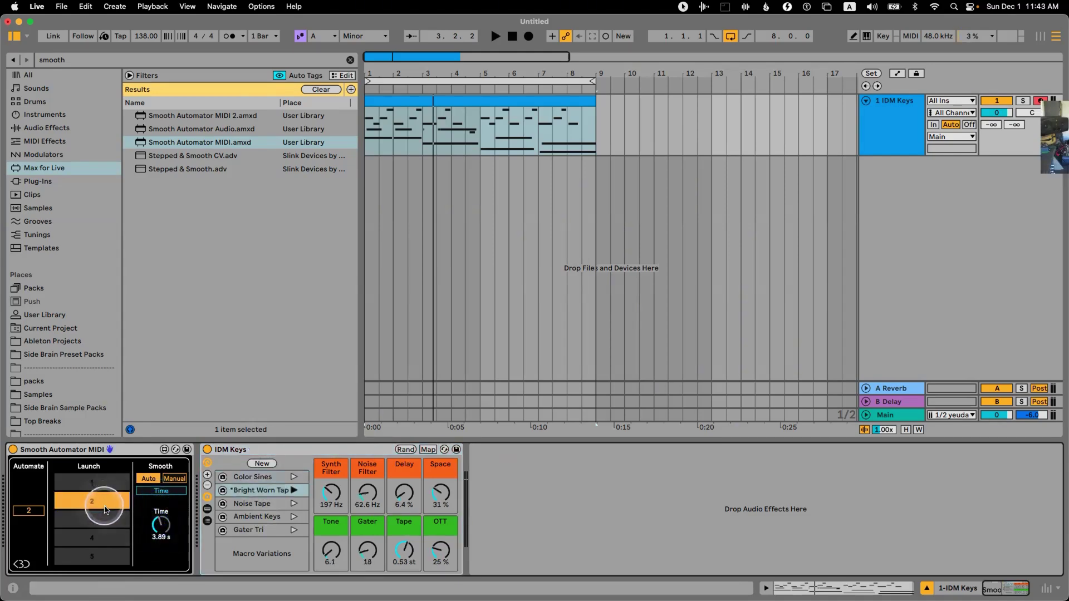
{"action": "left_click", "coordinate": [104, 536]}
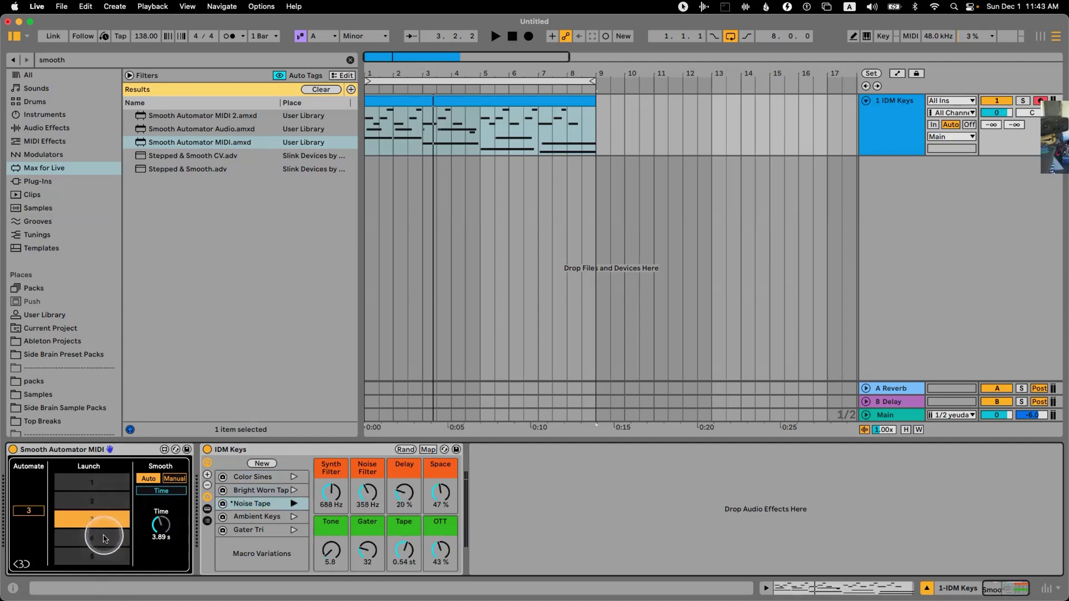
{"action": "left_click", "coordinate": [94, 502]}
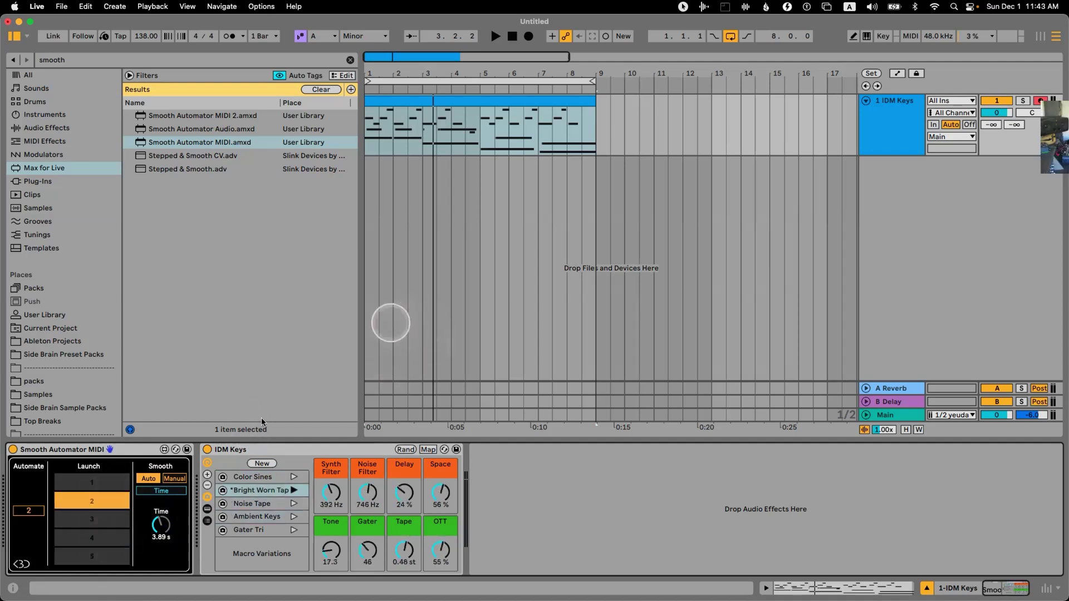
- Play the loop and glide through slot 3, Noise Tape, to slot 4, Ambient Keys
{"action": "key", "text": "space"}
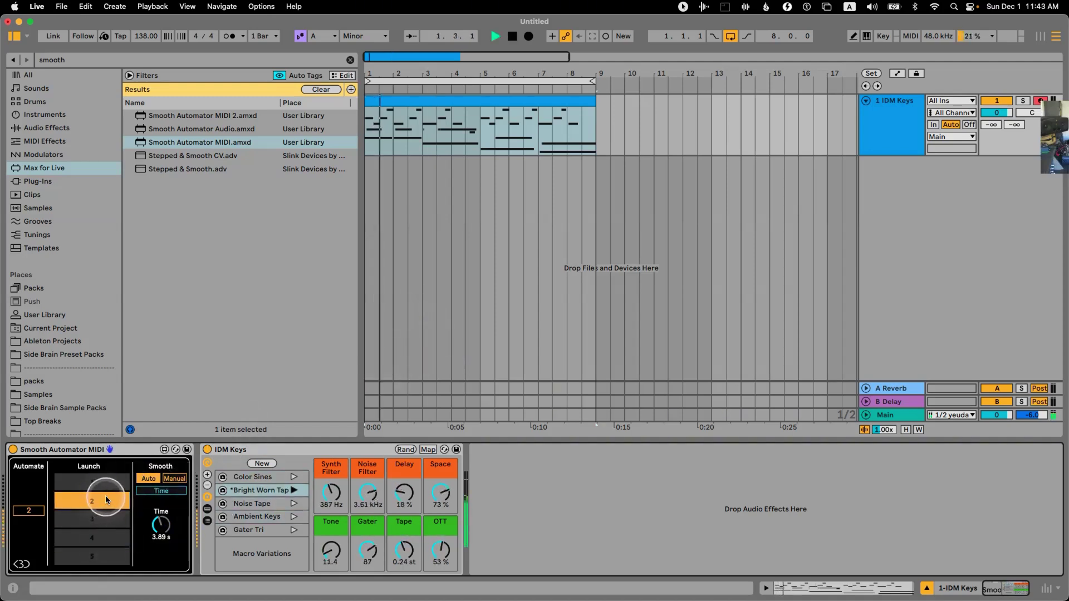
{"action": "left_click", "coordinate": [102, 517]}
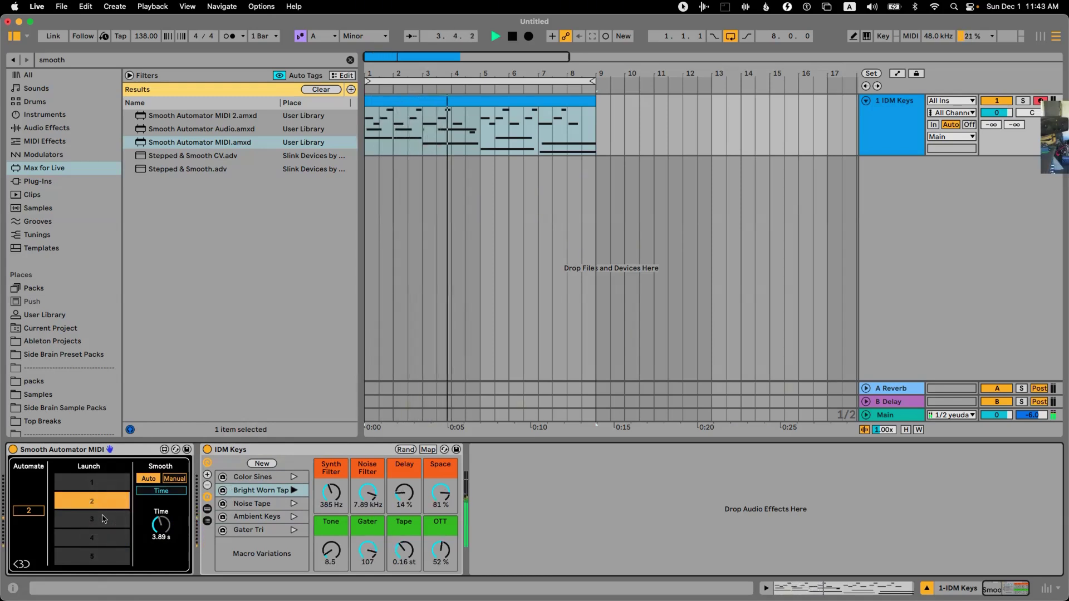
{"action": "left_click", "coordinate": [103, 518]}
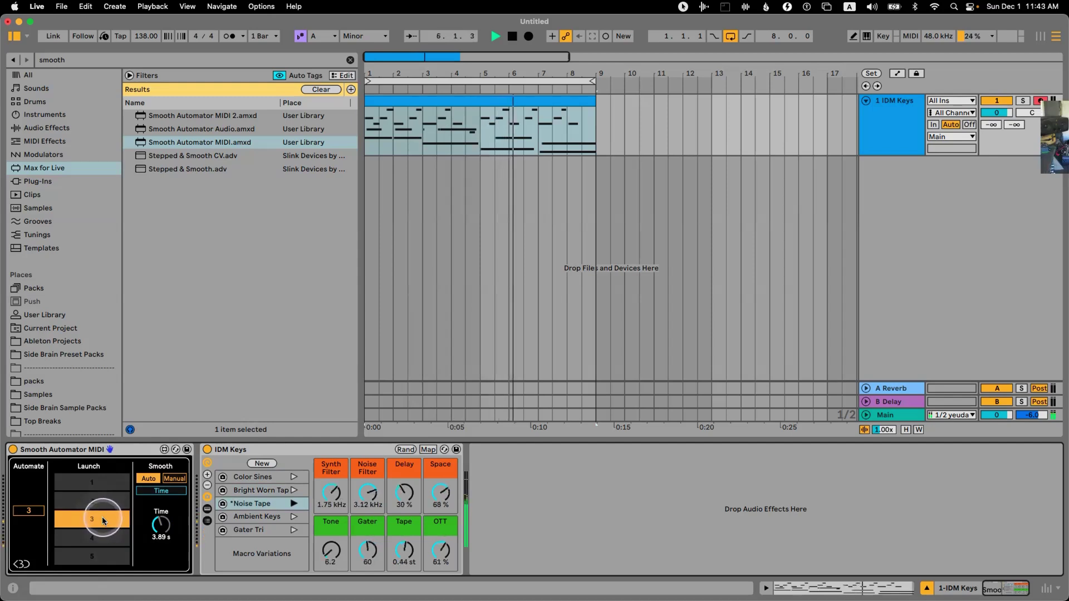
{"action": "left_click", "coordinate": [108, 540]}
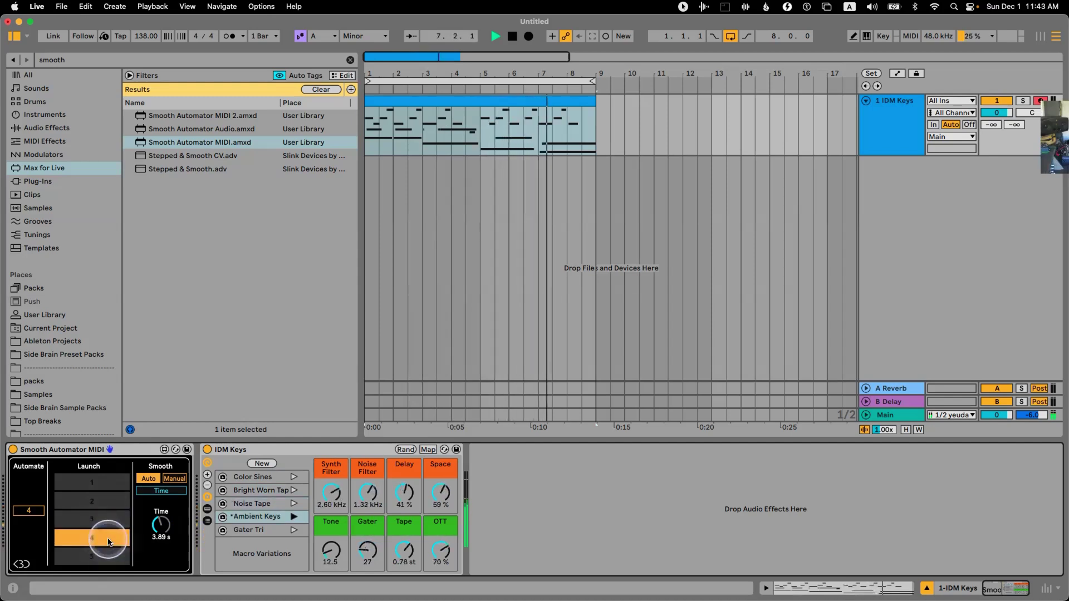
{"action": "left_click", "coordinate": [275, 465]}
{"action": "left_click_drag", "start_coordinate": [1061, 124], "coordinate": [938, 92]}
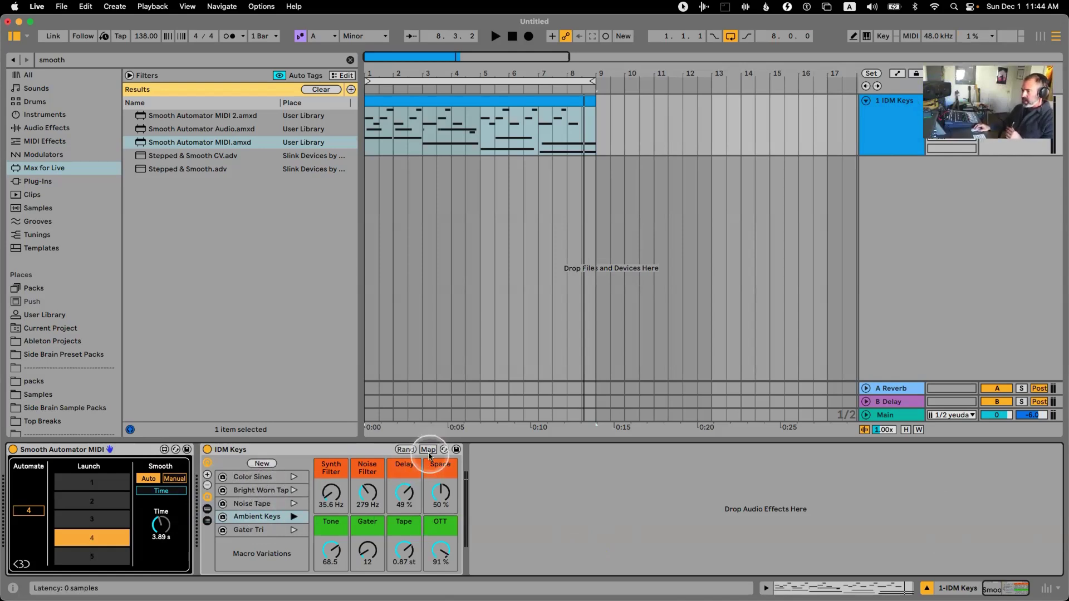
- Randomize the macros and store two new variations, then delete both added variations
{"action": "left_click", "coordinate": [406, 450]}
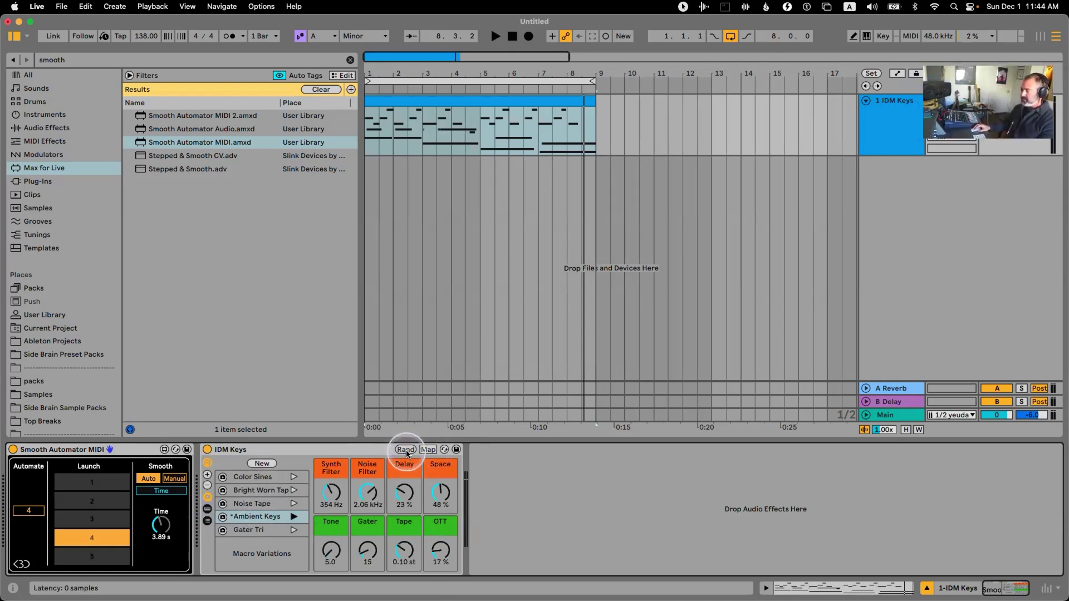
{"action": "left_click", "coordinate": [269, 464]}
{"action": "left_click", "coordinate": [403, 450]}
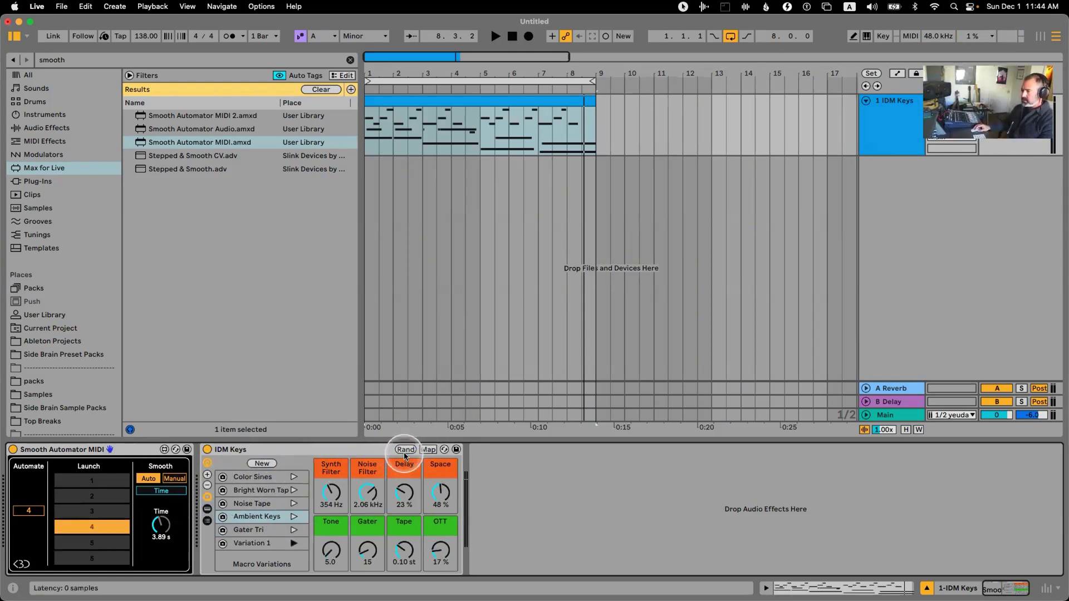
{"action": "left_click", "coordinate": [271, 466]}
{"action": "left_click", "coordinate": [255, 541]}
{"action": "key", "text": "Delete"}
{"action": "key", "text": "Delete"}
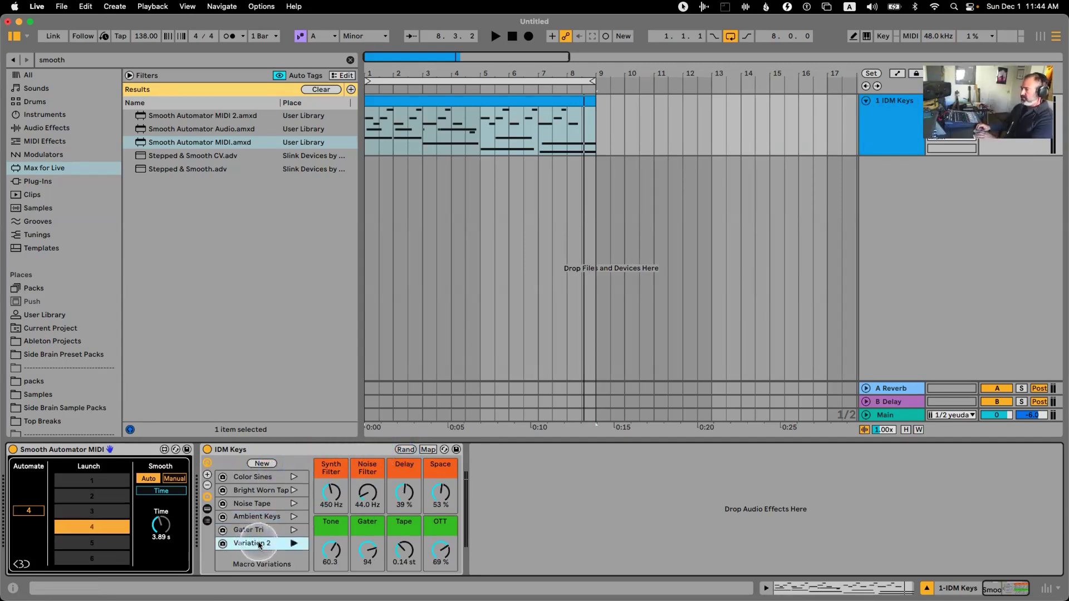
- Play the loop and glide via slot 3, Noise Tape, back to slot 1, Color Sines
{"action": "key", "text": "space"}
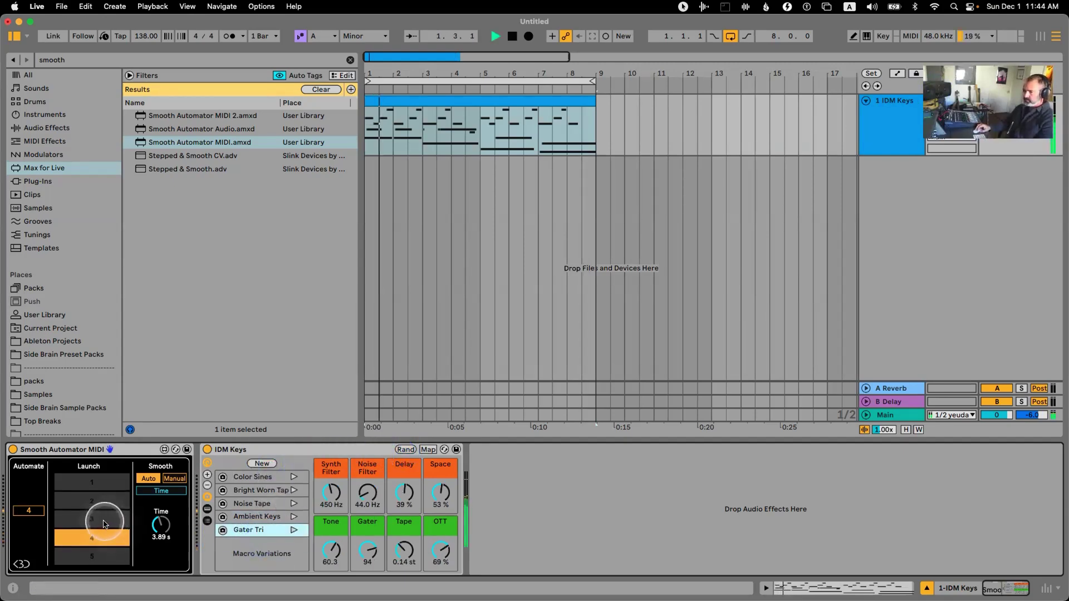
{"action": "left_click", "coordinate": [104, 521]}
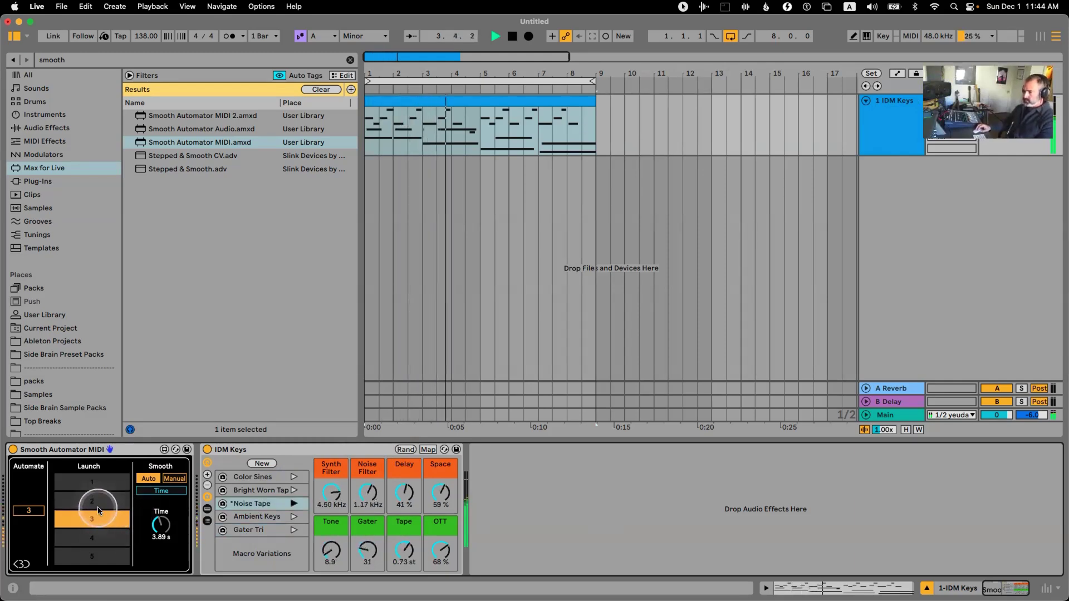
{"action": "left_click", "coordinate": [99, 489]}
- Show the Automate lane and draw launch-number steps rising from slot 1 to 4 across bars 1–9
{"action": "key", "text": "space"}
{"action": "right_click", "coordinate": [29, 510]}
{"action": "left_click", "coordinate": [45, 520]}
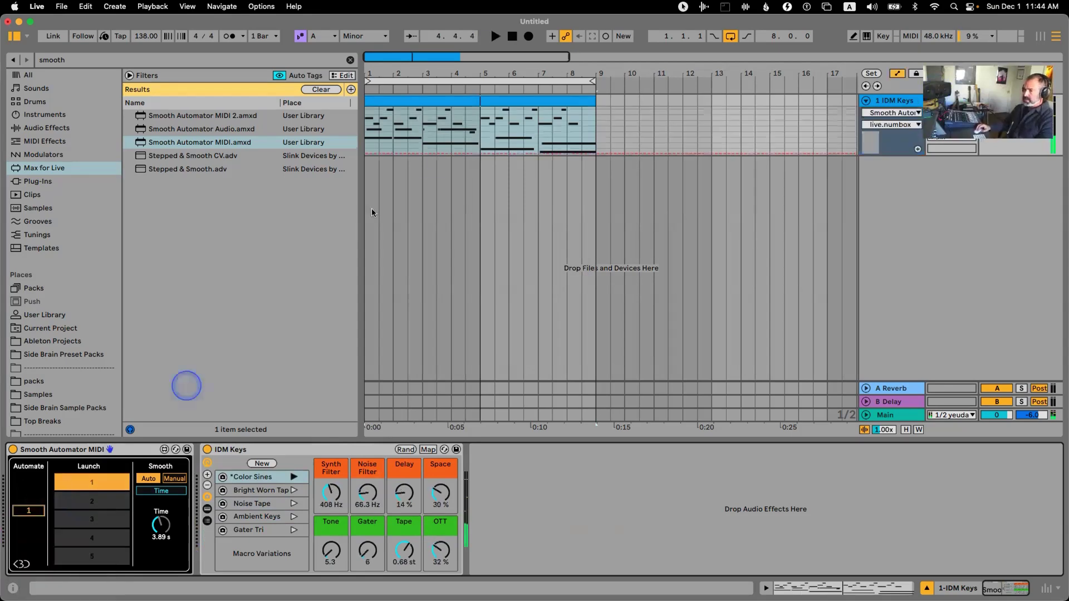
{"action": "left_click", "coordinate": [435, 139]}
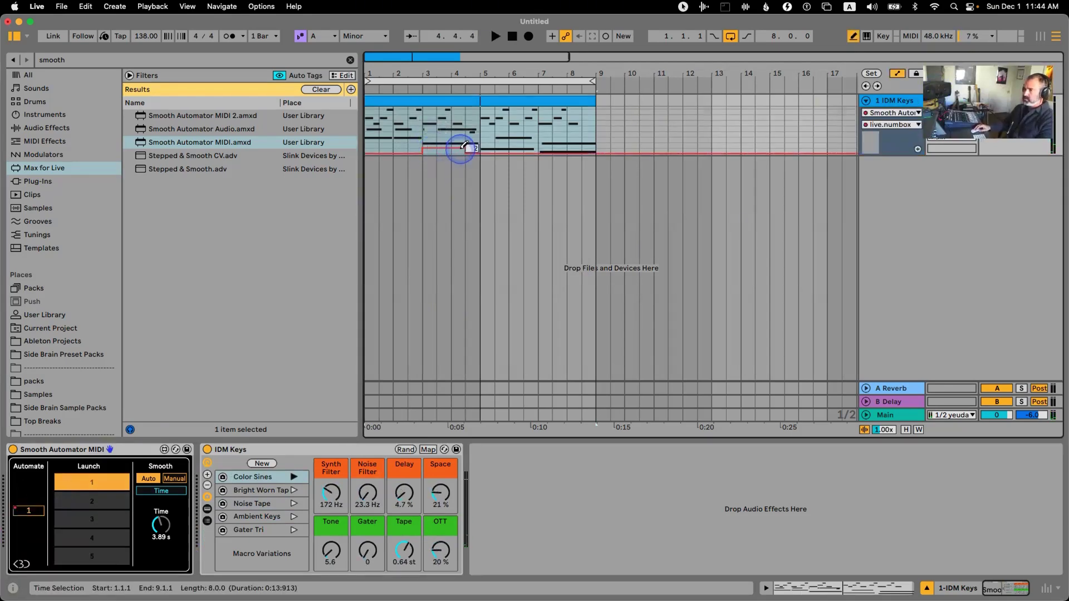
{"action": "left_click_drag", "start_coordinate": [464, 145], "coordinate": [476, 146]}
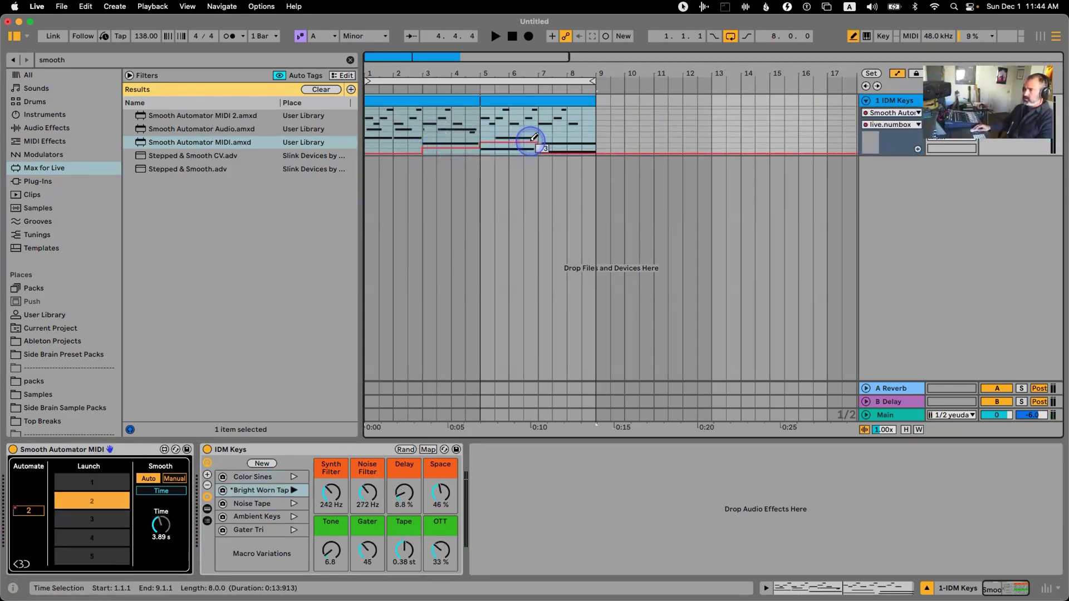
{"action": "left_click_drag", "start_coordinate": [551, 131], "coordinate": [592, 130]}
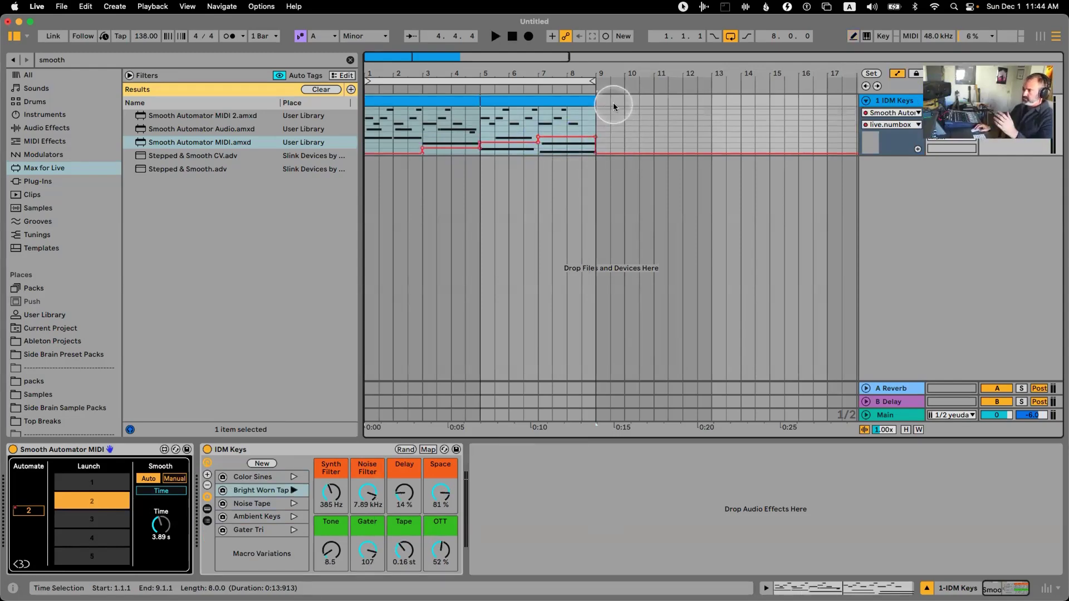
{"action": "key", "text": "space"}
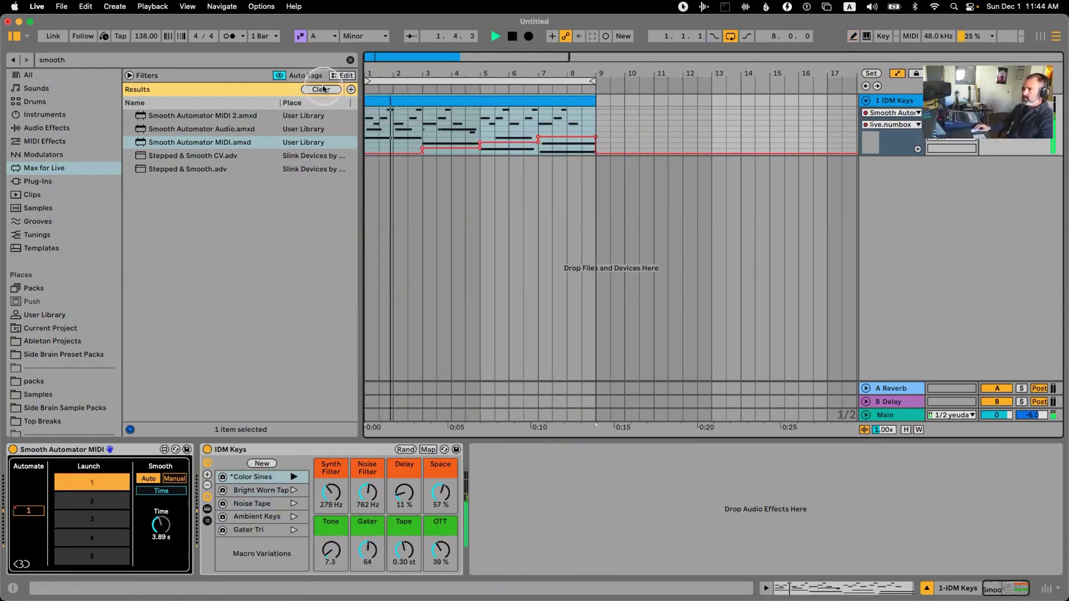
- Duplicate the chord clip into bars 9–17 and extend the loop to end at bar 17
{"action": "left_click", "coordinate": [321, 89]}
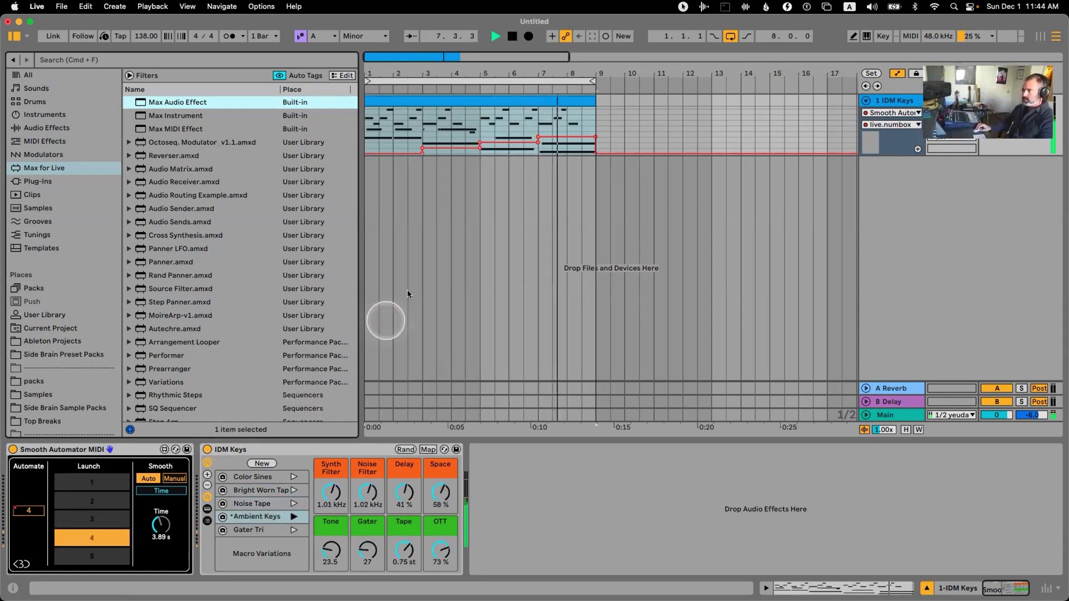
{"action": "left_click", "coordinate": [486, 103]}
{"action": "key", "text": "super+d"}
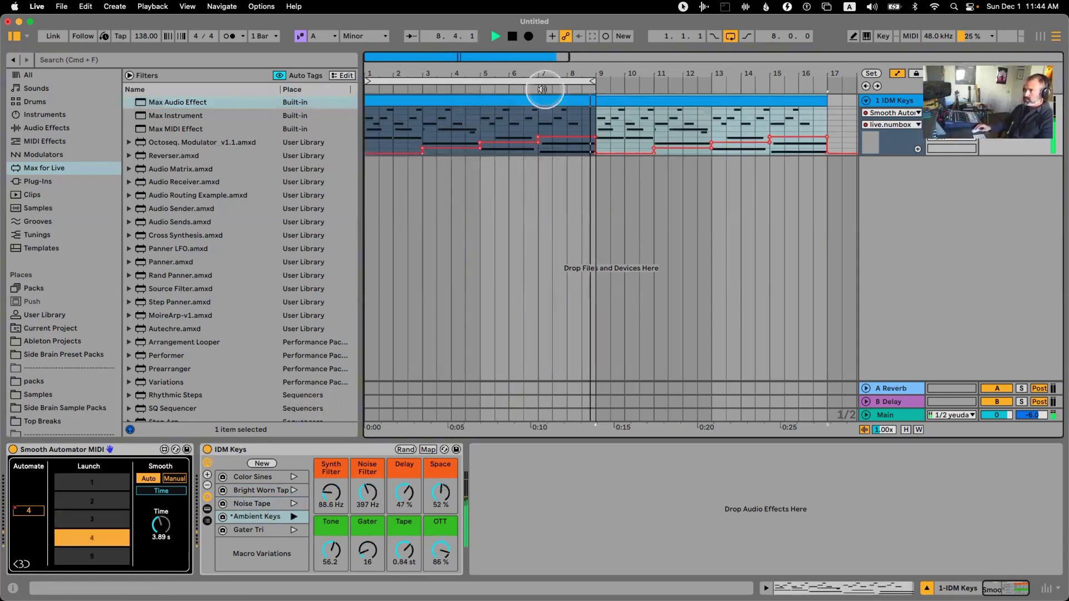
{"action": "key", "text": "space"}
{"action": "left_click_drag", "start_coordinate": [593, 82], "coordinate": [821, 81]}
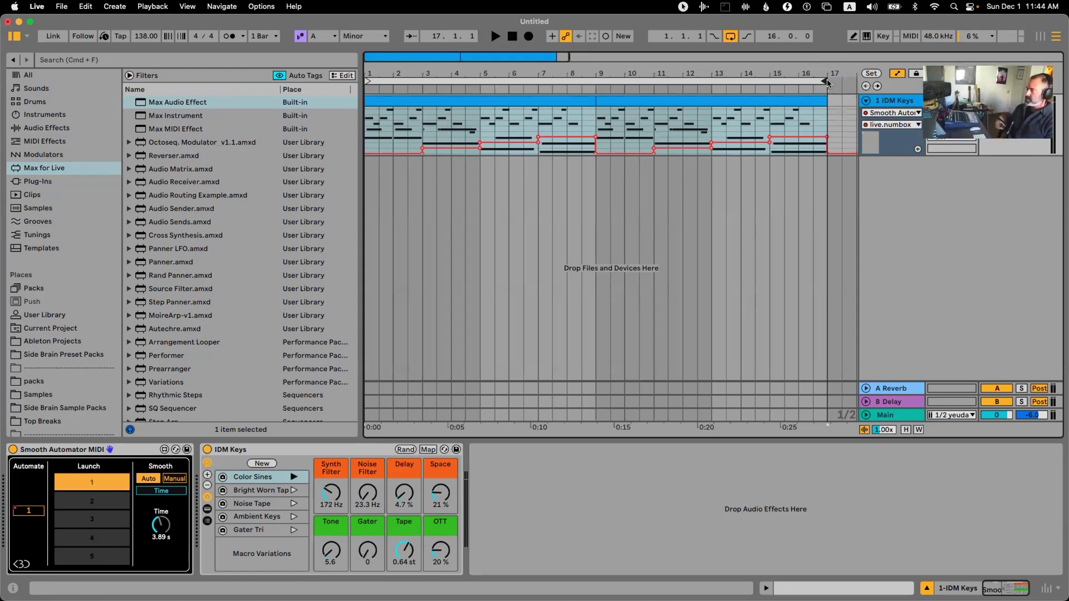
- Play from the insert marker at 8.3.1 and select the first IDM Keys clip
{"action": "left_click", "coordinate": [592, 225]}
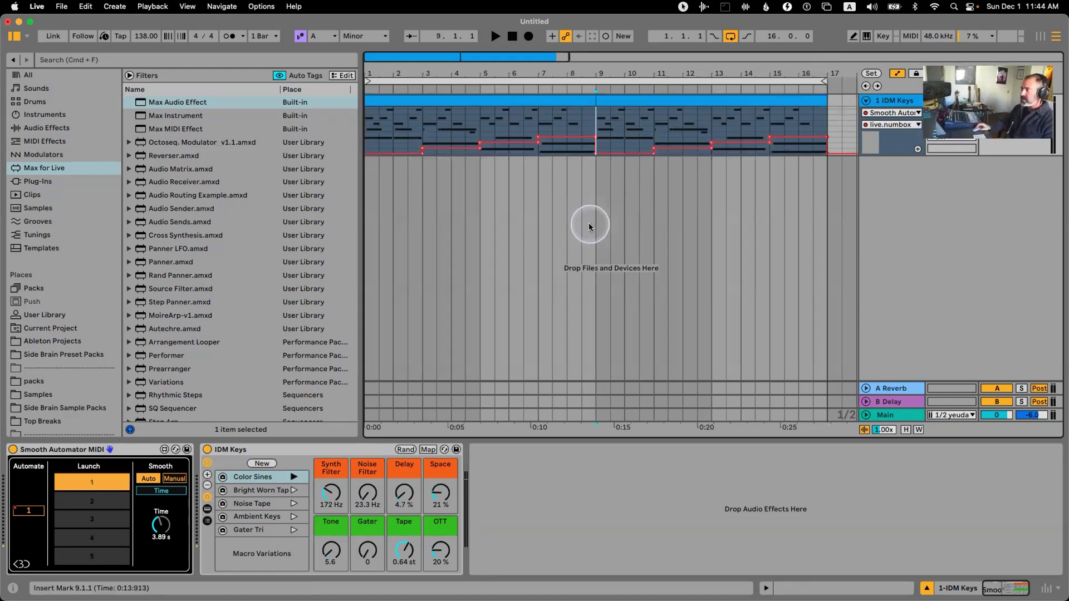
{"action": "left_click", "coordinate": [586, 225]}
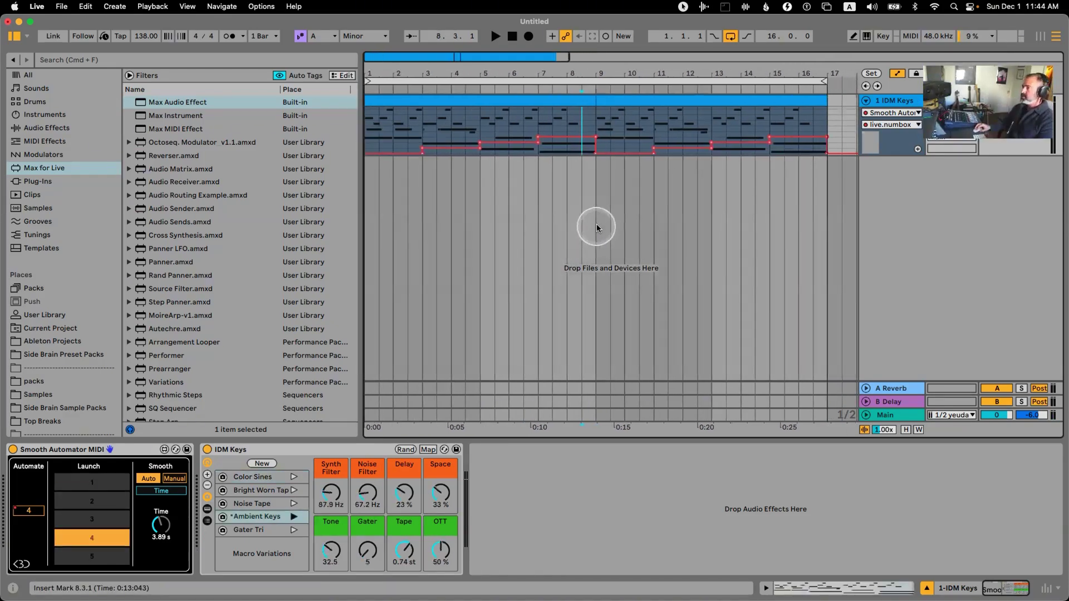
{"action": "key", "text": "space"}
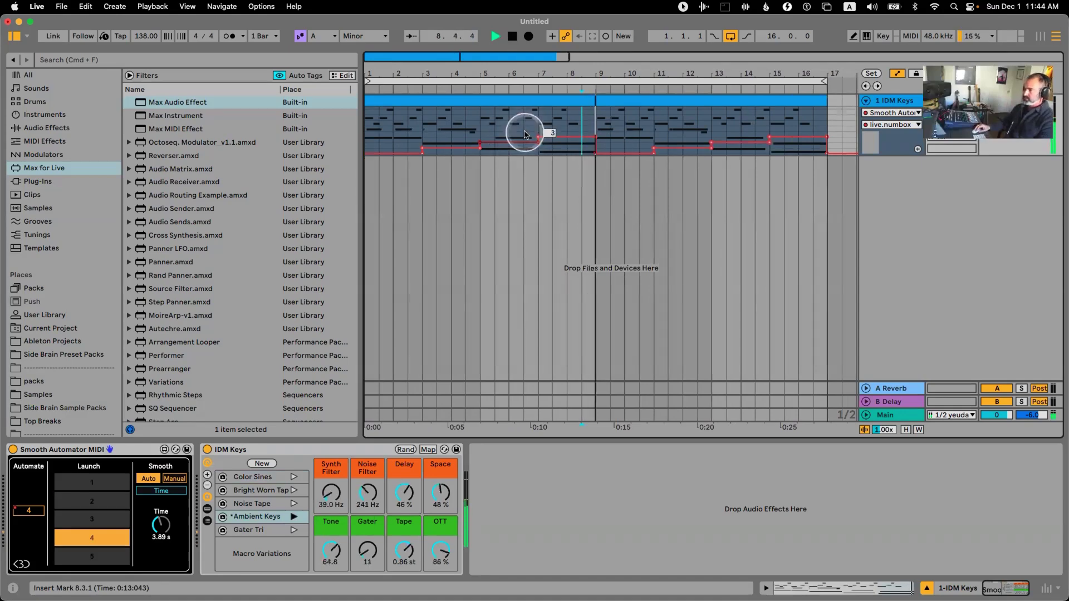
{"action": "left_click", "coordinate": [557, 99]}
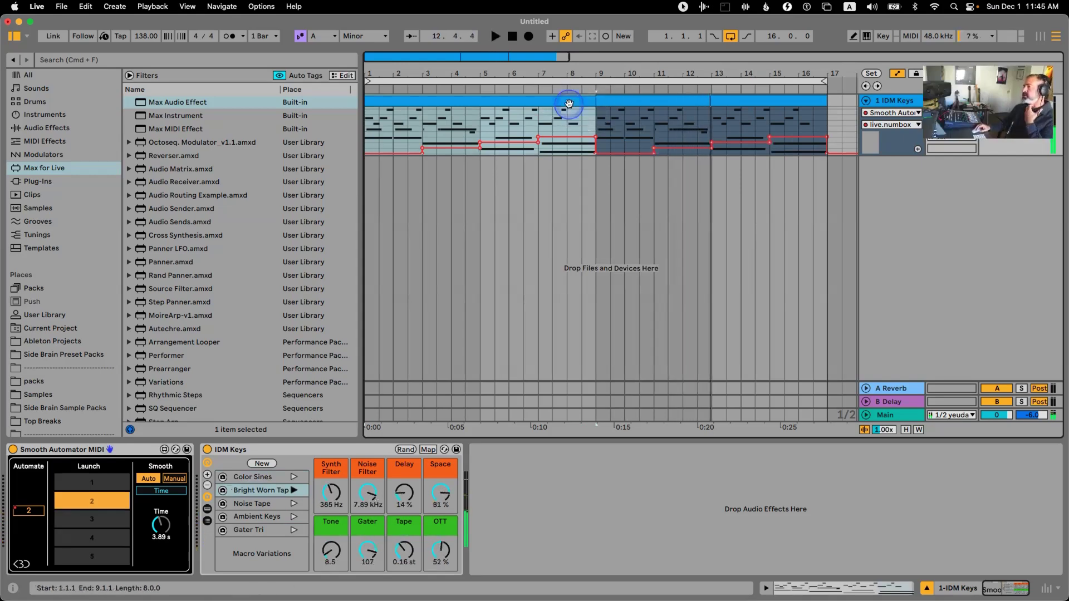
{"action": "left_click", "coordinate": [563, 100]}
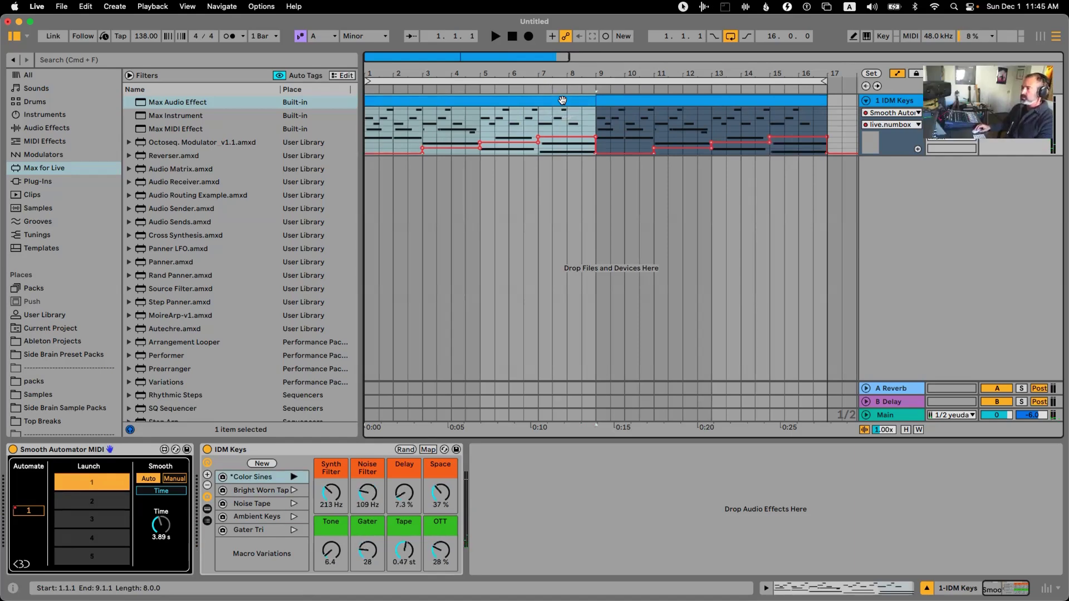
- Hide the automation envelopes and load Beat Repeat from Audio Effects onto IDM Keys
{"action": "key", "text": "a"}
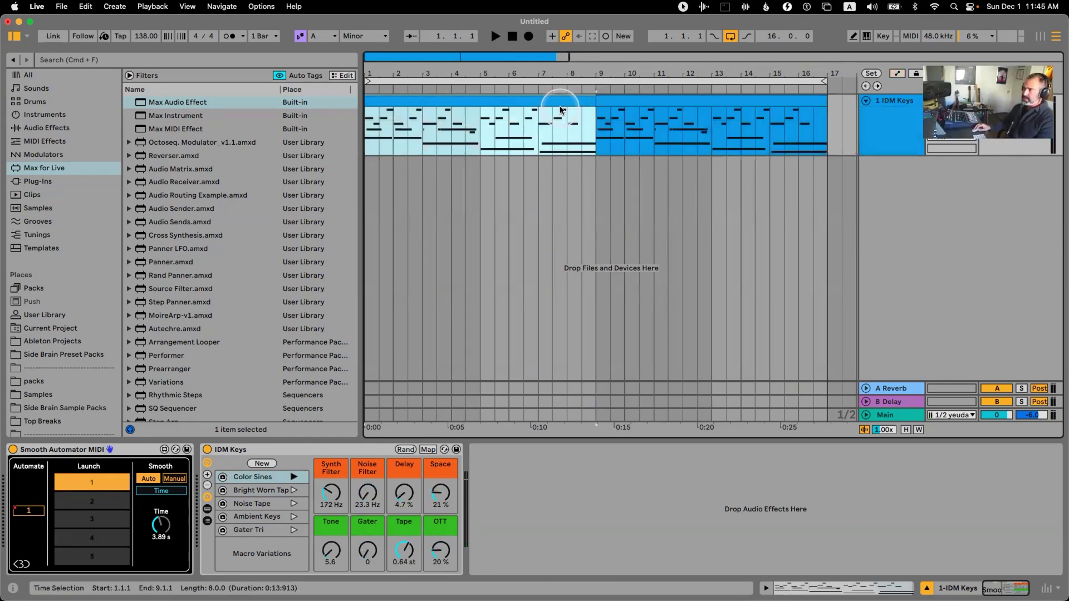
{"action": "scroll", "coordinate": [77, 184], "scroll_direction": "up", "scroll_amount": 3}
{"action": "scroll", "coordinate": [76, 184], "scroll_direction": "up", "scroll_amount": 2}
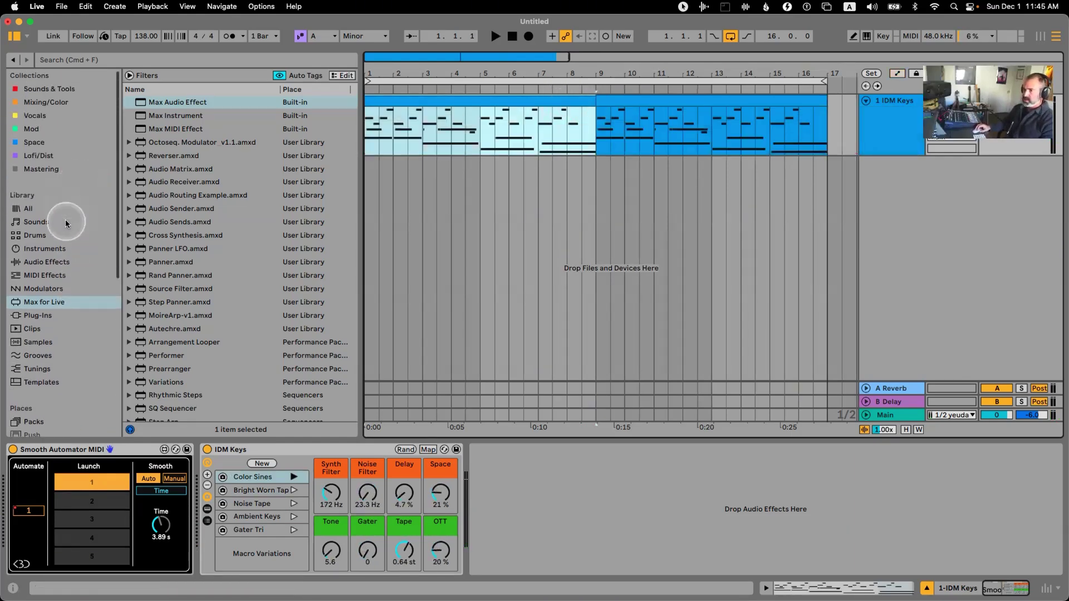
{"action": "left_click", "coordinate": [67, 260]}
{"action": "scroll", "coordinate": [183, 174], "scroll_direction": "down", "scroll_amount": 5}
{"action": "scroll", "coordinate": [183, 176], "scroll_direction": "up", "scroll_amount": 4}
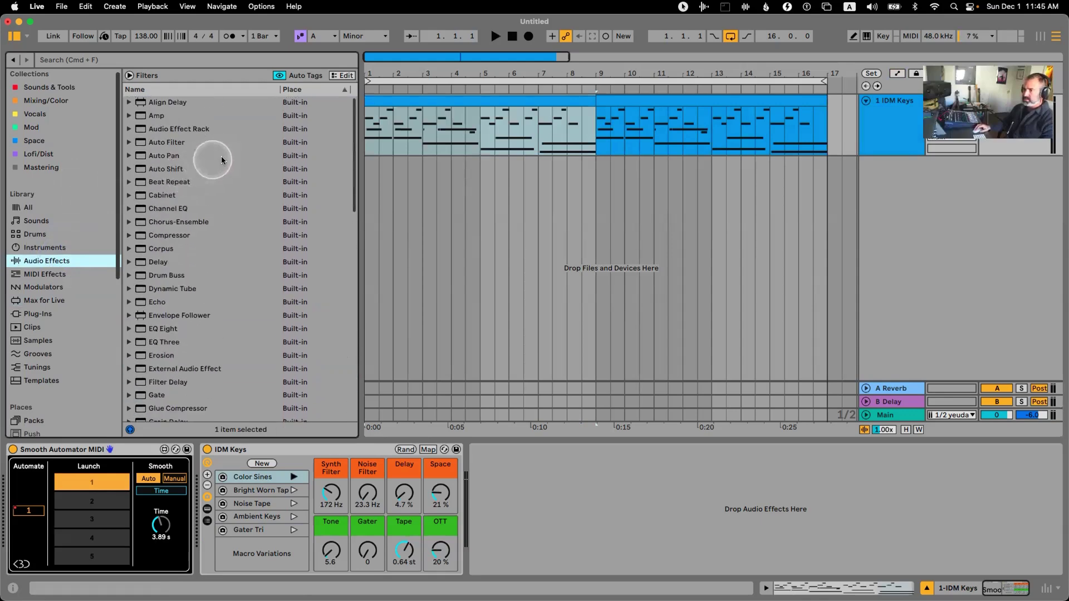
{"action": "double_click", "coordinate": [184, 184]}
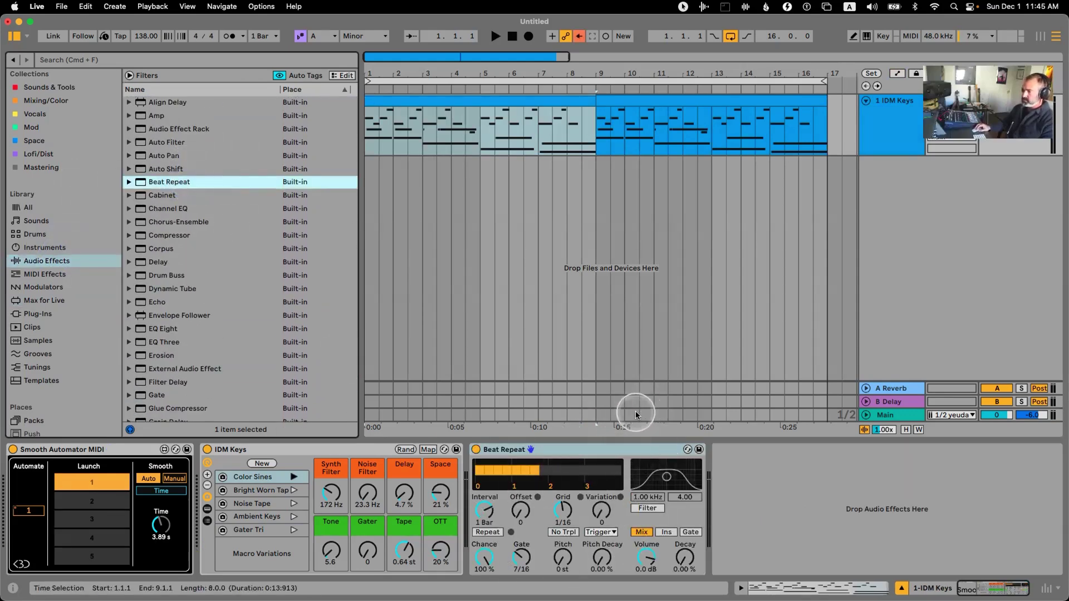
- Set Beat Repeat Chance to 0 % with Ins mode, test repeats while playing, and re-enable automation
{"action": "left_click", "coordinate": [579, 454]}
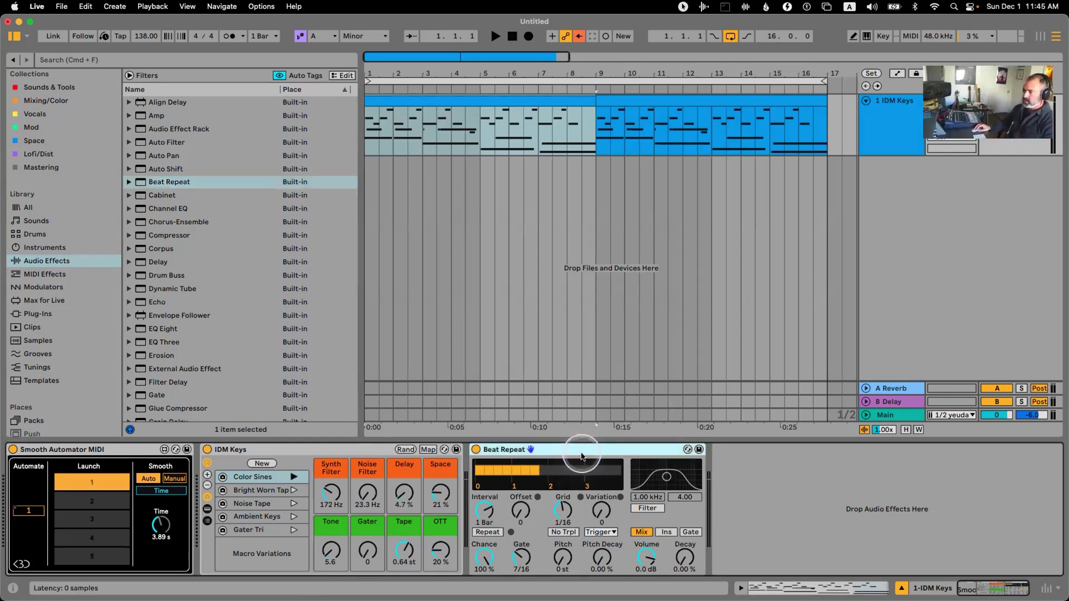
{"action": "left_click_drag", "start_coordinate": [483, 556], "coordinate": [483, 558]}
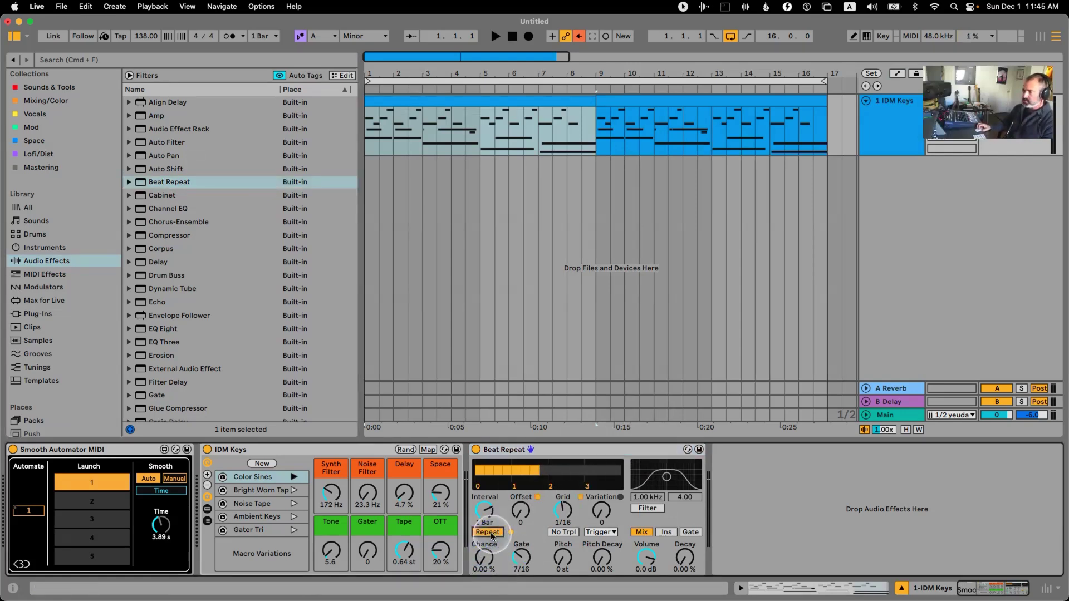
{"action": "left_click", "coordinate": [491, 536]}
{"action": "left_click", "coordinate": [637, 539]}
{"action": "left_click", "coordinate": [667, 533]}
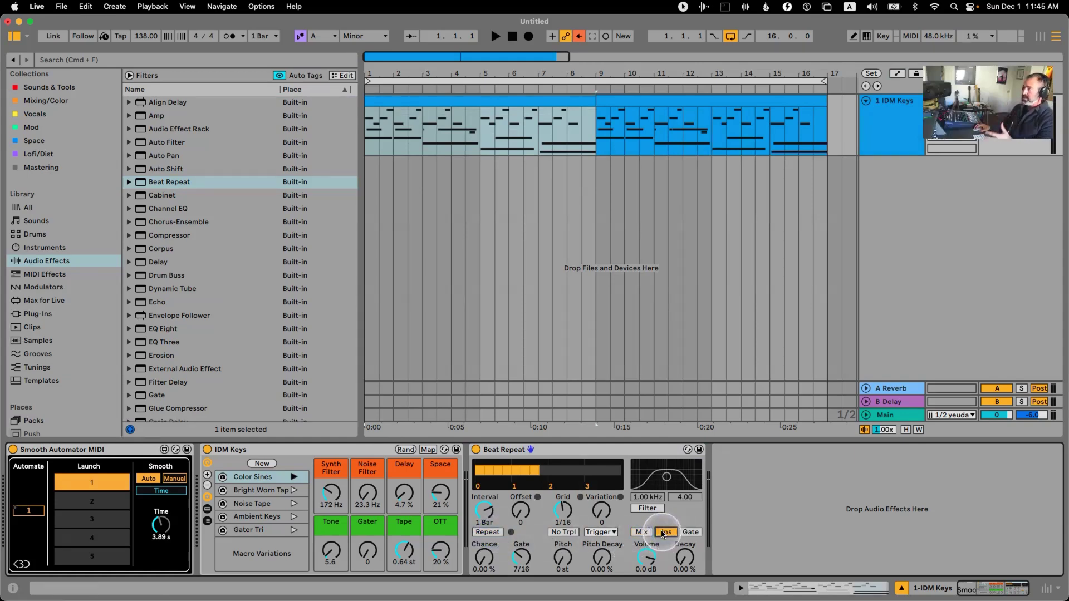
{"action": "key", "text": "space"}
{"action": "left_click", "coordinate": [488, 533]}
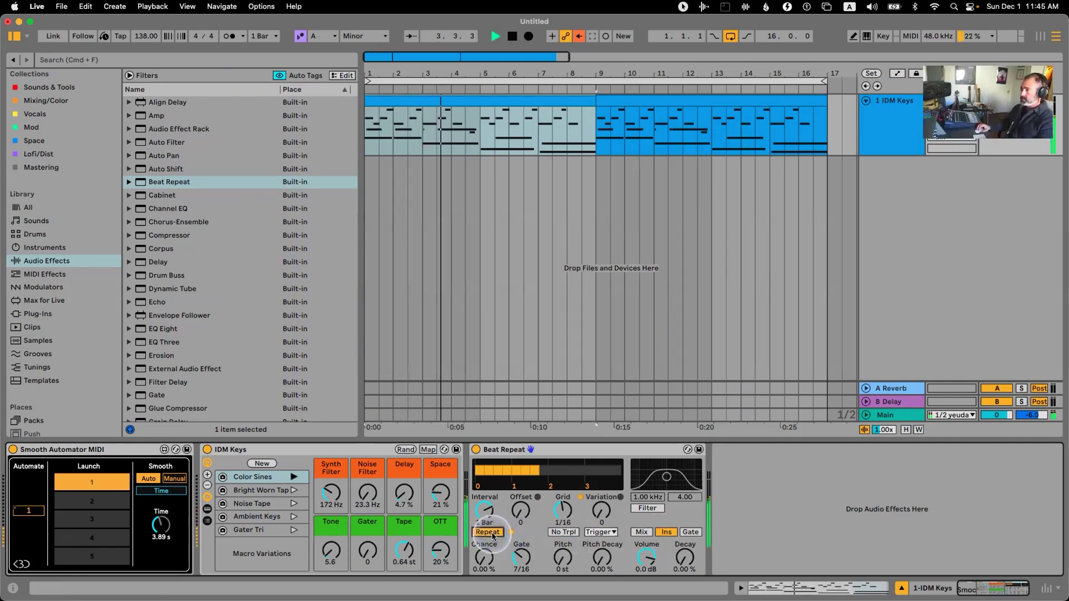
{"action": "key", "text": "space"}
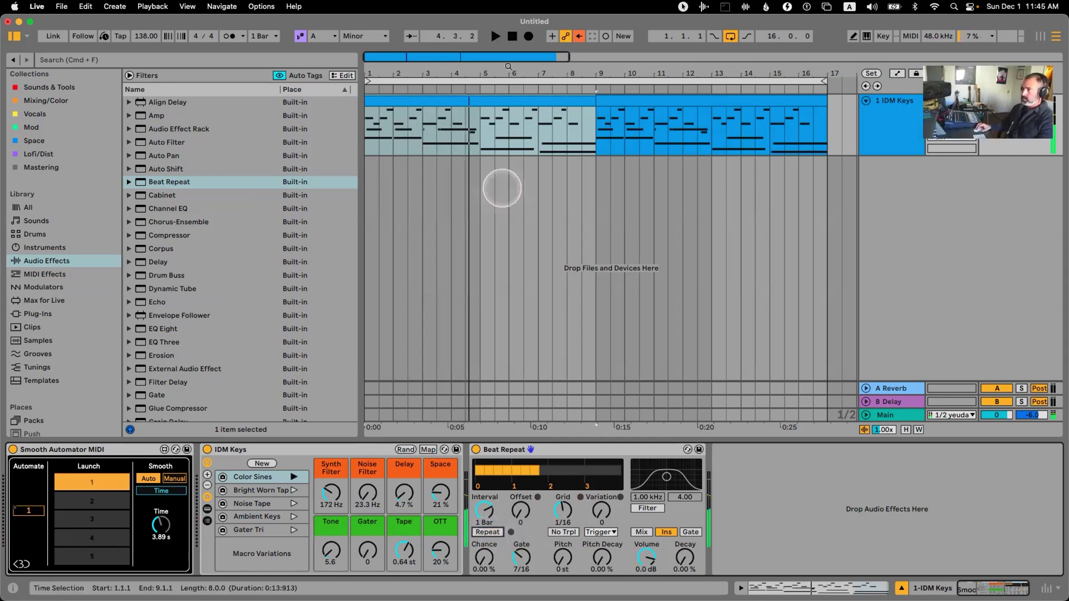
{"action": "left_click", "coordinate": [579, 35]}
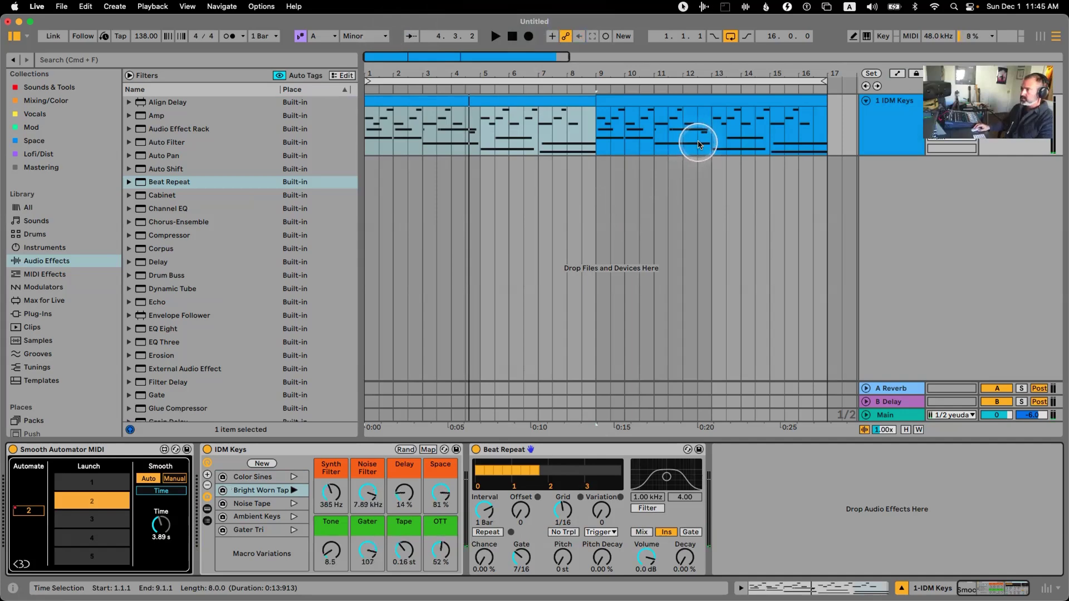
- Turn on Beat Repeat's No Trpl option and raise its Variation to 5
{"action": "left_click", "coordinate": [260, 450]}
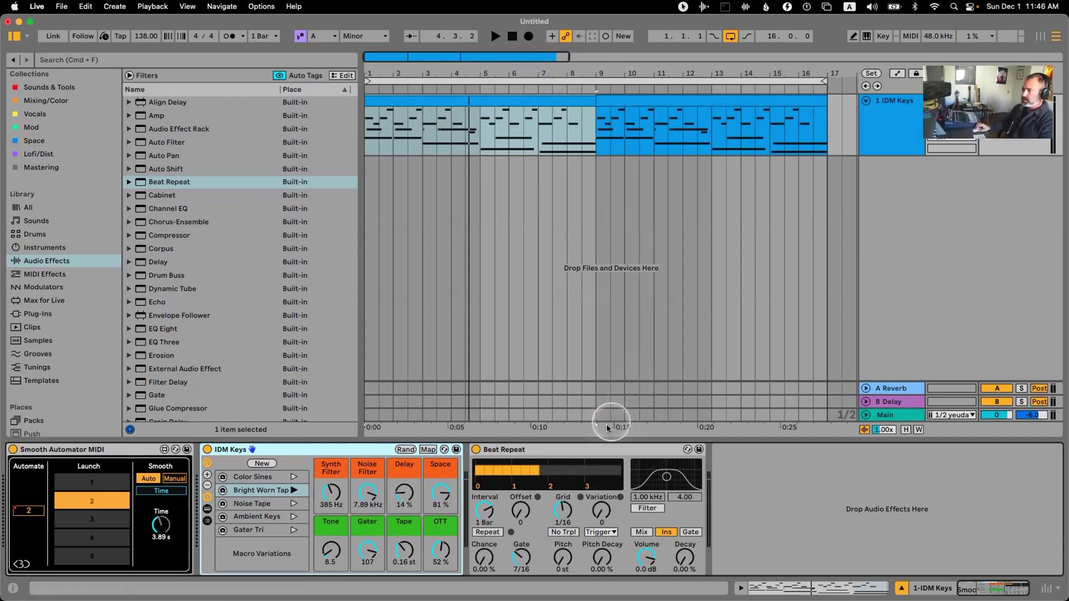
{"action": "left_click", "coordinate": [591, 449]}
{"action": "left_click", "coordinate": [105, 451]}
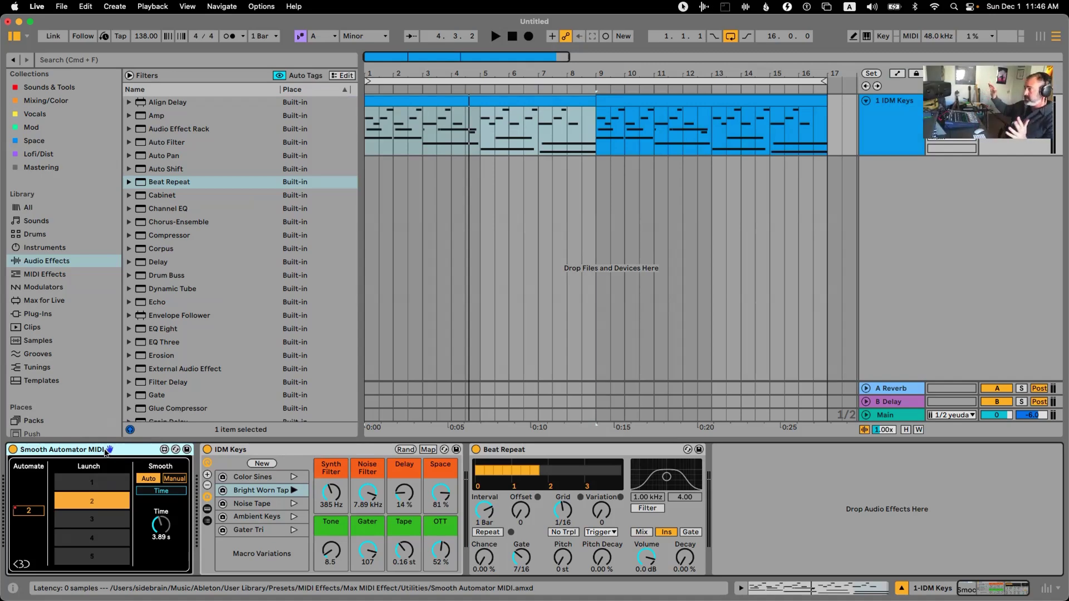
{"action": "left_click", "coordinate": [587, 444]}
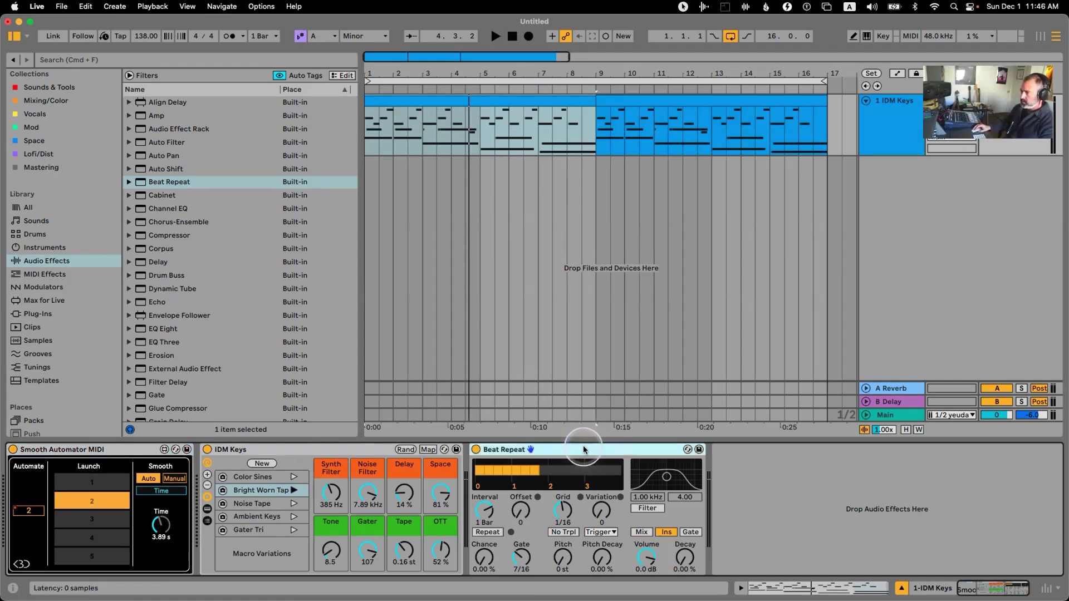
{"action": "left_click", "coordinate": [483, 557]}
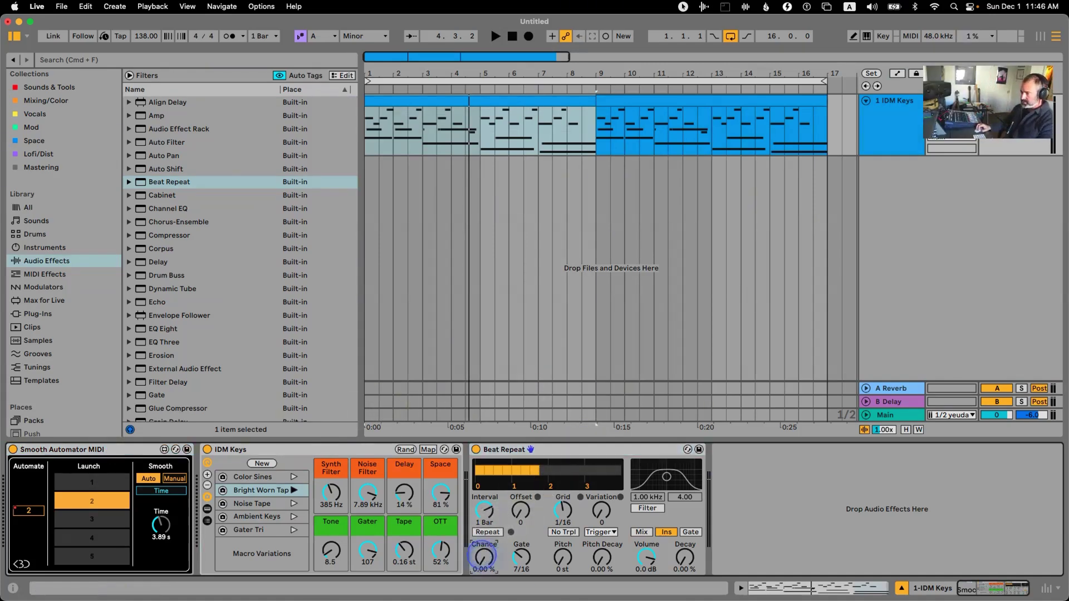
{"action": "left_click", "coordinate": [677, 532]}
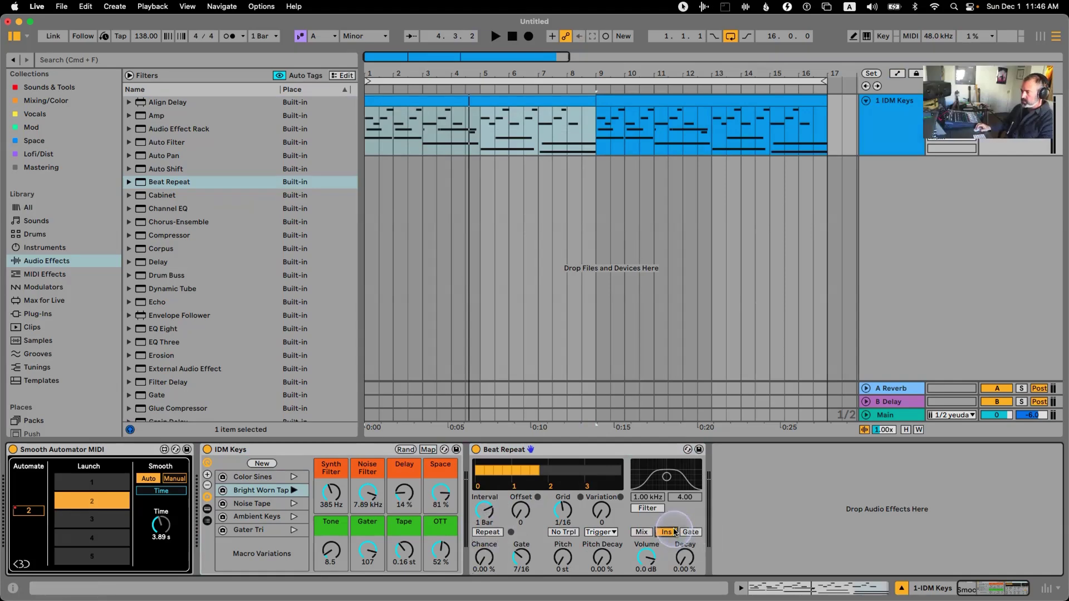
{"action": "left_click", "coordinate": [566, 533]}
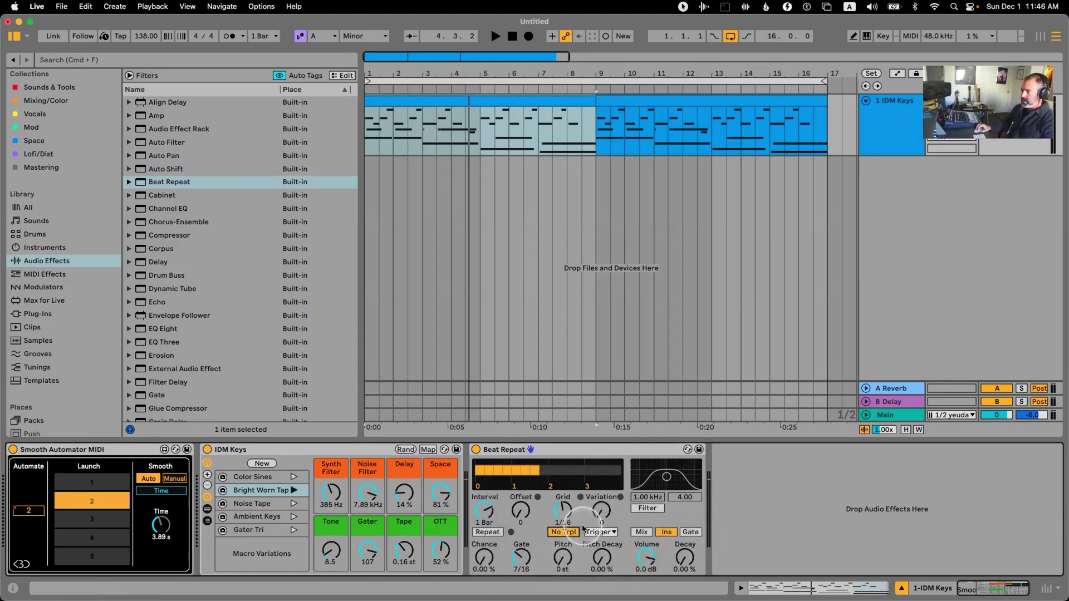
{"action": "left_click_drag", "start_coordinate": [601, 511], "coordinate": [600, 501]}
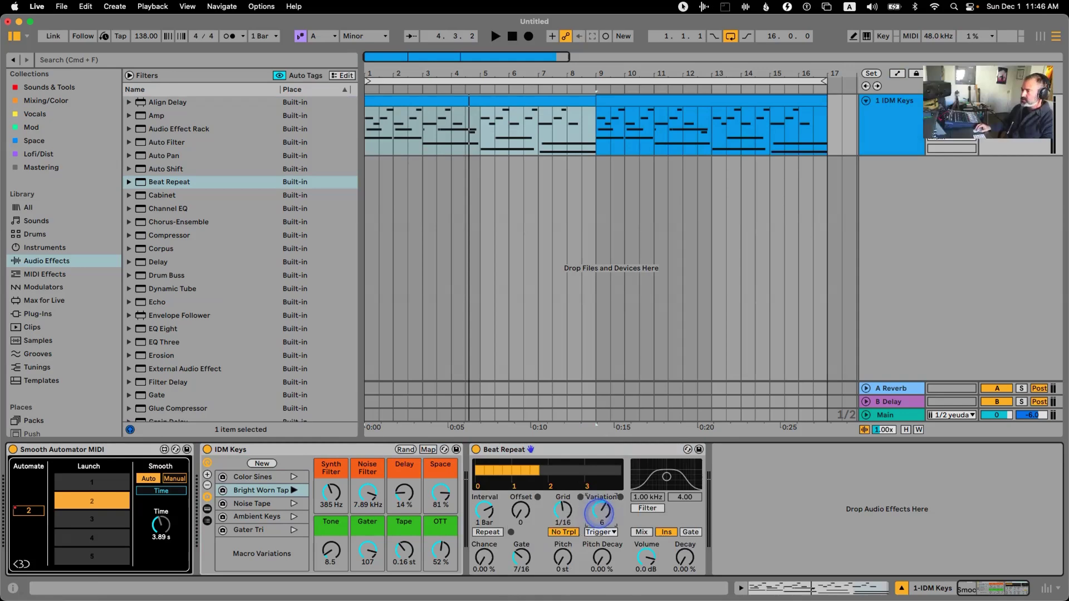
- Play the song, toggling Beat Repeat's Repeat on and off, then stop
{"action": "left_click", "coordinate": [493, 533]}
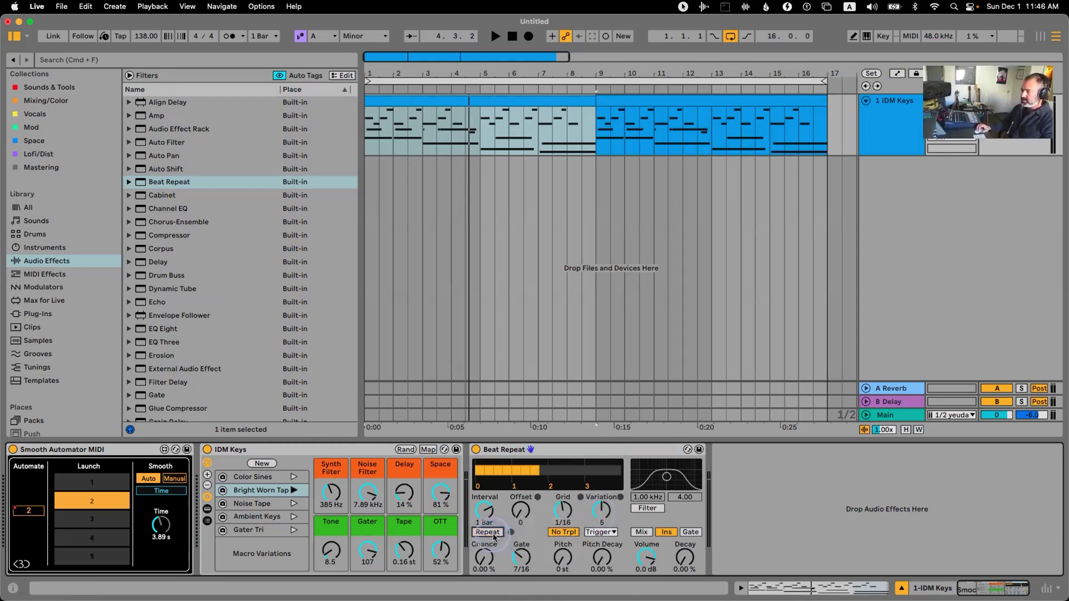
{"action": "key", "text": "space"}
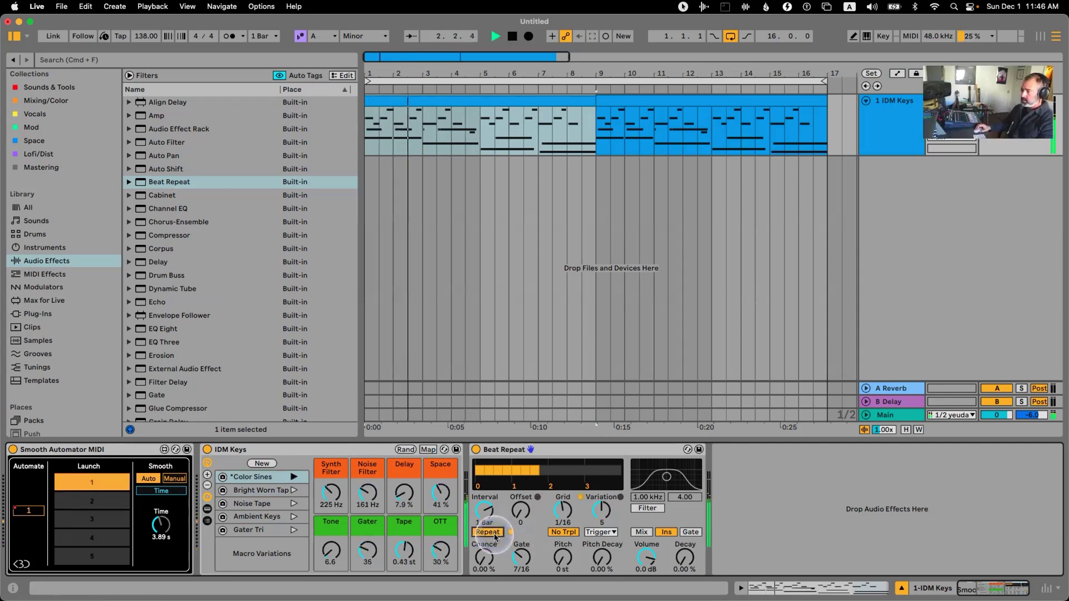
{"action": "left_click", "coordinate": [494, 534]}
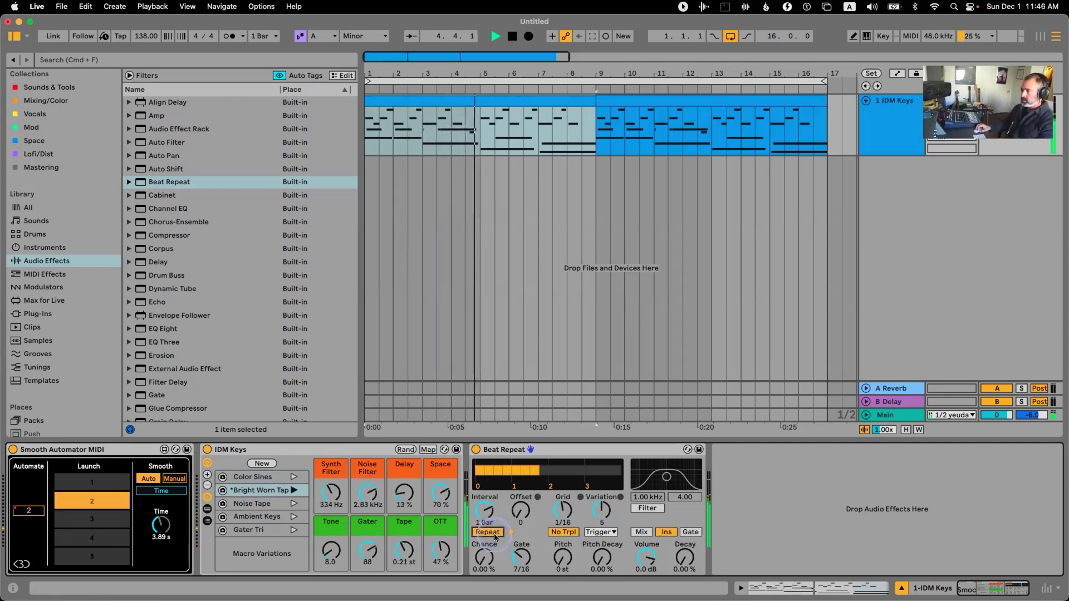
{"action": "left_click", "coordinate": [493, 534]}
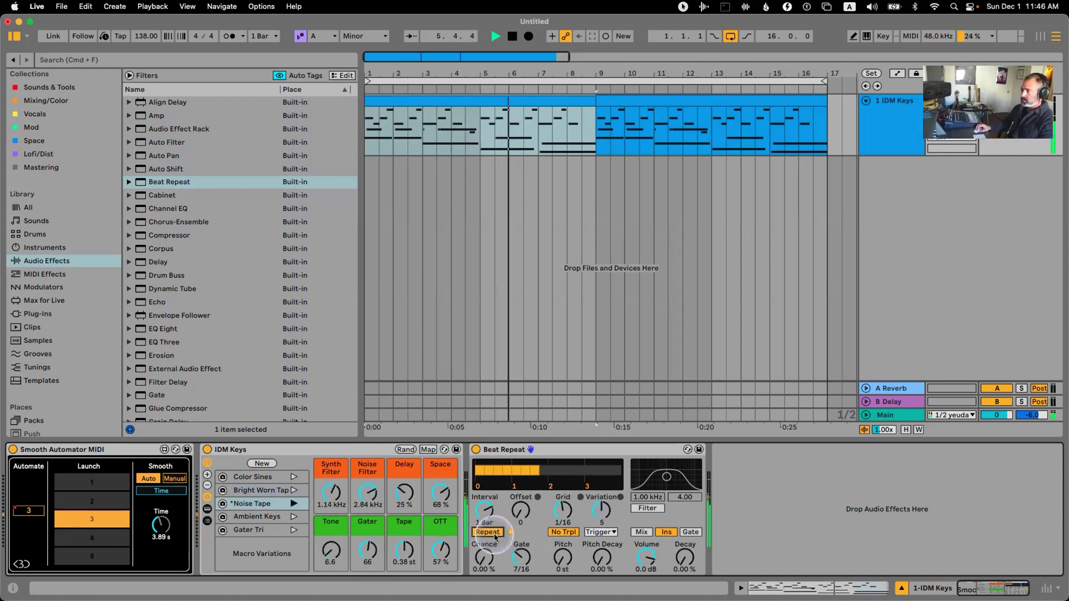
{"action": "left_click", "coordinate": [493, 534]}
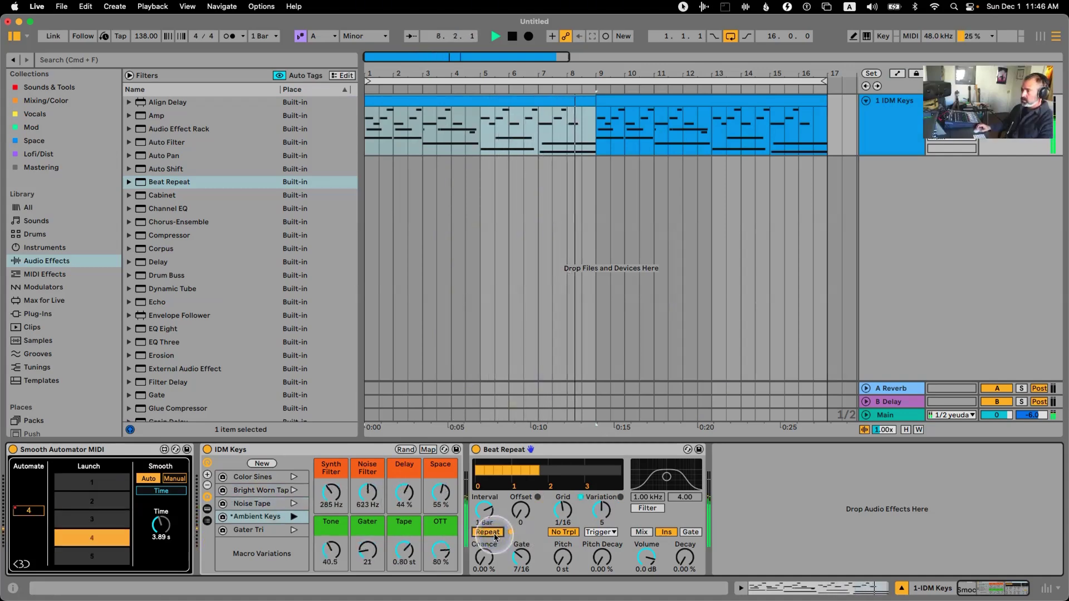
{"action": "left_click", "coordinate": [493, 533]}
{"action": "key", "text": "space"}
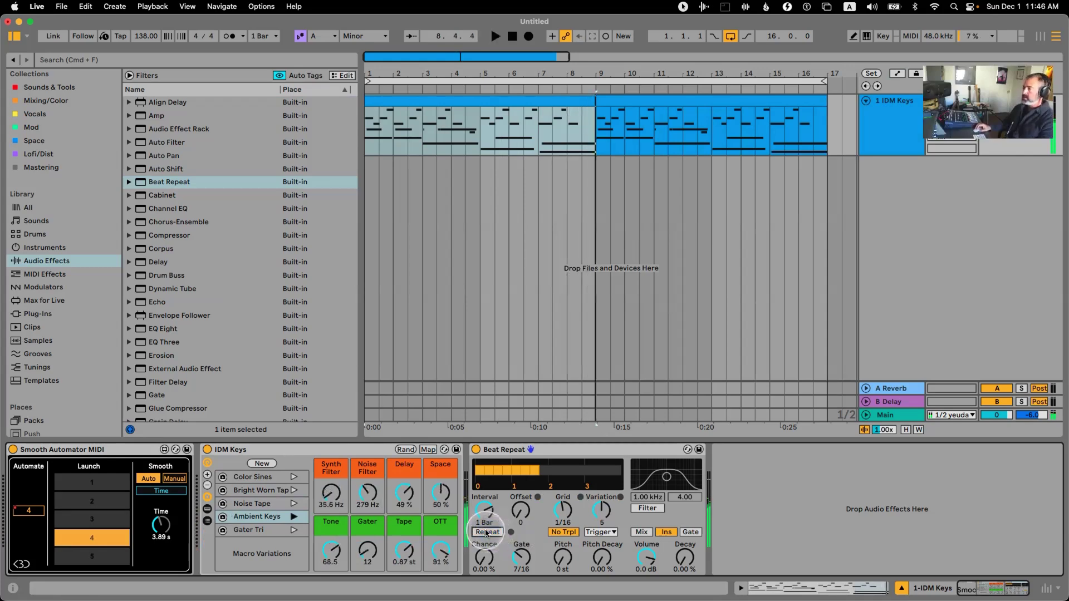
- Check Beat Repeat's parameter options and disarm recording on the IDM Keys track
{"action": "right_click", "coordinate": [486, 533]}
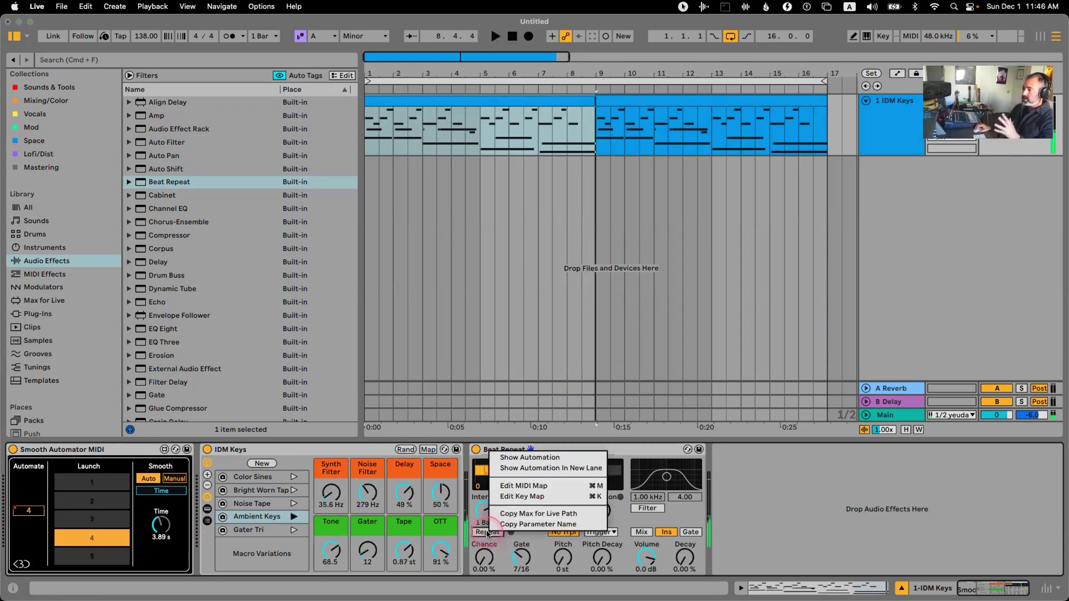
{"action": "left_click", "coordinate": [516, 458]}
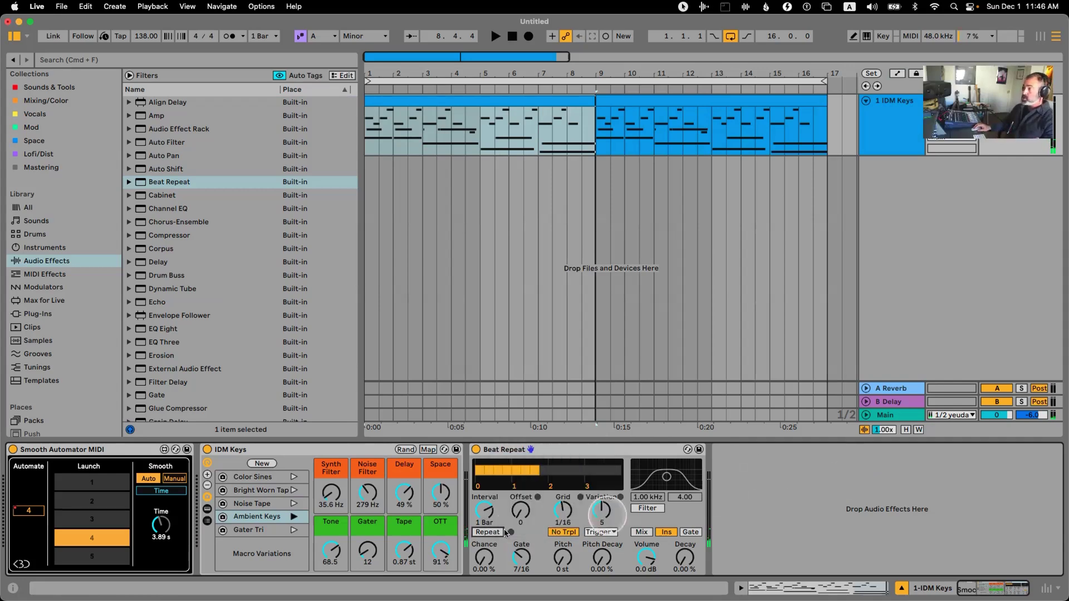
{"action": "left_click_drag", "start_coordinate": [1001, 81], "coordinate": [998, 189]}
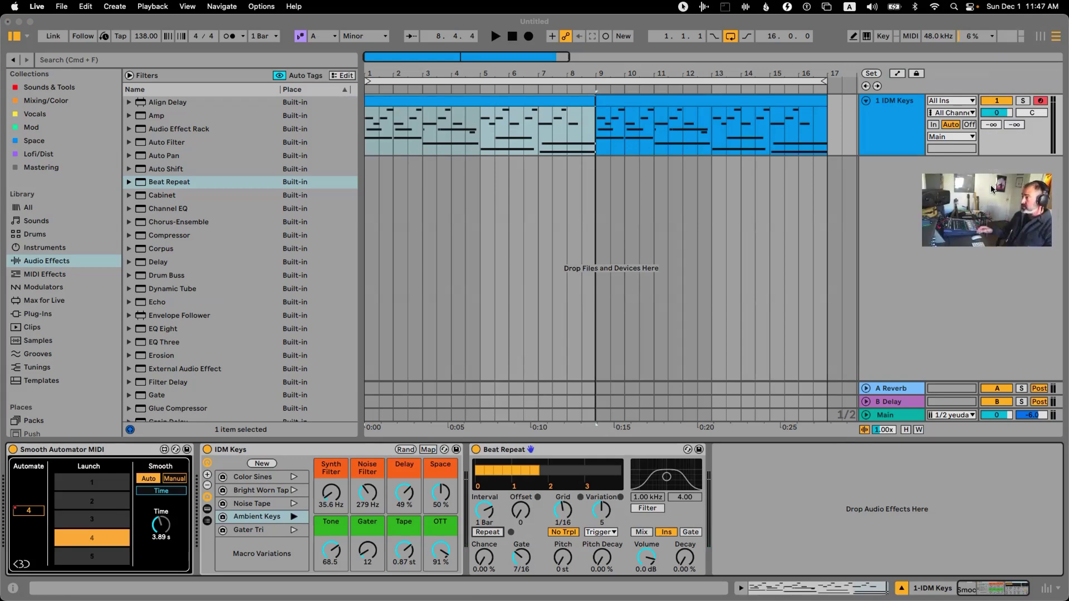
{"action": "left_click", "coordinate": [1040, 101]}
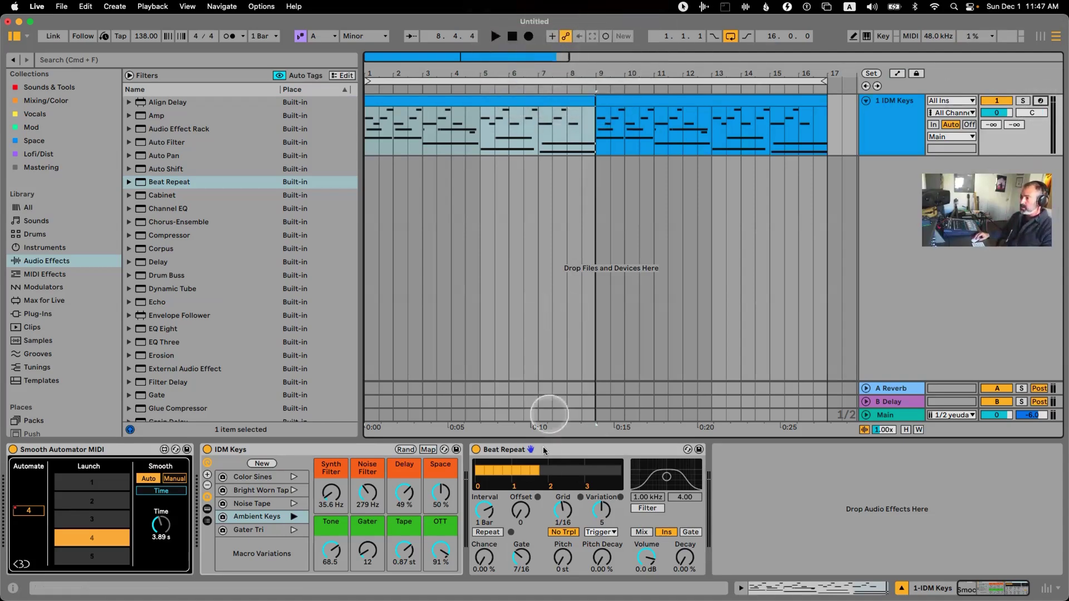
- Record automation while triggering macro variations and toggling Beat Repeat's Repeat, then stop
{"action": "left_click", "coordinate": [528, 36]}
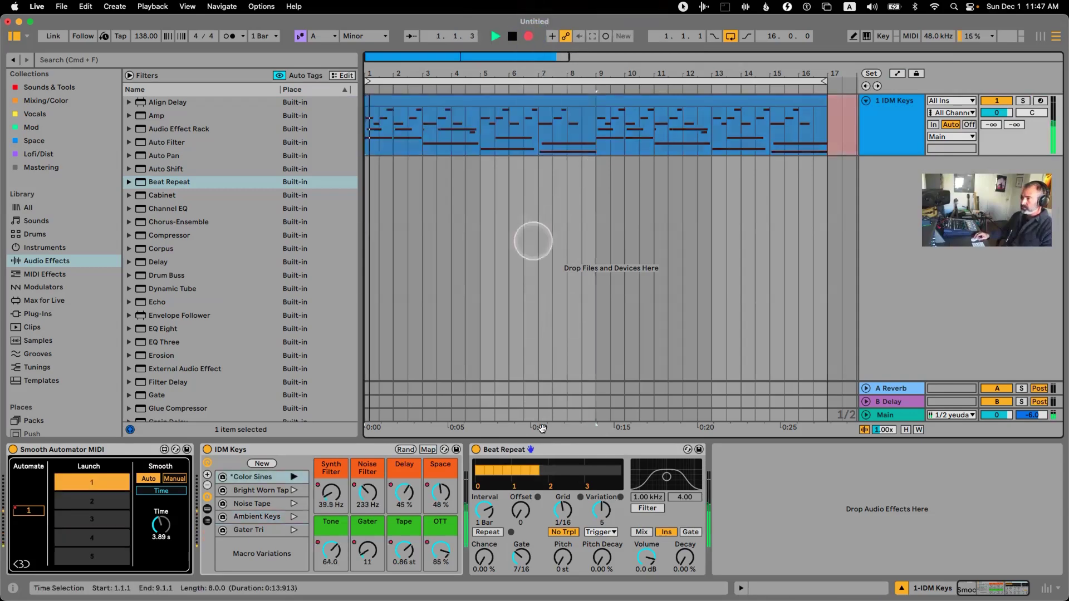
{"action": "left_click", "coordinate": [491, 534]}
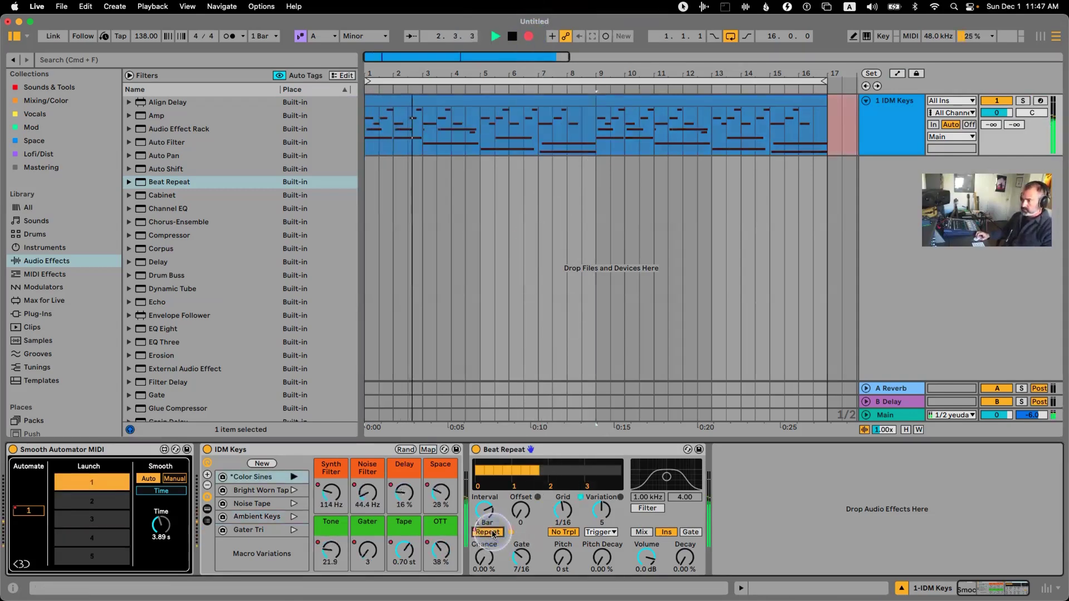
{"action": "key", "text": "a"}
{"action": "left_click", "coordinate": [493, 534]}
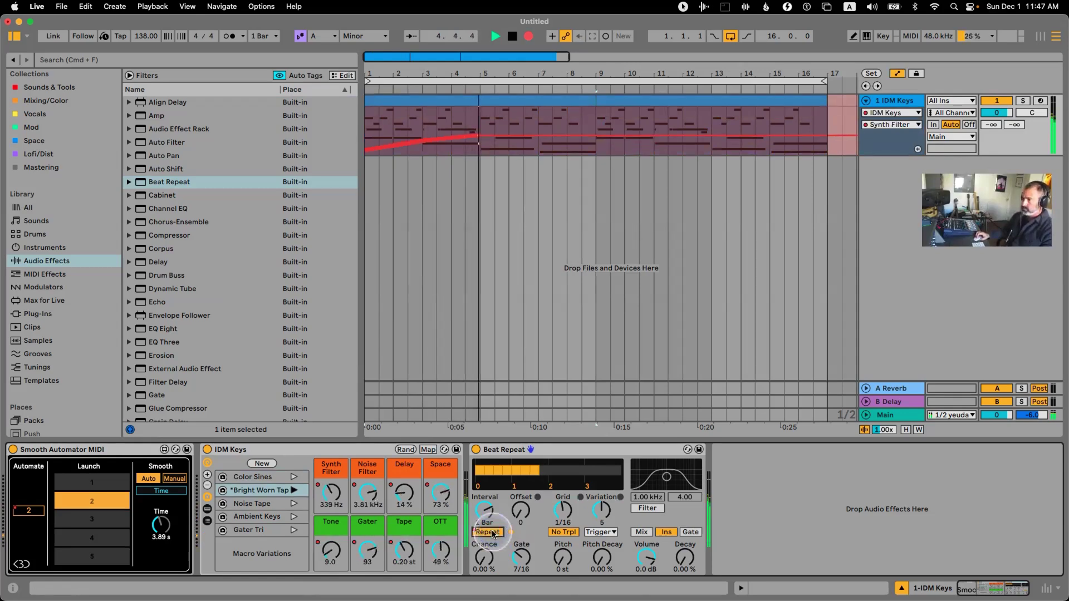
{"action": "left_click", "coordinate": [492, 533]}
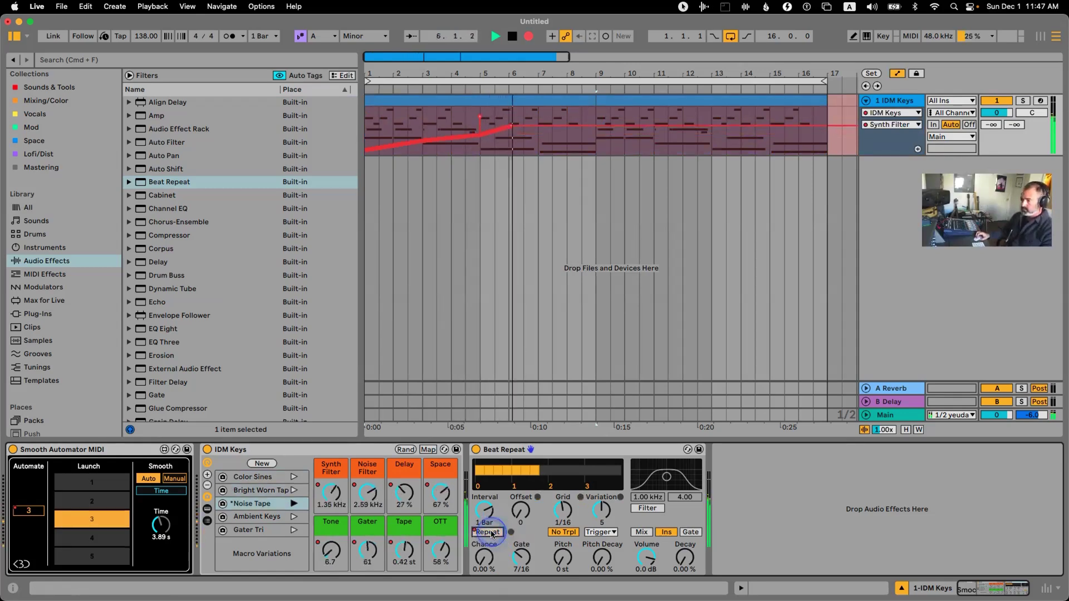
{"action": "left_click", "coordinate": [493, 533]}
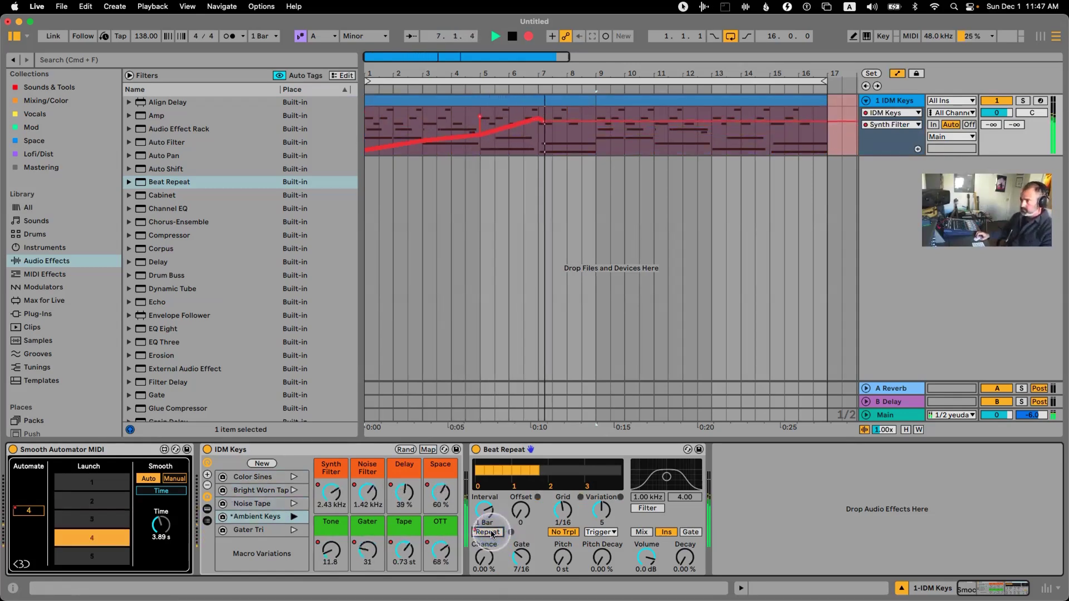
{"action": "left_click", "coordinate": [491, 533]}
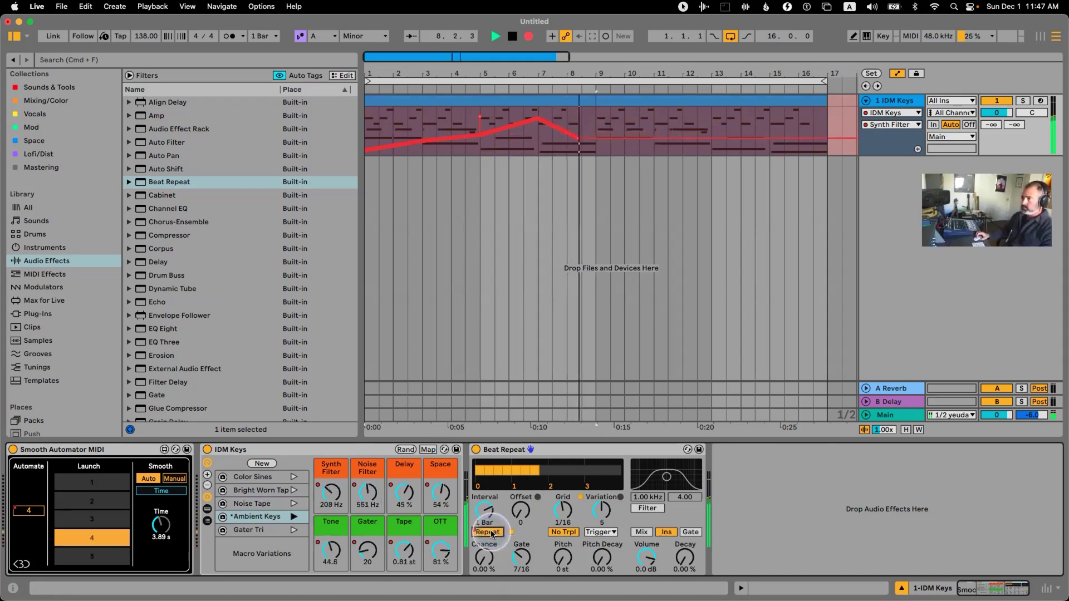
{"action": "left_click", "coordinate": [491, 533]}
{"action": "key", "text": "space"}
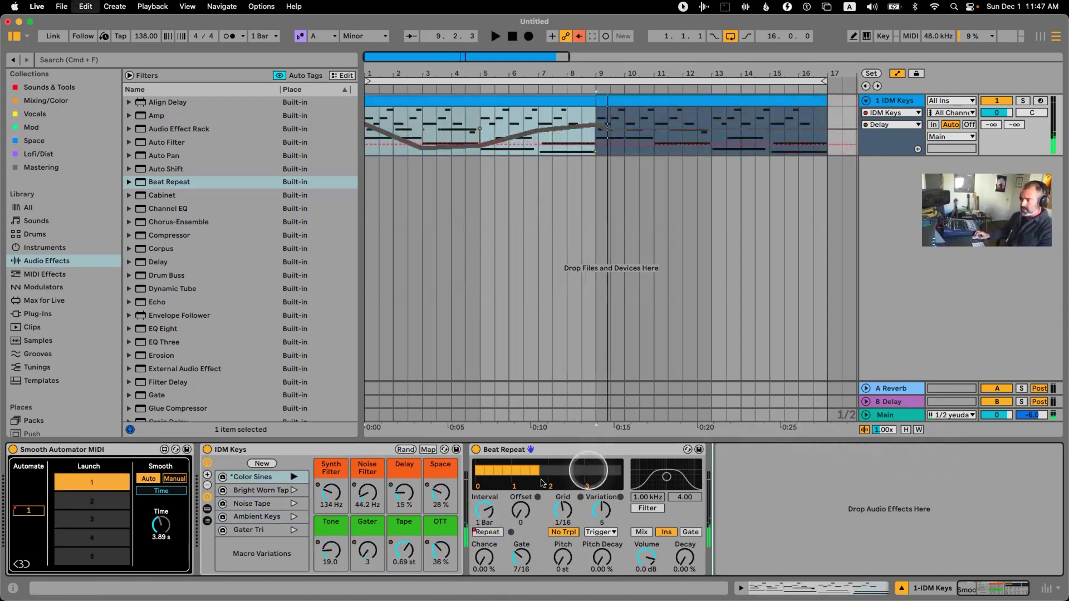
- Delete the automation on the Synth Filter, Noise Filter, Delay and Space macros
{"action": "right_click", "coordinate": [327, 497]}
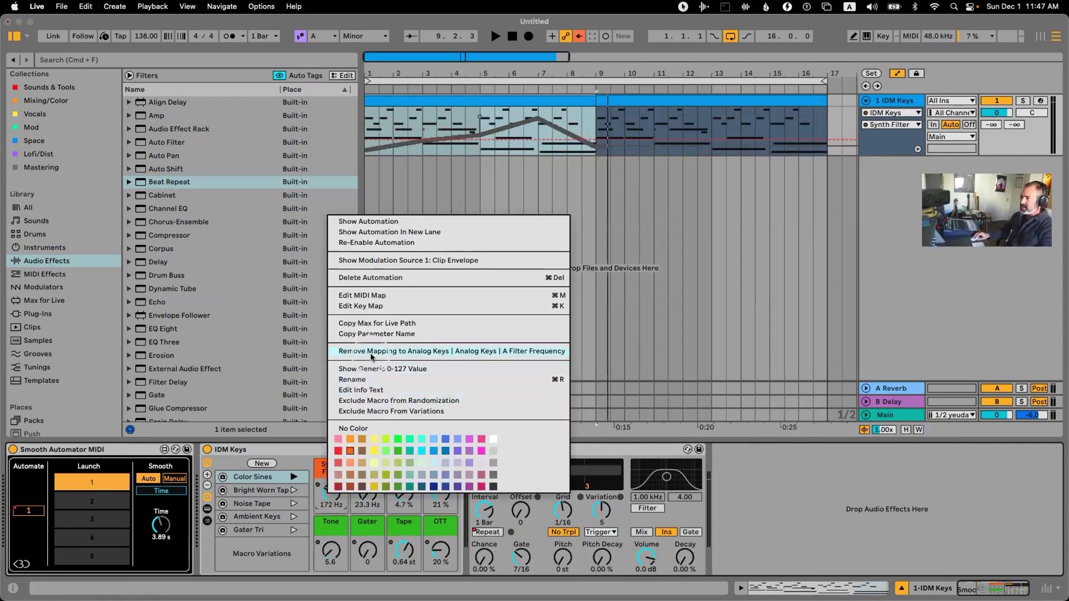
{"action": "left_click", "coordinate": [372, 279]}
{"action": "left_click", "coordinate": [371, 497]}
{"action": "key", "text": "super+Delete"}
{"action": "left_click", "coordinate": [403, 493]}
{"action": "key", "text": "super+Delete"}
{"action": "left_click", "coordinate": [433, 492]}
{"action": "key", "text": "super+Delete"}
- Clear the Tape, Gater and Tone macro automation and the Repeat switch automation
{"action": "left_click", "coordinate": [424, 560]}
{"action": "left_click", "coordinate": [397, 555]}
{"action": "left_click", "coordinate": [367, 550]}
{"action": "key", "text": "super+Delete"}
{"action": "left_click", "coordinate": [331, 548]}
{"action": "key", "text": "super+Delete"}
{"action": "right_click", "coordinate": [488, 533]}
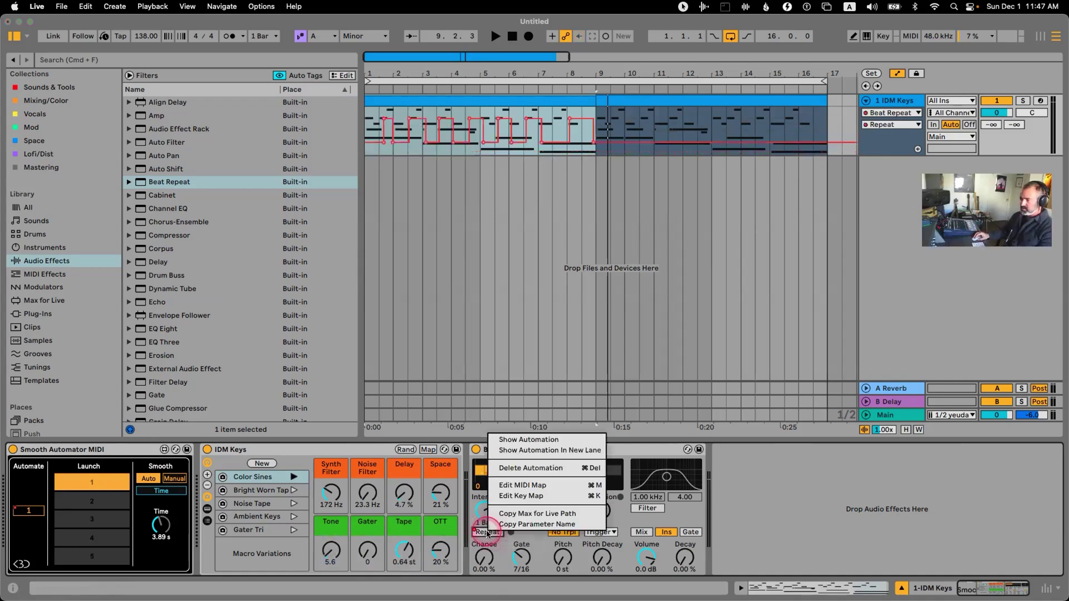
{"action": "left_click", "coordinate": [519, 468]}
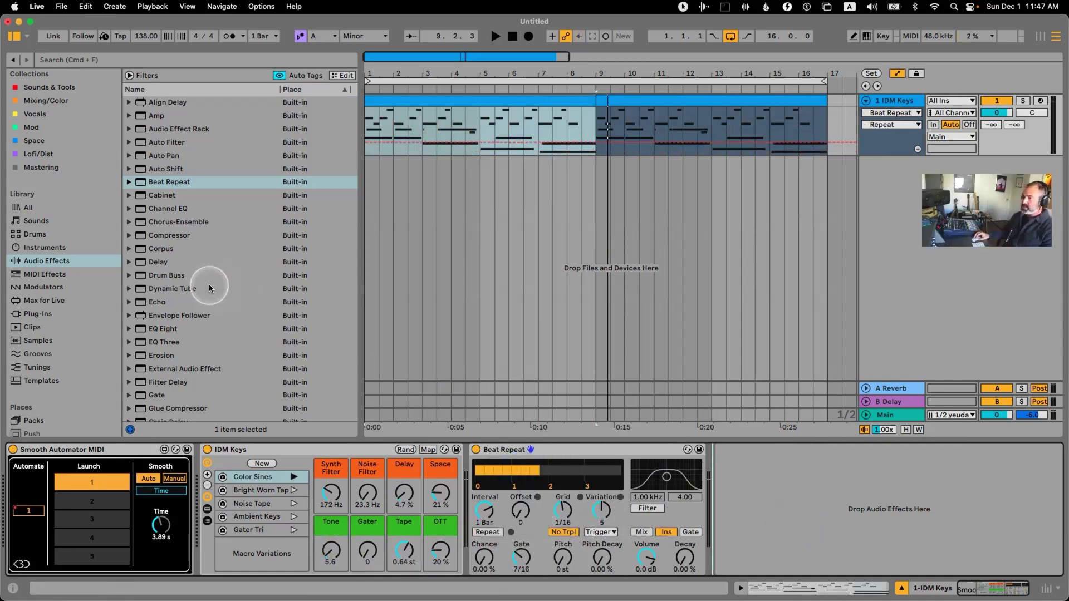
- Search 'lfo' in Max for Live, load LFO 3.1, then delete it from the chain
{"action": "left_click", "coordinate": [79, 301]}
{"action": "left_click", "coordinate": [121, 62]}
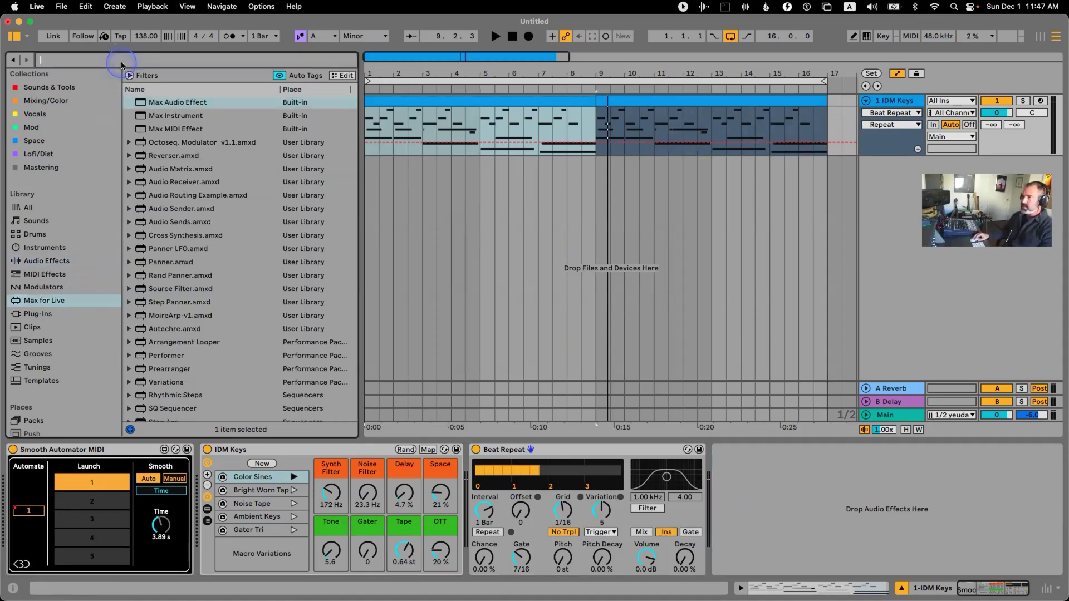
{"action": "type", "text": "lfo"}
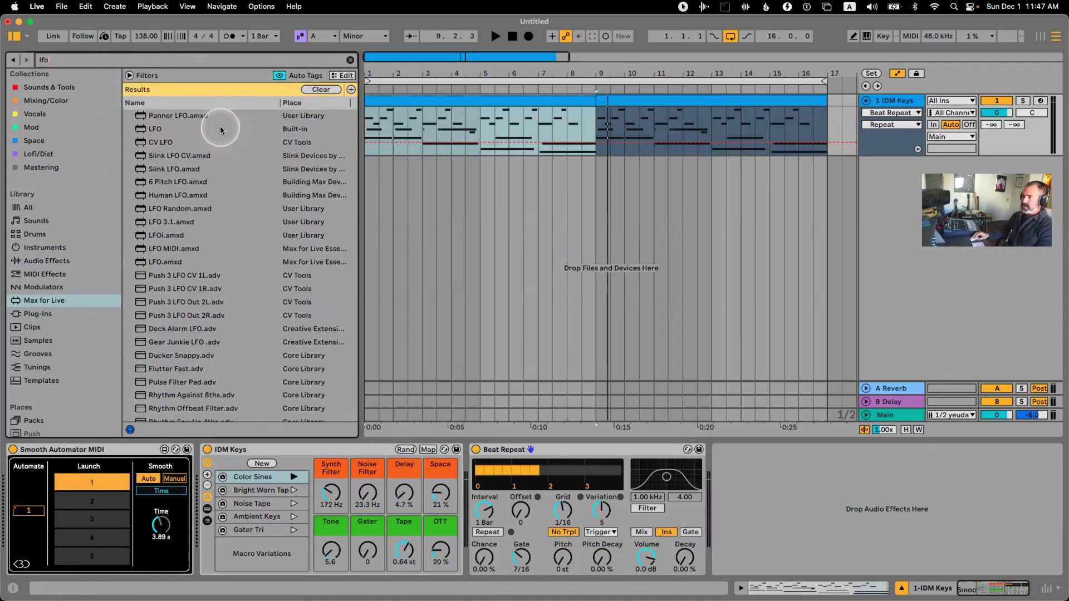
{"action": "double_click", "coordinate": [193, 222]}
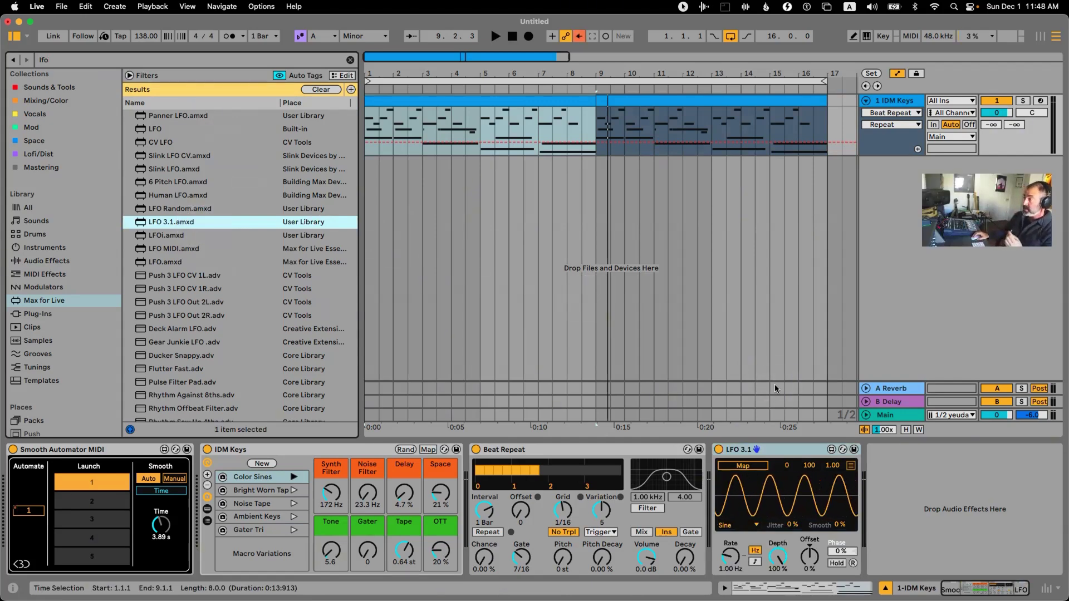
{"action": "left_click", "coordinate": [802, 403]}
{"action": "left_click", "coordinate": [777, 449]}
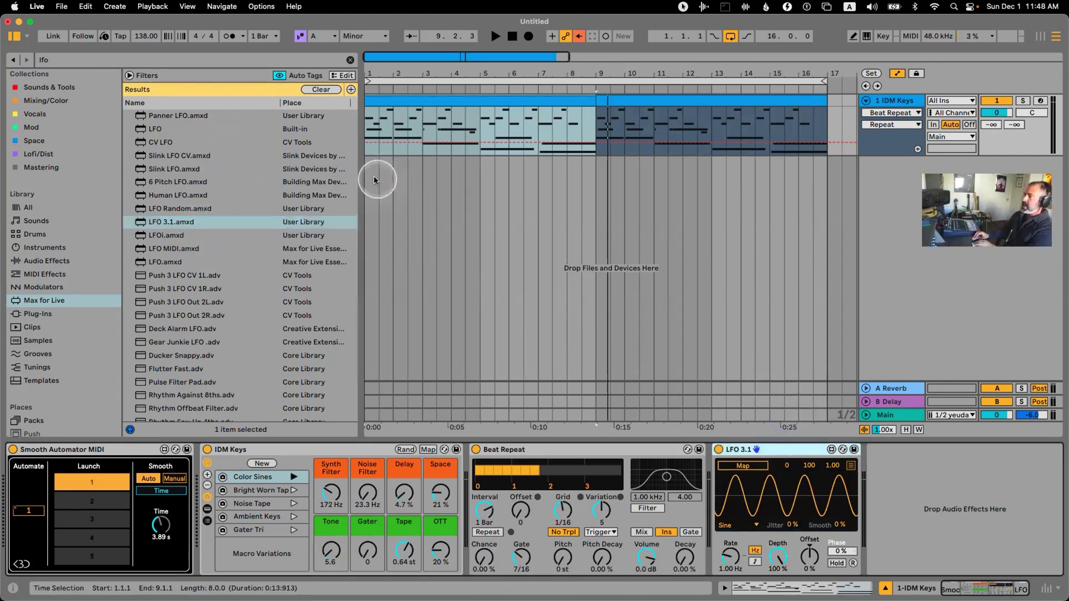
{"action": "key", "text": "Delete"}
- Load the built-in LFO from Modulators and set its waveform to Bin
{"action": "left_click", "coordinate": [322, 90]}
{"action": "left_click", "coordinate": [44, 287]}
{"action": "left_click", "coordinate": [159, 196]}
{"action": "double_click", "coordinate": [168, 196]}
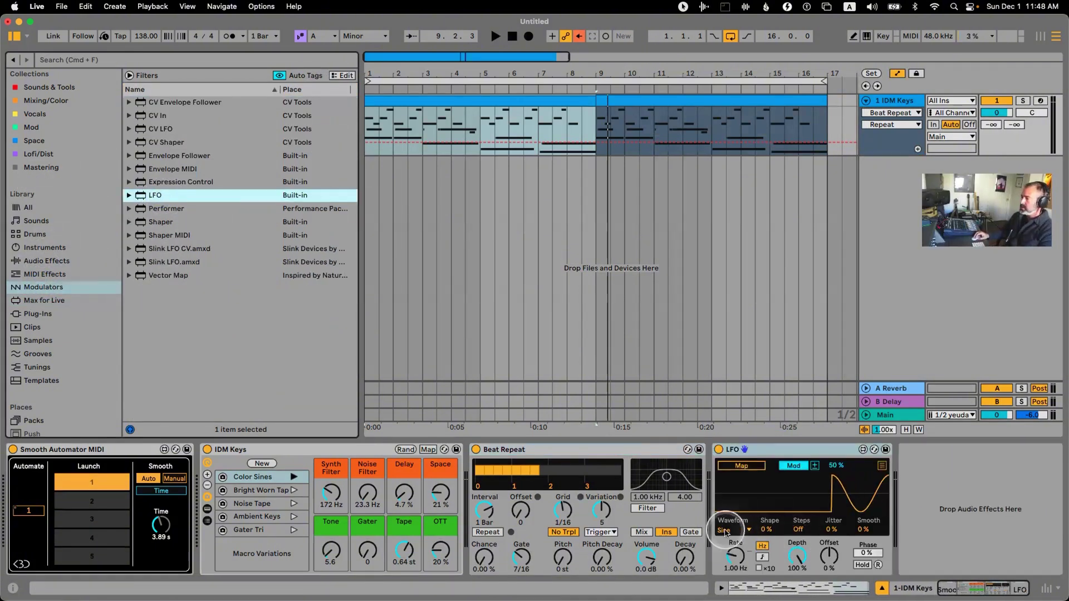
{"action": "left_click", "coordinate": [726, 531]}
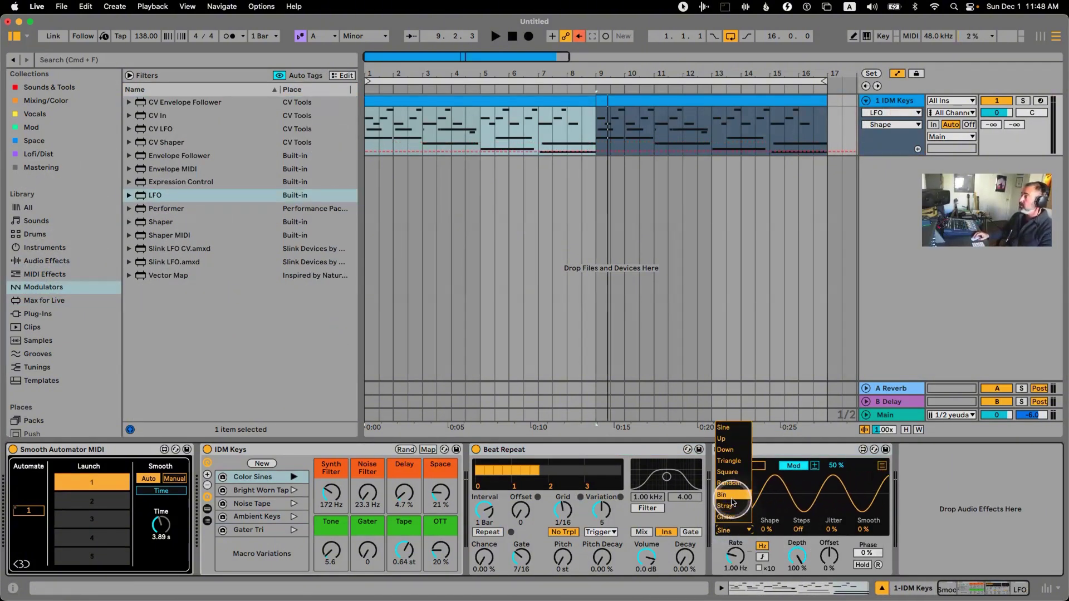
{"action": "left_click", "coordinate": [730, 496]}
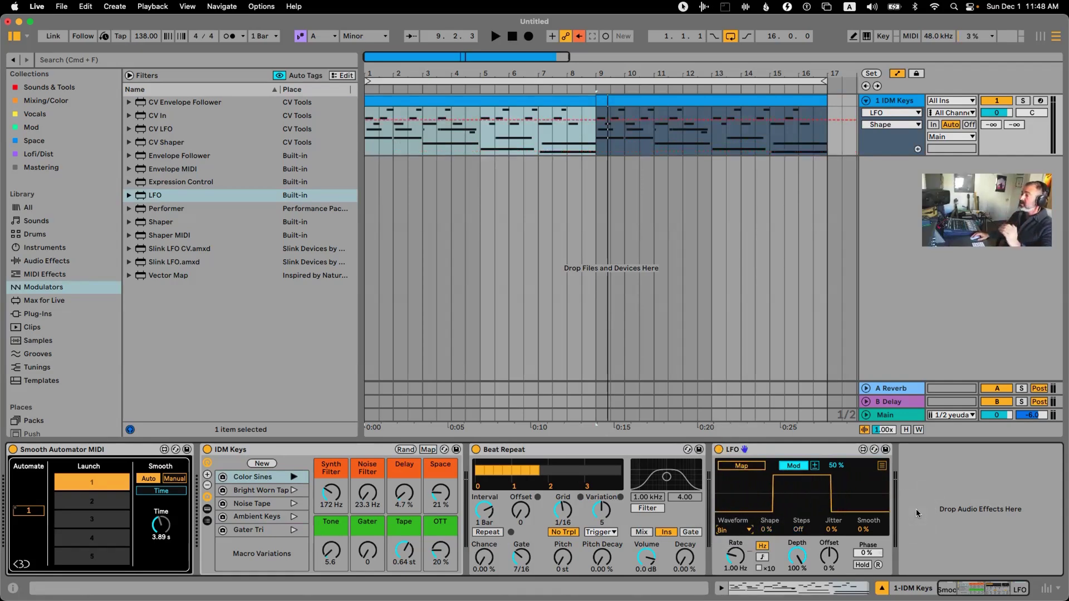
- Map the LFO in Remote mode to Beat Repeat's Repeat, audition it, then delete the LFO
{"action": "left_click", "coordinate": [793, 465]}
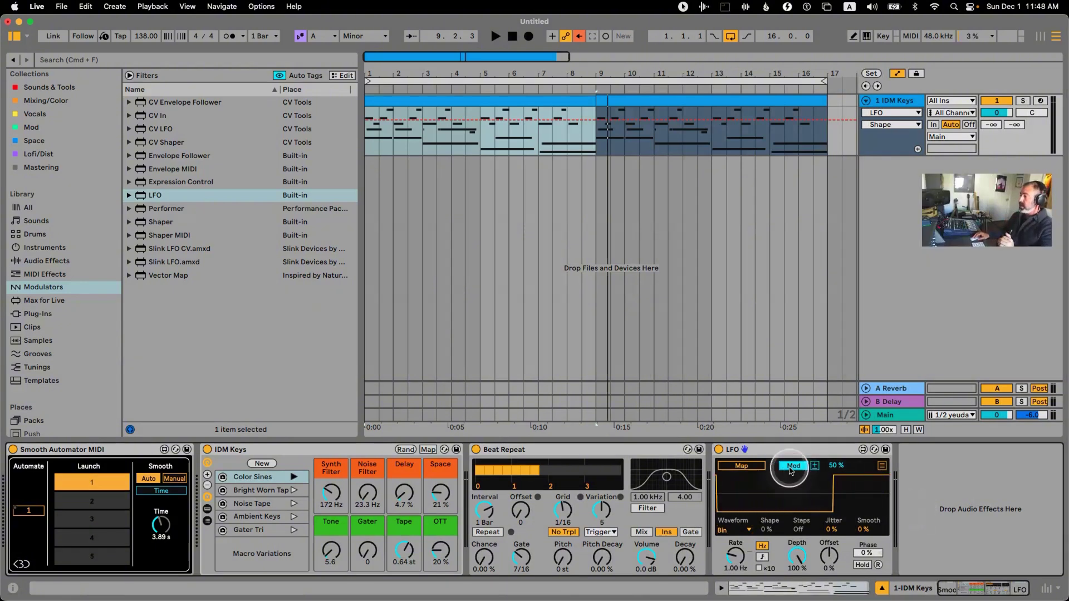
{"action": "left_click", "coordinate": [487, 532]}
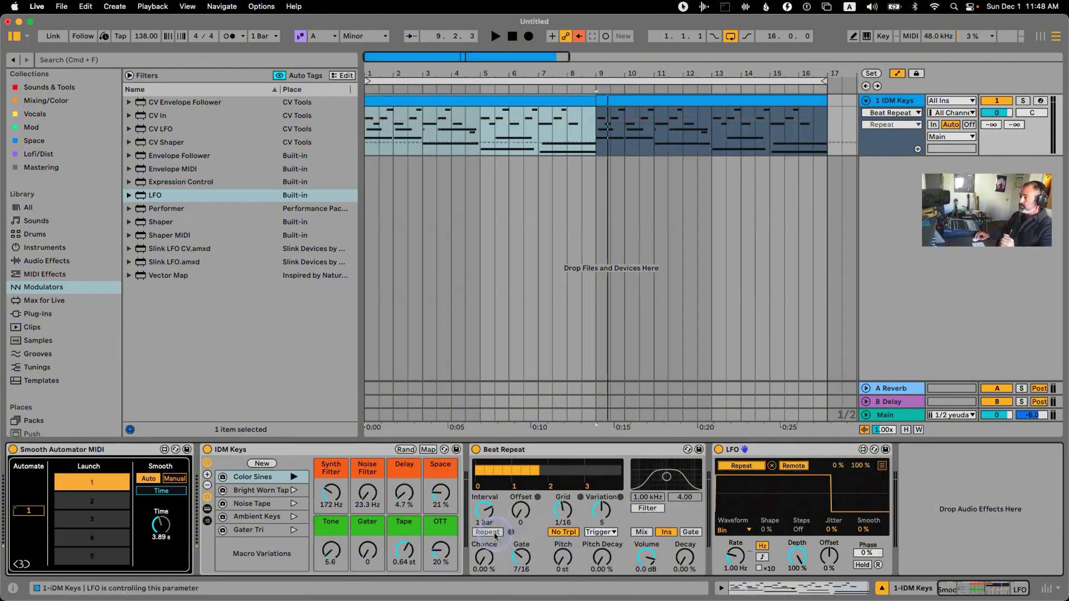
{"action": "key", "text": "space"}
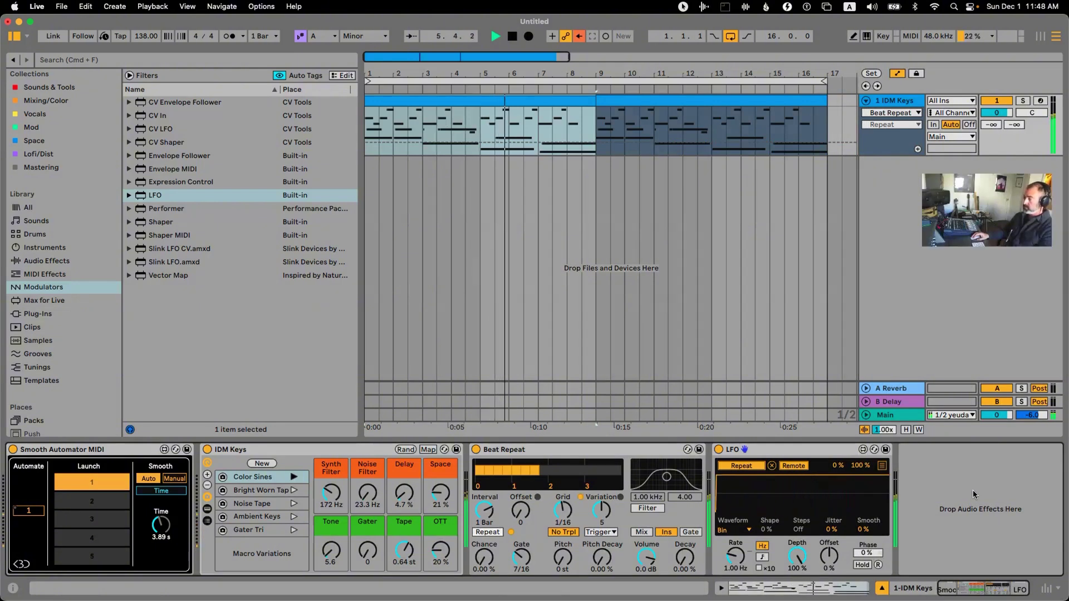
{"action": "key", "text": "space"}
{"action": "left_click", "coordinate": [824, 449]}
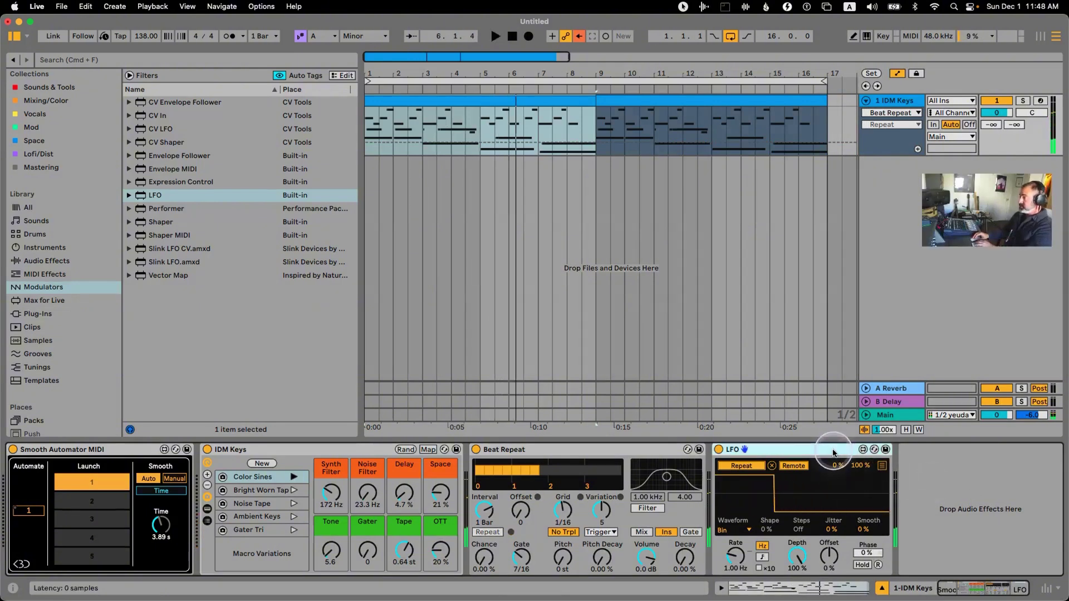
{"action": "key", "text": "Delete"}
- Load LFO 3.1 from Max for Live and set its shape to Bin at 15%
{"action": "left_click", "coordinate": [65, 302]}
{"action": "left_click", "coordinate": [101, 60]}
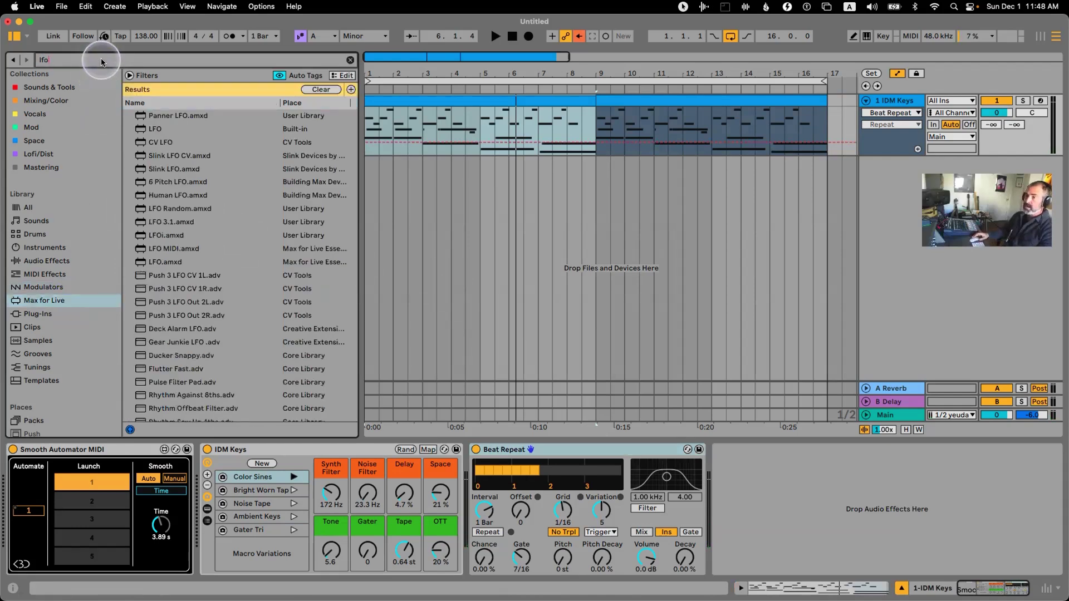
{"action": "double_click", "coordinate": [184, 222]}
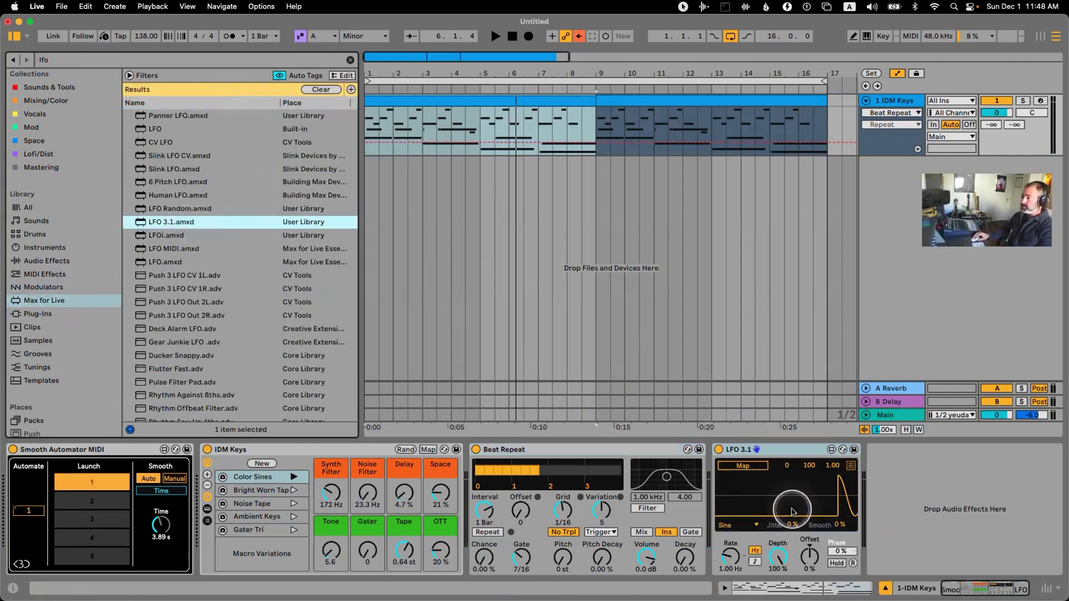
{"action": "left_click_drag", "start_coordinate": [757, 525], "coordinate": [729, 516]}
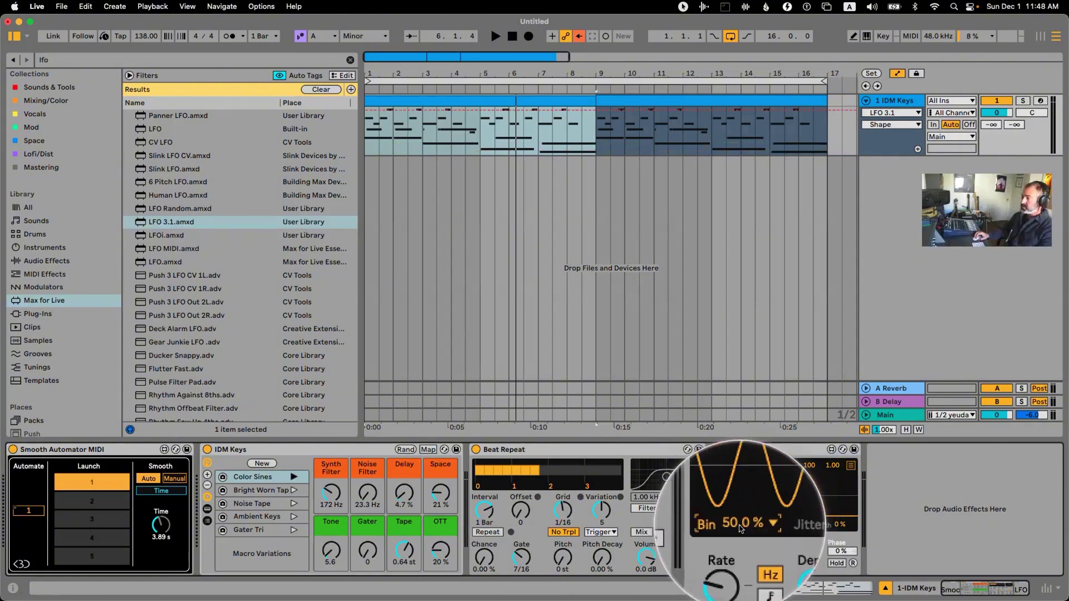
{"action": "left_click", "coordinate": [743, 526]}
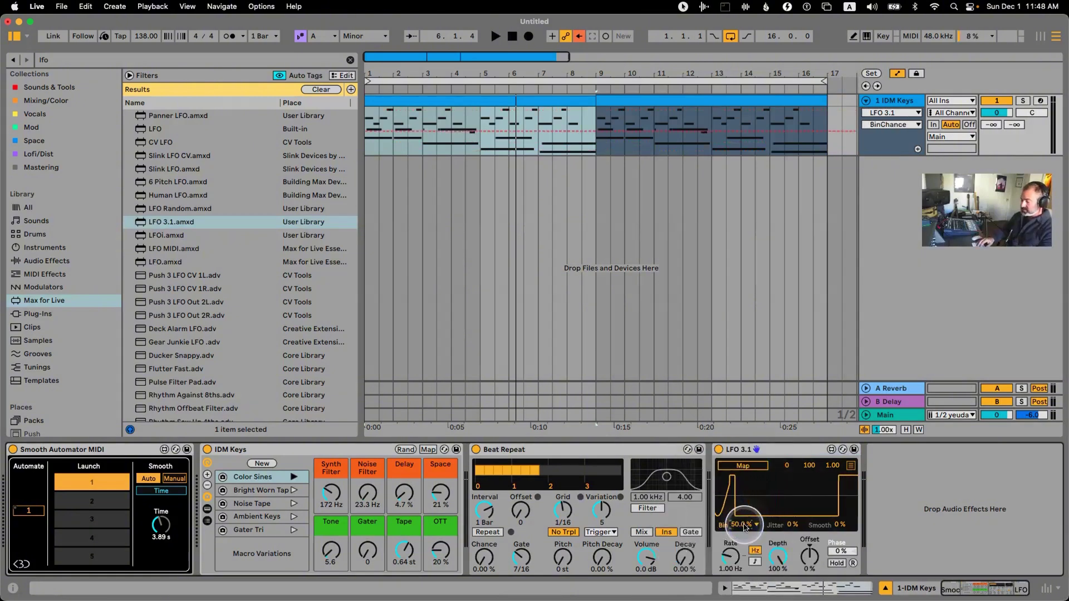
- Sync the LFO 3.1 rate to 1/4 and map it to Beat Repeat's Repeat during playback
{"action": "left_click", "coordinate": [755, 561]}
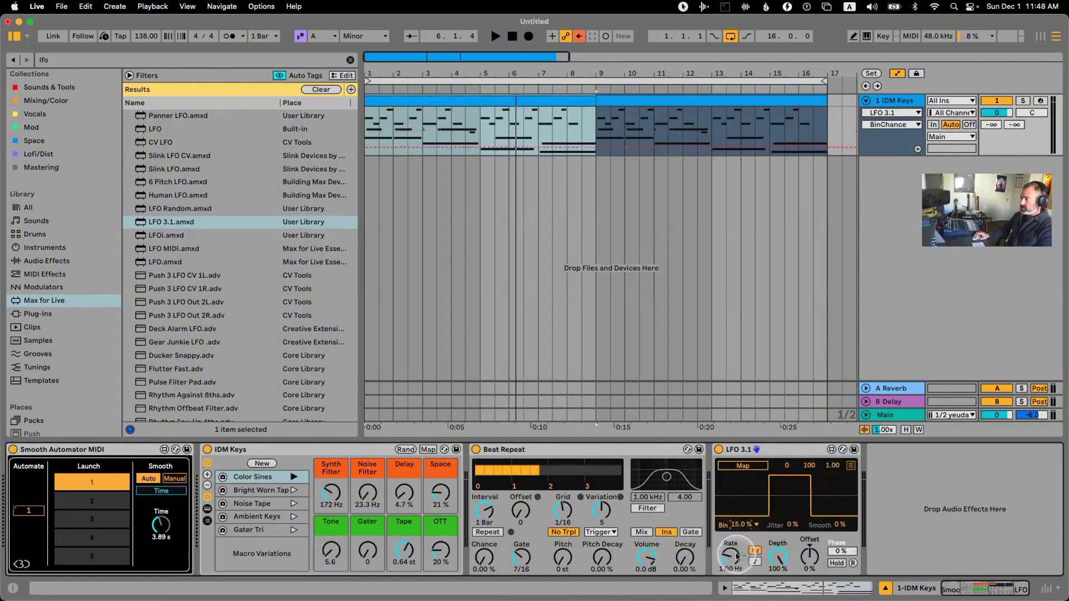
{"action": "left_click", "coordinate": [729, 559]}
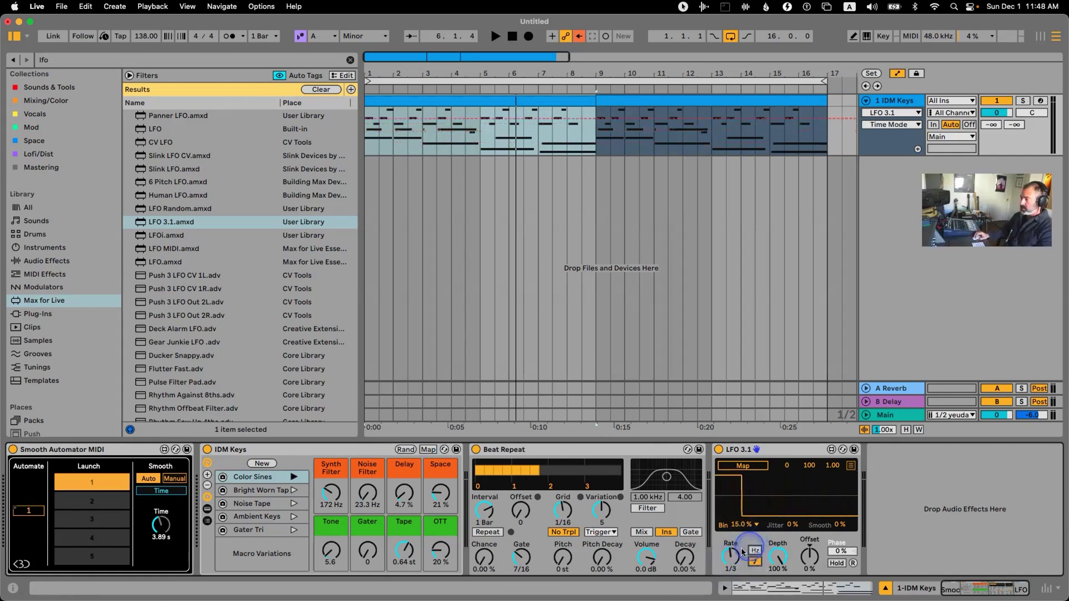
{"action": "left_click", "coordinate": [755, 562]}
{"action": "left_click", "coordinate": [753, 563]}
{"action": "left_click_drag", "start_coordinate": [731, 558], "coordinate": [731, 555]}
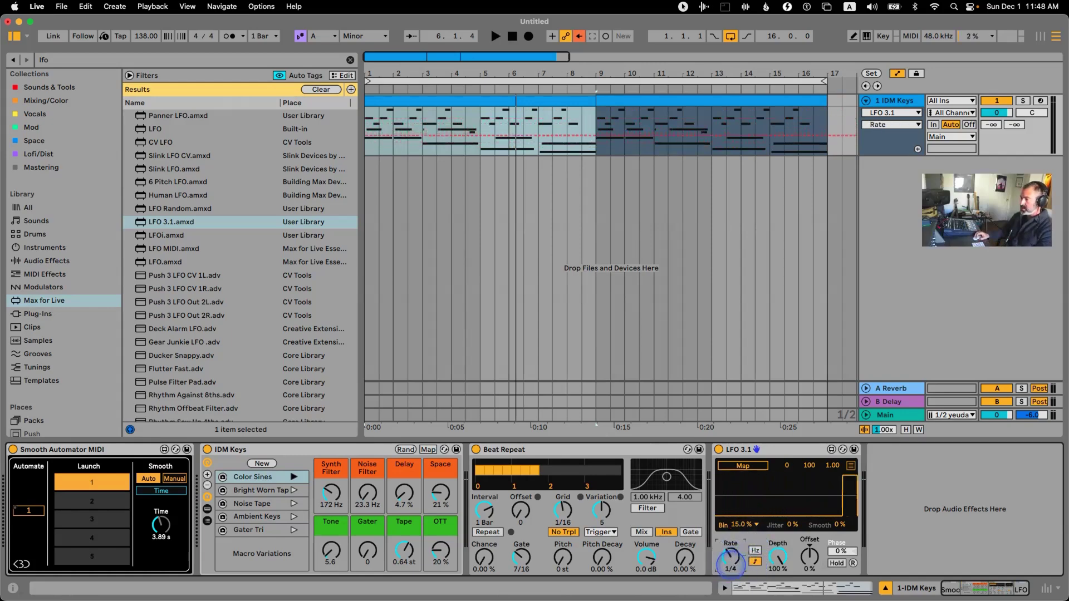
{"action": "left_click", "coordinate": [746, 467]}
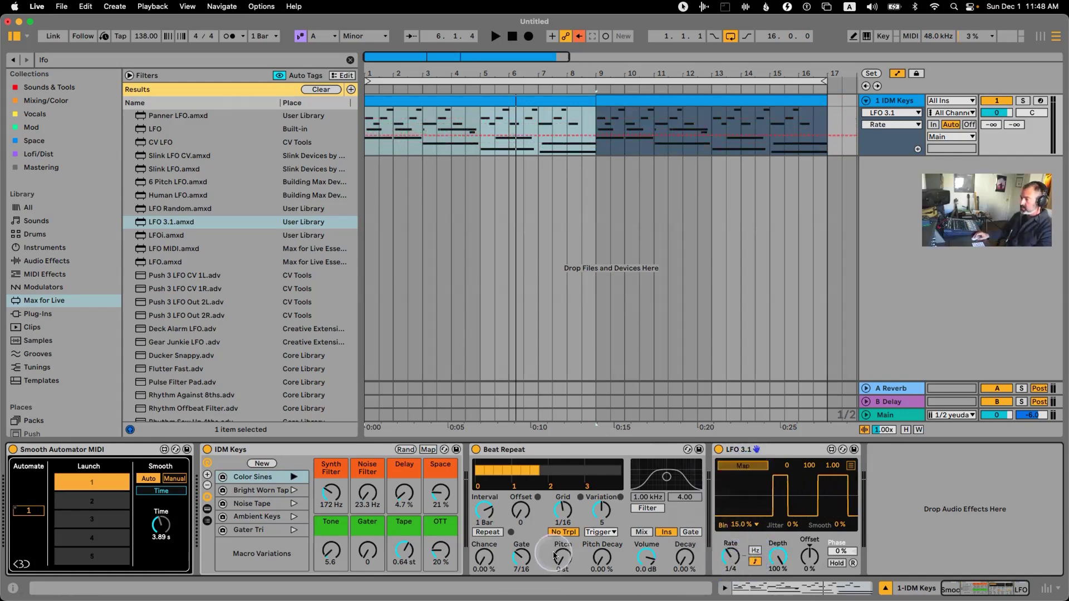
{"action": "key", "text": "space"}
- Raise Beat Repeat's Variation to 8 and review LFO 3.1's Repeat mapping and 1/4 rate
{"action": "left_click", "coordinate": [905, 498]}
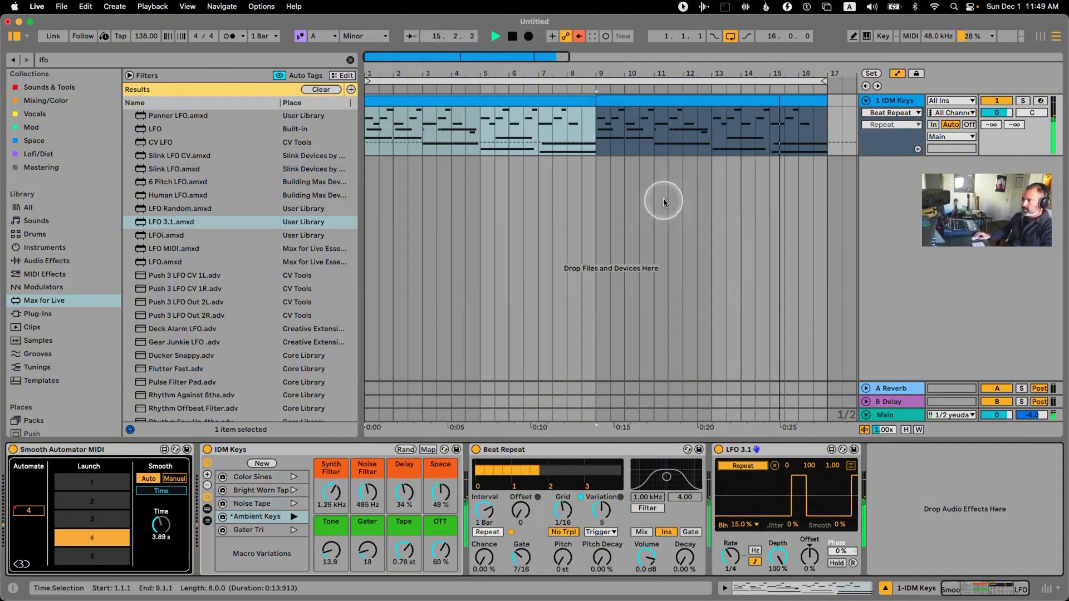
{"action": "left_click_drag", "start_coordinate": [602, 510], "coordinate": [602, 499]}
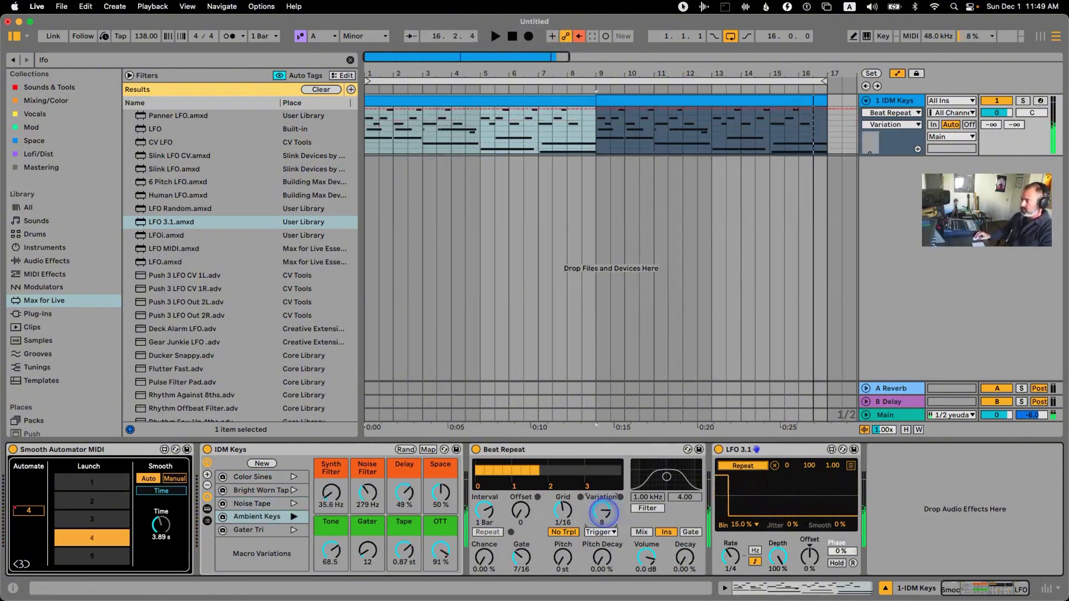
{"action": "left_click", "coordinate": [757, 451]}
{"action": "left_click", "coordinate": [740, 542]}
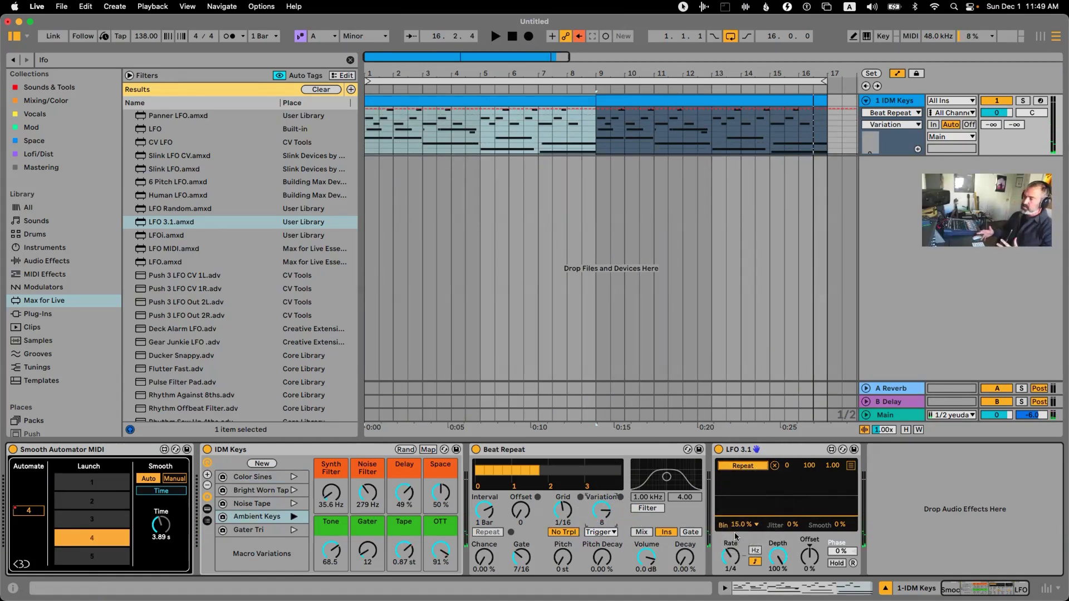
{"action": "left_click", "coordinate": [359, 206]}
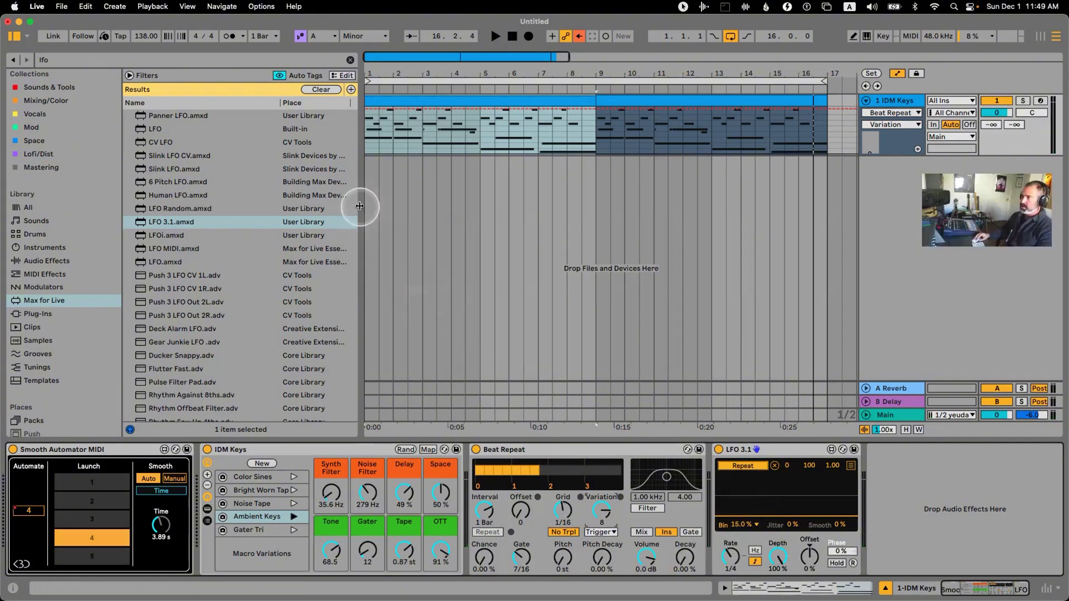
- Clear the 'lfo' browser search so everything is listed again
{"action": "left_click", "coordinate": [322, 89]}
{"action": "left_click", "coordinate": [690, 250]}
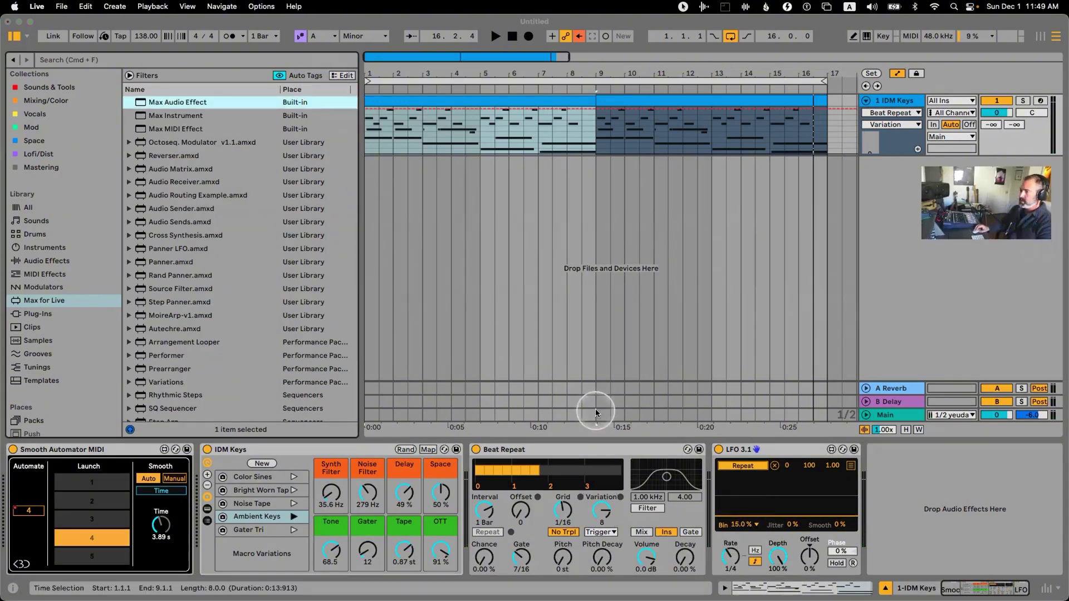
{"action": "left_click", "coordinate": [425, 366]}
{"action": "left_click", "coordinate": [301, 298]}
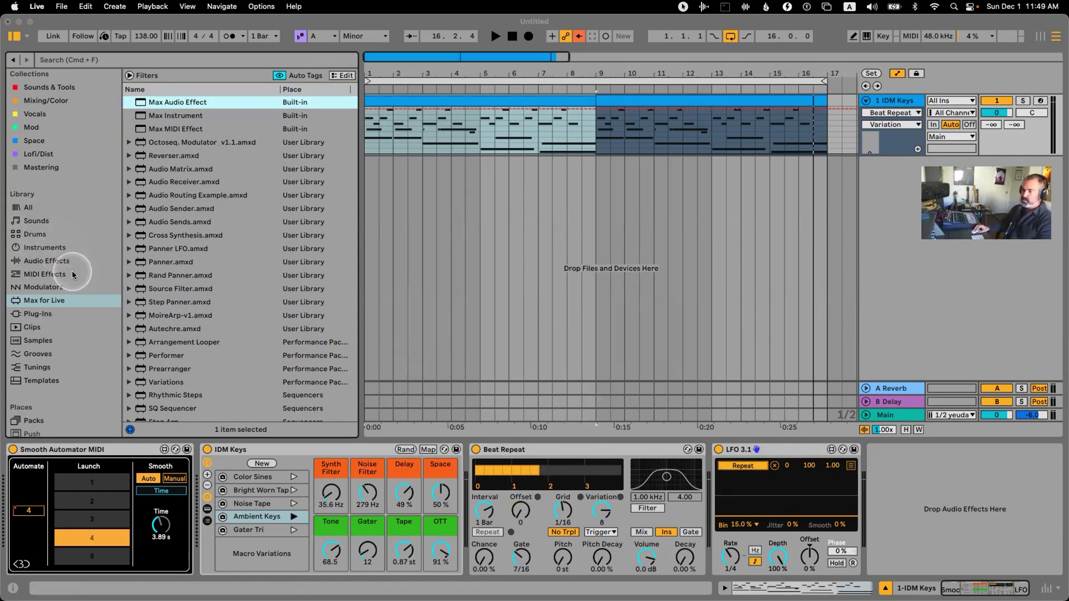
{"action": "scroll", "coordinate": [69, 269], "scroll_direction": "down", "scroll_amount": 5}
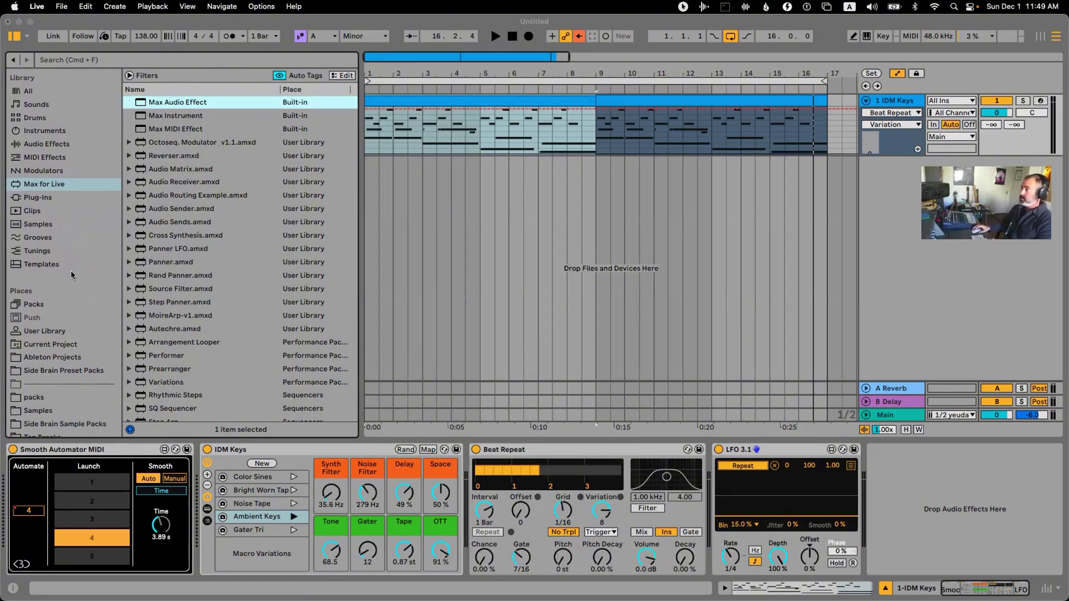
{"action": "left_click", "coordinate": [58, 210]}
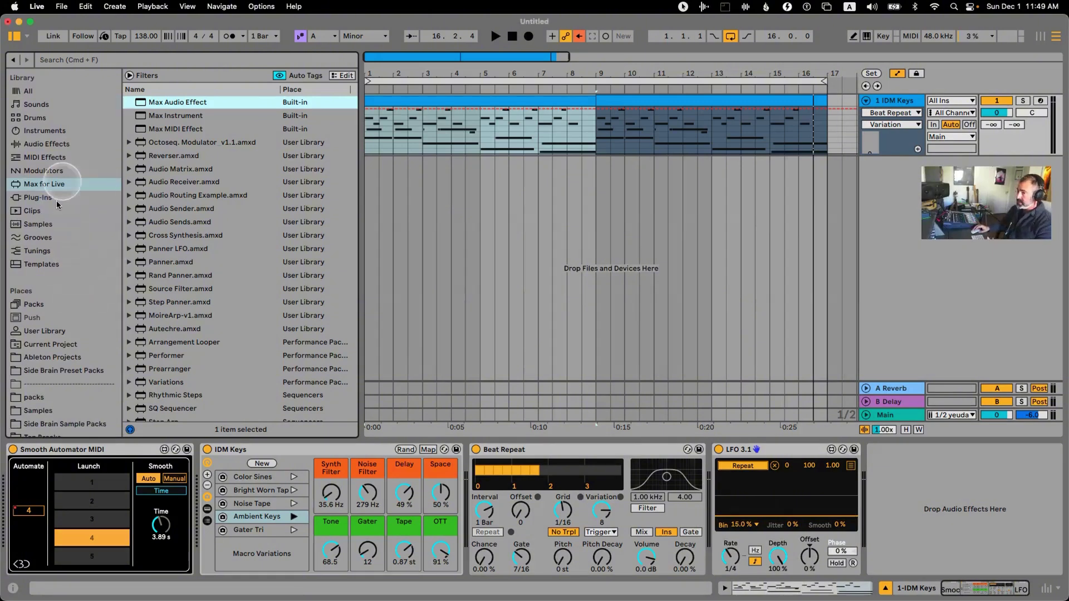
- Browse Packs, collapse Glitch and Wash, and widen the browser so long pack names fit
{"action": "left_click", "coordinate": [35, 306]}
{"action": "left_click", "coordinate": [131, 220]}
{"action": "scroll", "coordinate": [210, 203], "scroll_direction": "down", "scroll_amount": 15}
{"action": "scroll", "coordinate": [211, 204], "scroll_direction": "down", "scroll_amount": 1}
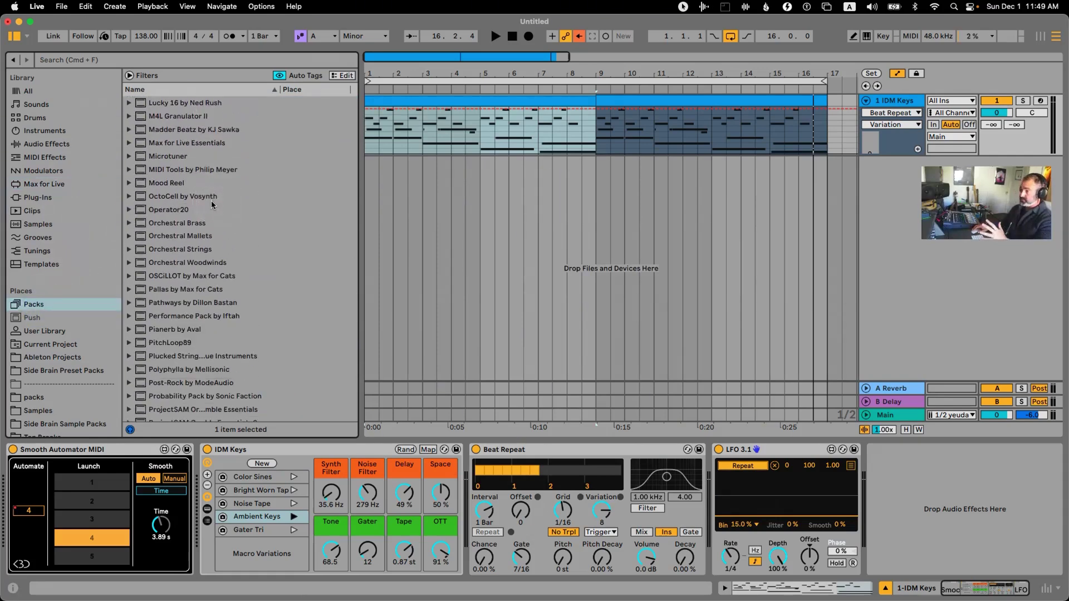
{"action": "scroll", "coordinate": [212, 204], "scroll_direction": "down", "scroll_amount": 5}
{"action": "left_click", "coordinate": [266, 227]}
{"action": "scroll", "coordinate": [261, 236], "scroll_direction": "down", "scroll_amount": 5}
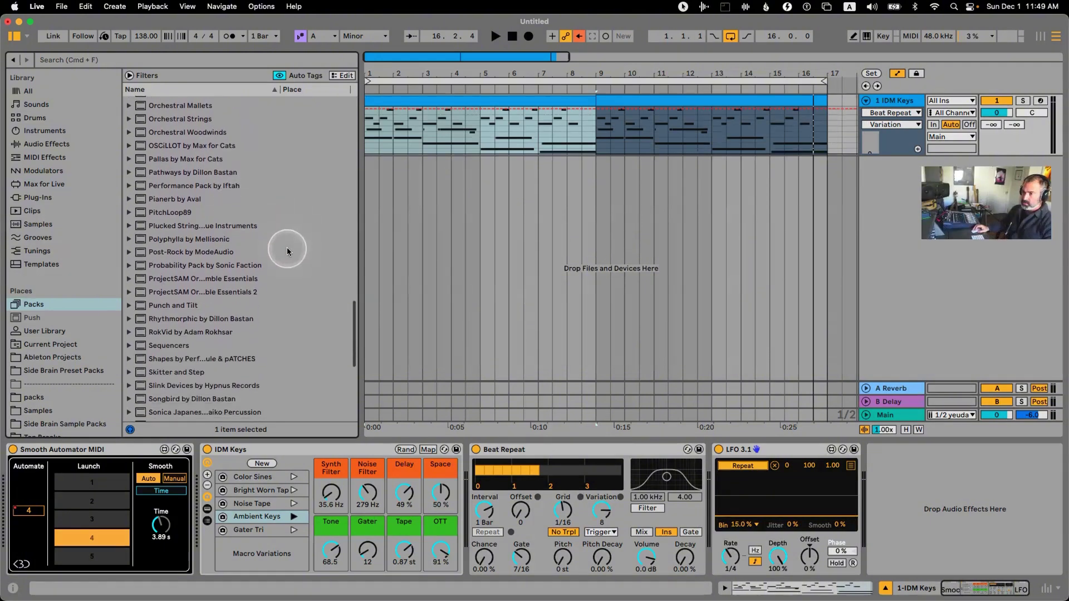
{"action": "left_click", "coordinate": [361, 242]}
{"action": "left_click_drag", "start_coordinate": [359, 242], "coordinate": [457, 245]}
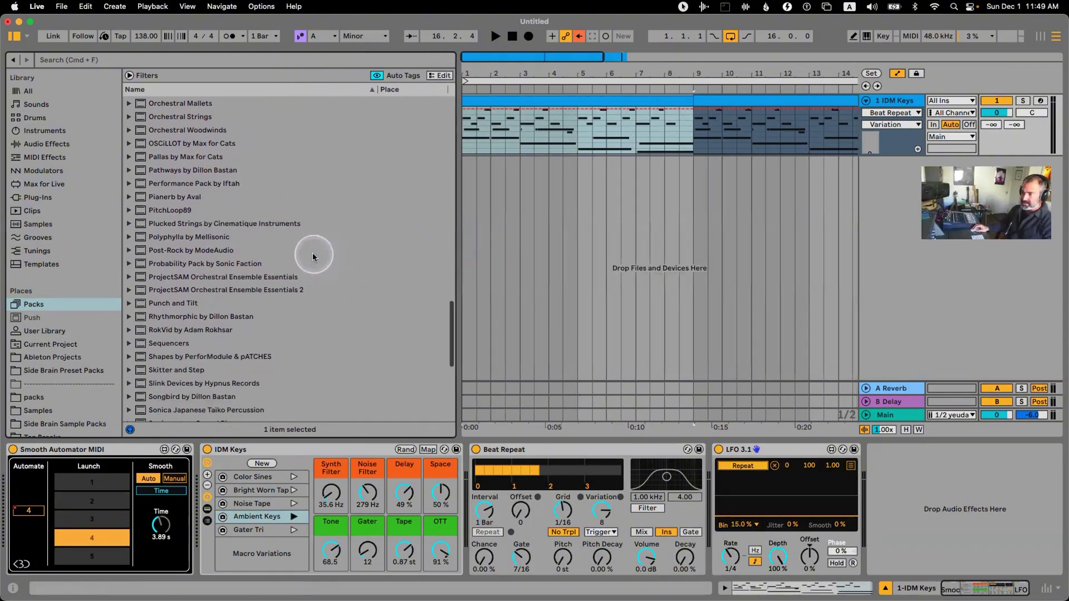
{"action": "scroll", "coordinate": [266, 313], "scroll_direction": "down", "scroll_amount": 8}
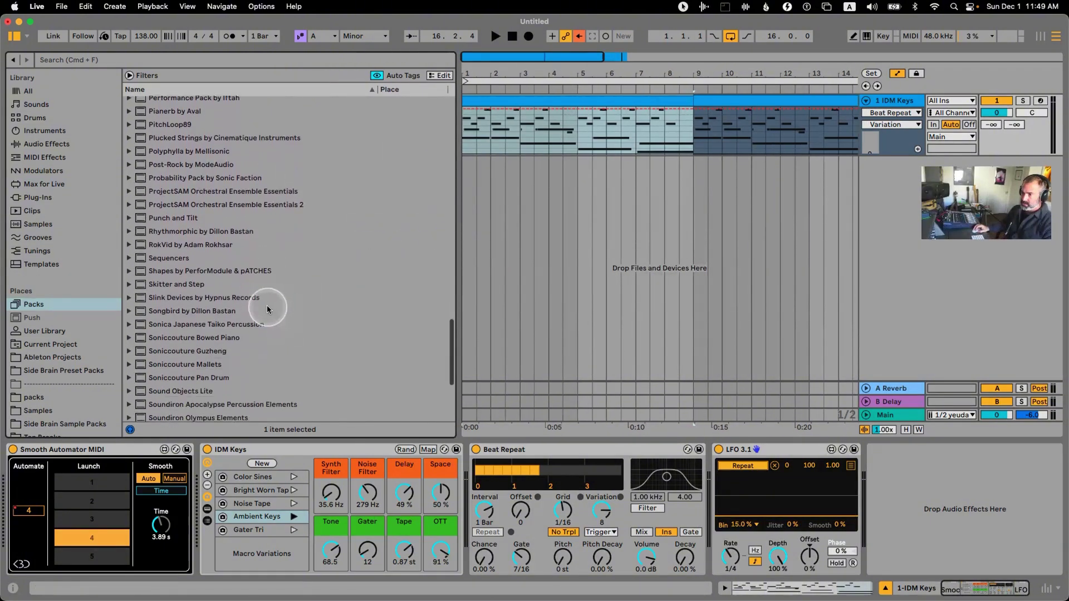
{"action": "scroll", "coordinate": [241, 289], "scroll_direction": "down", "scroll_amount": 6}
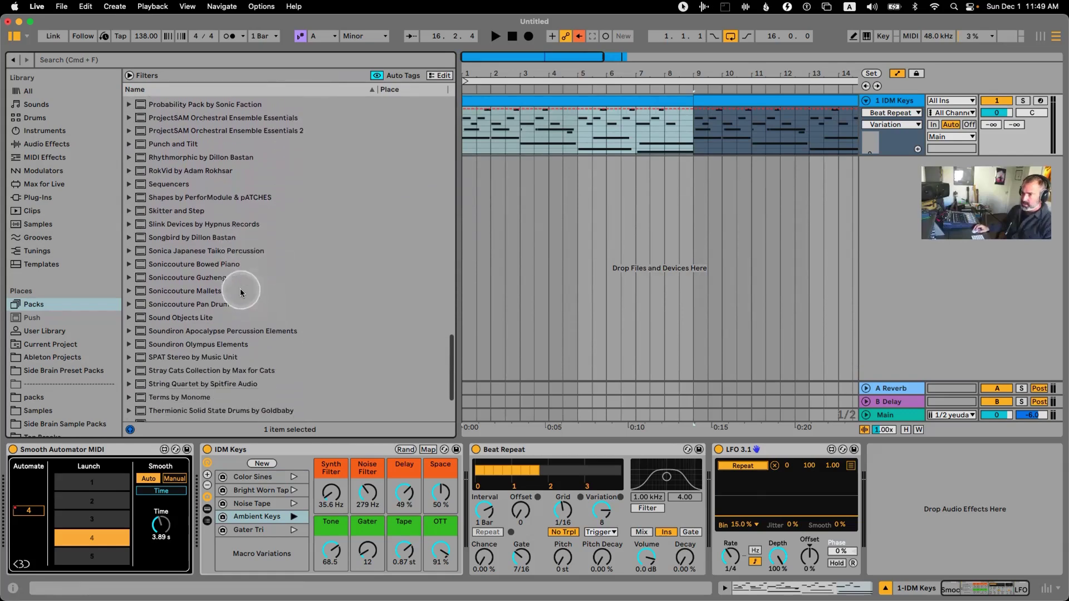
- Open the Audio Effects folder of the Stray Cats Collection by Max for Cats pack
{"action": "left_click", "coordinate": [212, 336]}
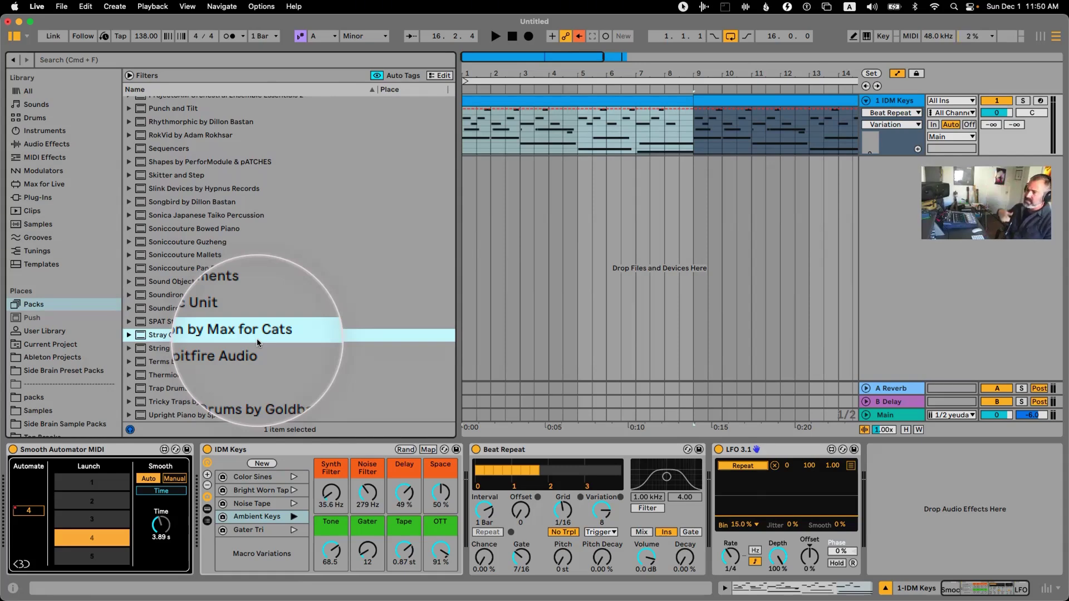
{"action": "left_click", "coordinate": [129, 335]}
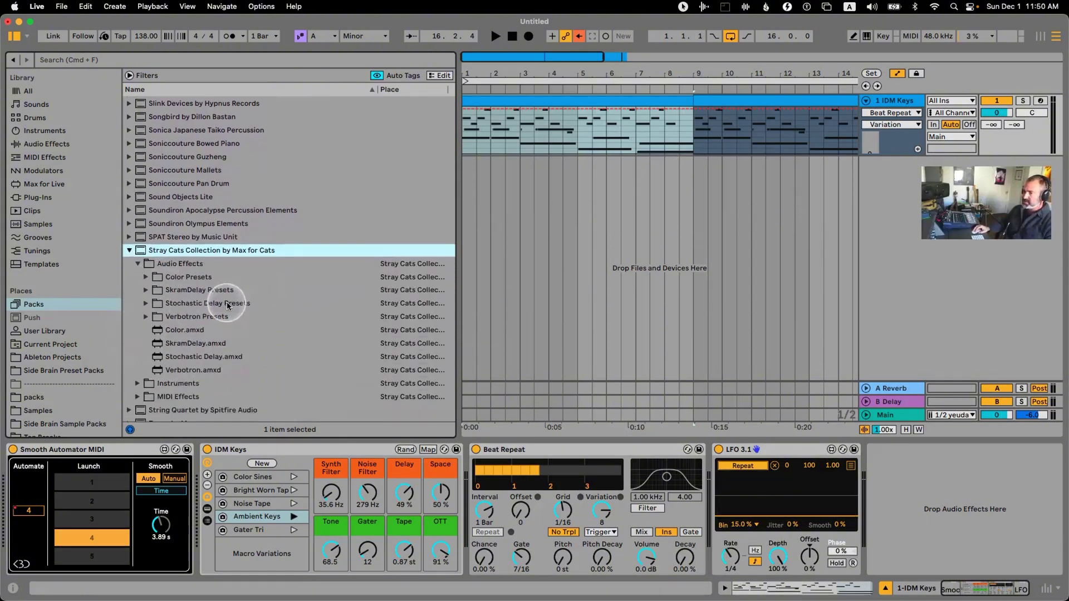
{"action": "left_click", "coordinate": [136, 396]}
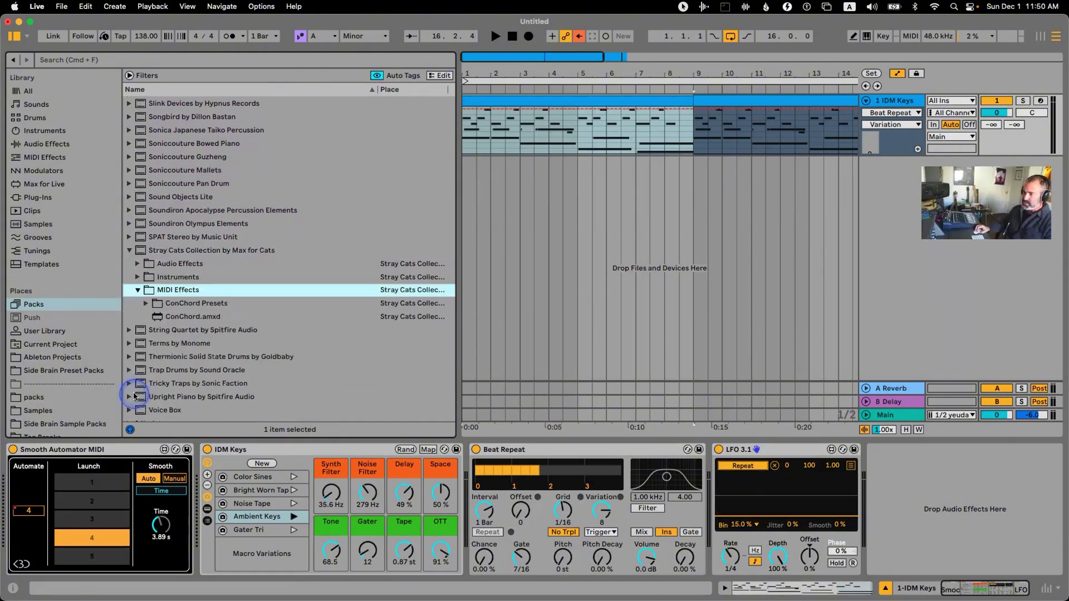
{"action": "left_click", "coordinate": [138, 277]}
{"action": "left_click", "coordinate": [139, 266]}
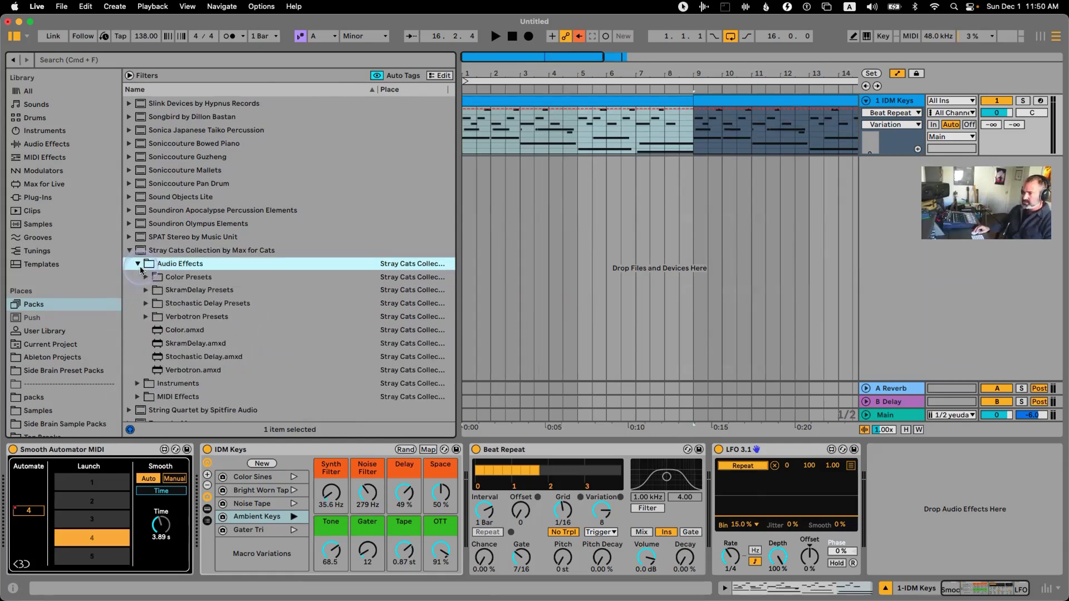
- Load Color after LFO 3.1 and tune its vinyl level and Rate 1 during playback
{"action": "double_click", "coordinate": [194, 331]}
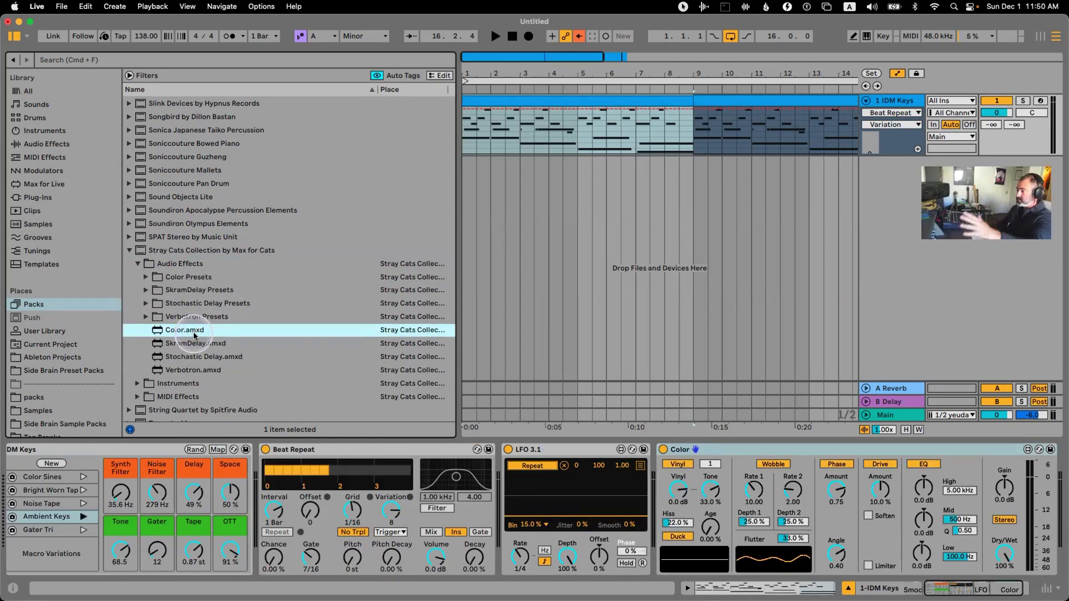
{"action": "left_click", "coordinate": [757, 446]}
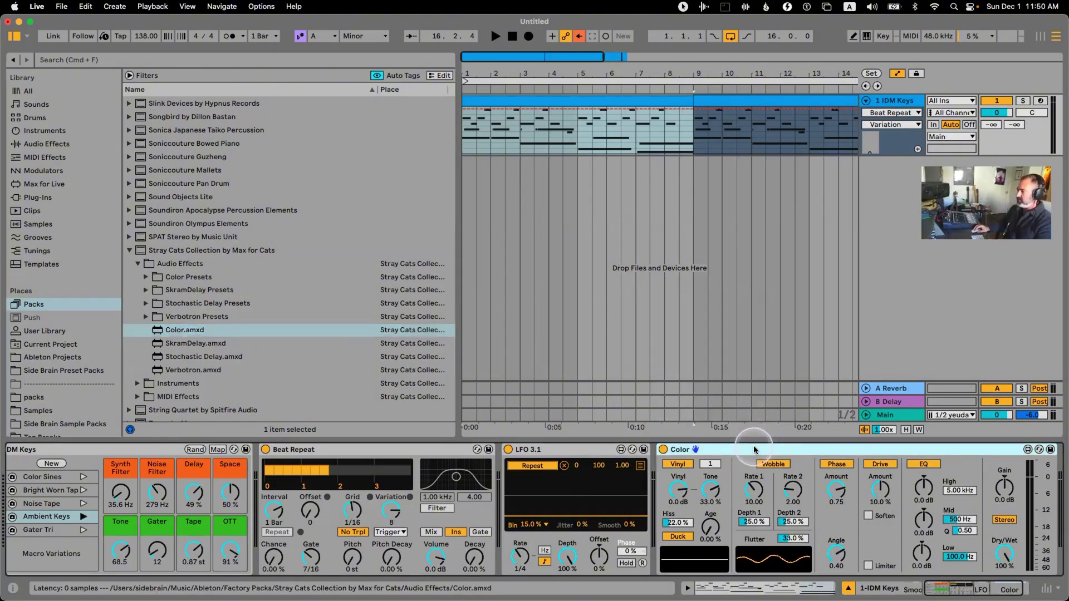
{"action": "key", "text": "space"}
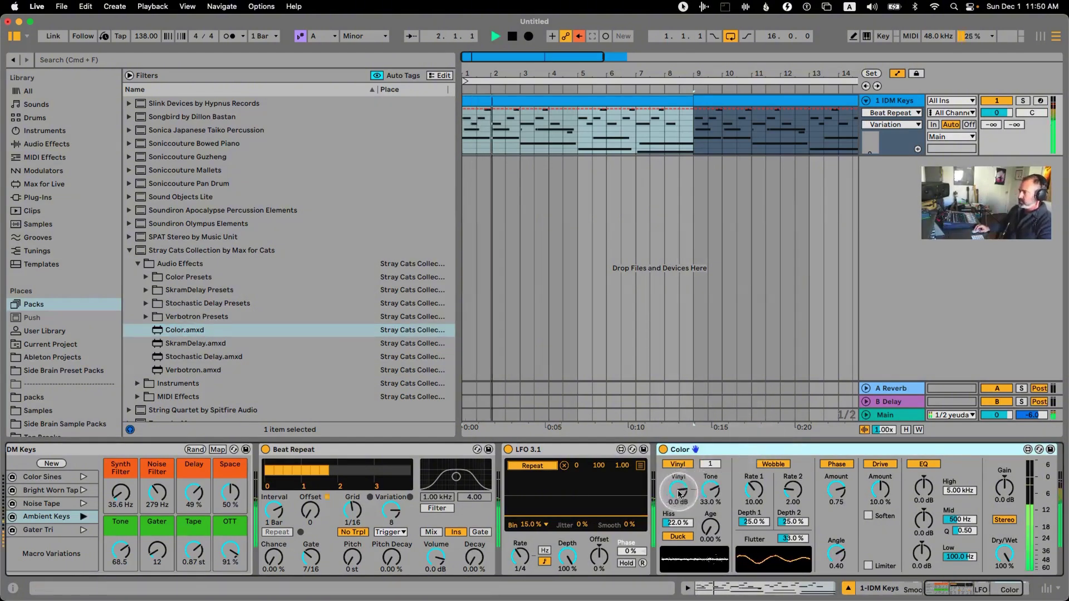
{"action": "left_click_drag", "start_coordinate": [678, 493], "coordinate": [676, 525]}
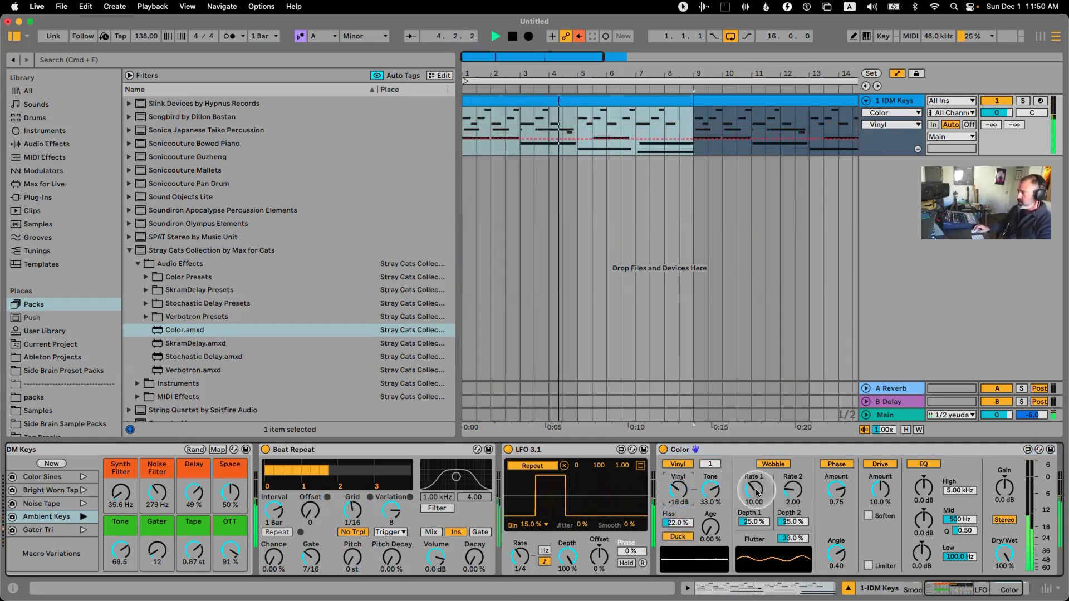
{"action": "mouse_move", "coordinate": [758, 492]}
{"action": "left_mouse_down"}
{"action": "mouse_move", "coordinate": [797, 522]}
{"action": "mouse_move", "coordinate": [752, 495]}
{"action": "mouse_move", "coordinate": [793, 496]}
{"action": "mouse_move", "coordinate": [759, 493]}
{"action": "left_mouse_up"}
{"action": "key", "text": "space"}
{"action": "left_click_drag", "start_coordinate": [677, 488], "coordinate": [678, 492]}
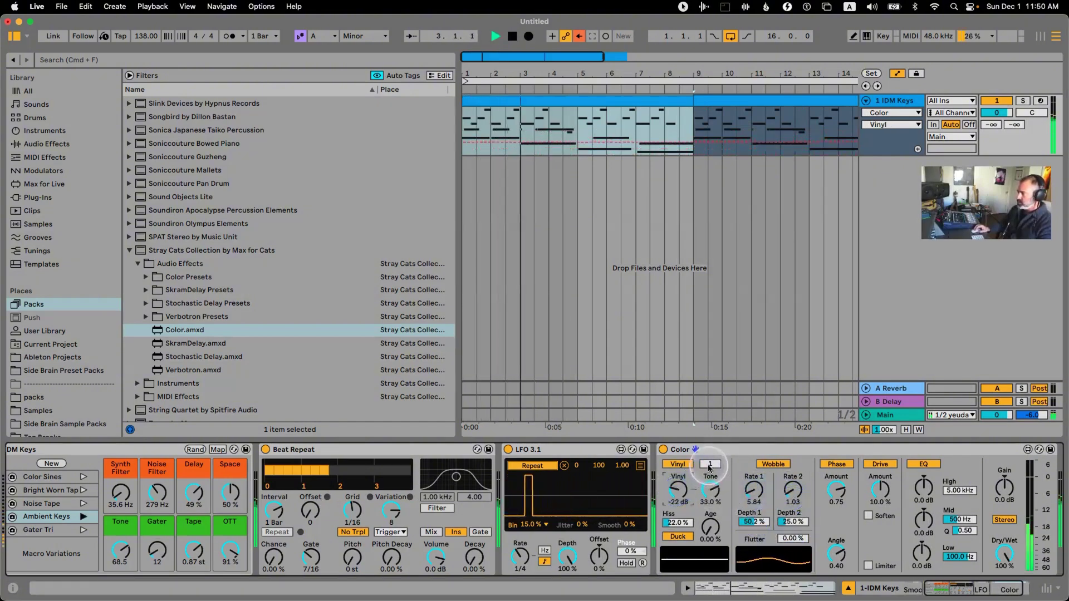
{"action": "key", "text": "space"}
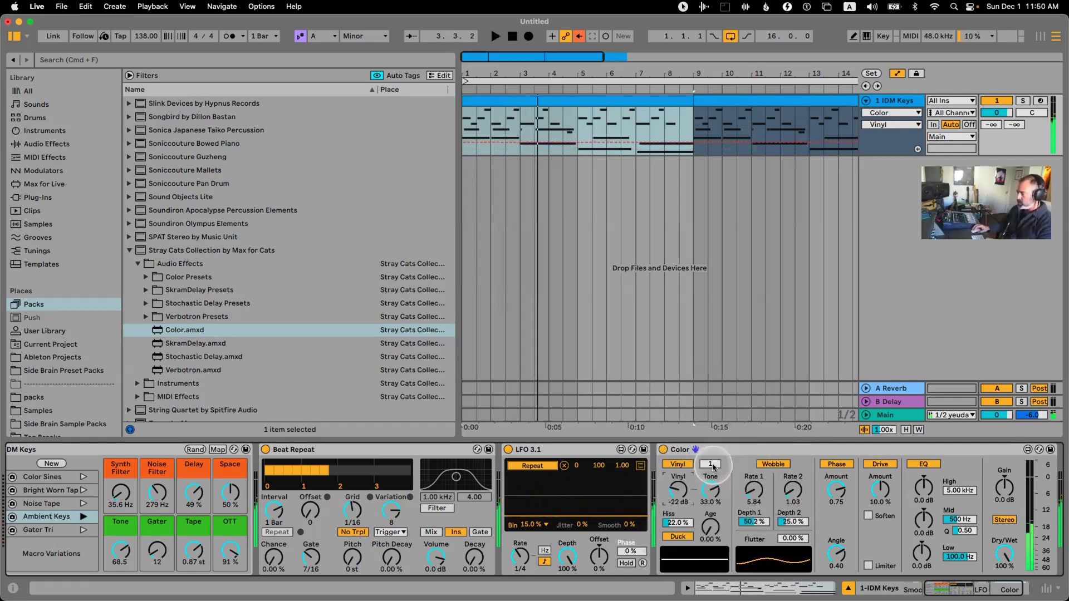
- Change the Color vinyl type and add about 34% age to the vinyl sound
{"action": "left_click_drag", "start_coordinate": [713, 468], "coordinate": [713, 454]}
{"action": "key", "text": "space"}
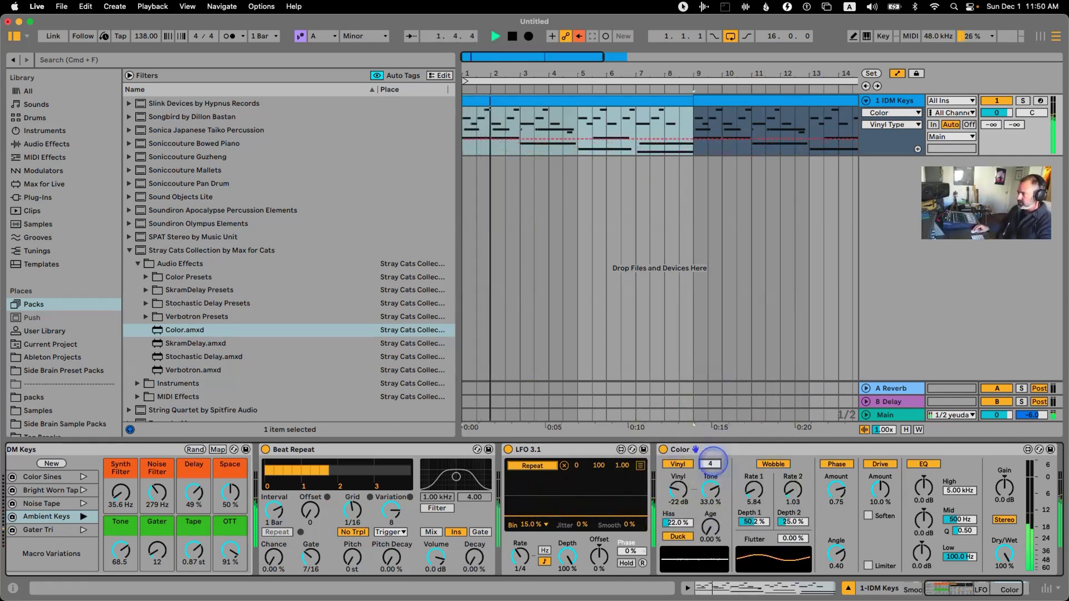
{"action": "mouse_move", "coordinate": [680, 490]}
{"action": "left_mouse_down"}
{"action": "mouse_move", "coordinate": [714, 461]}
{"action": "mouse_move", "coordinate": [680, 504]}
{"action": "left_mouse_up"}
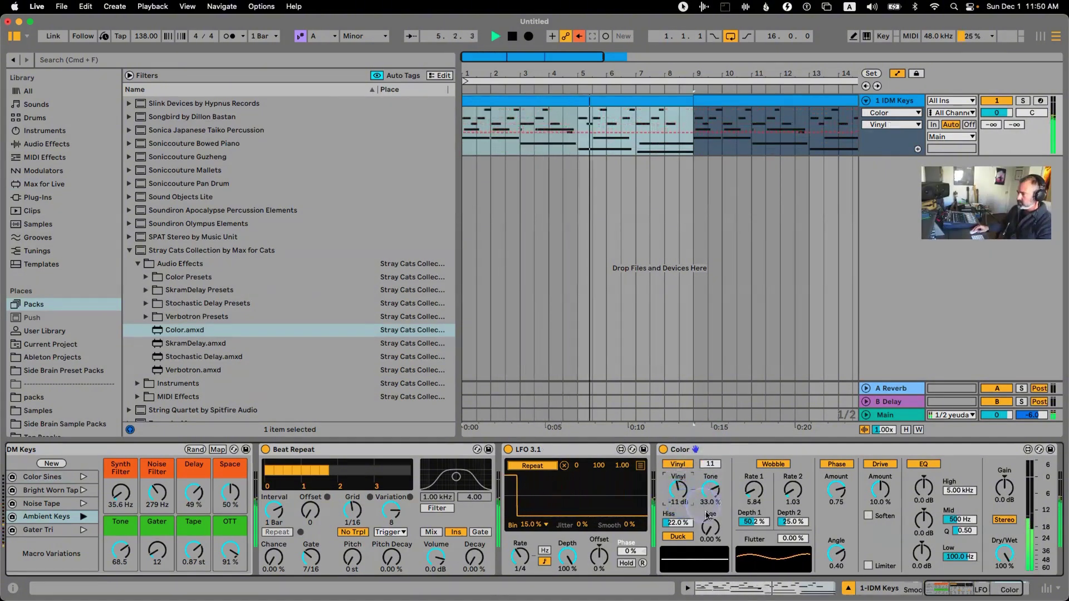
{"action": "left_click_drag", "start_coordinate": [711, 545], "coordinate": [716, 545]}
{"action": "left_click_drag", "start_coordinate": [678, 489], "coordinate": [680, 503]}
- Set EQ mid to 2.6 dB, Rate 2 to 1.39, vinyl to -25 dB, and age to 31.5%
{"action": "left_click_drag", "start_coordinate": [922, 521], "coordinate": [836, 562]}
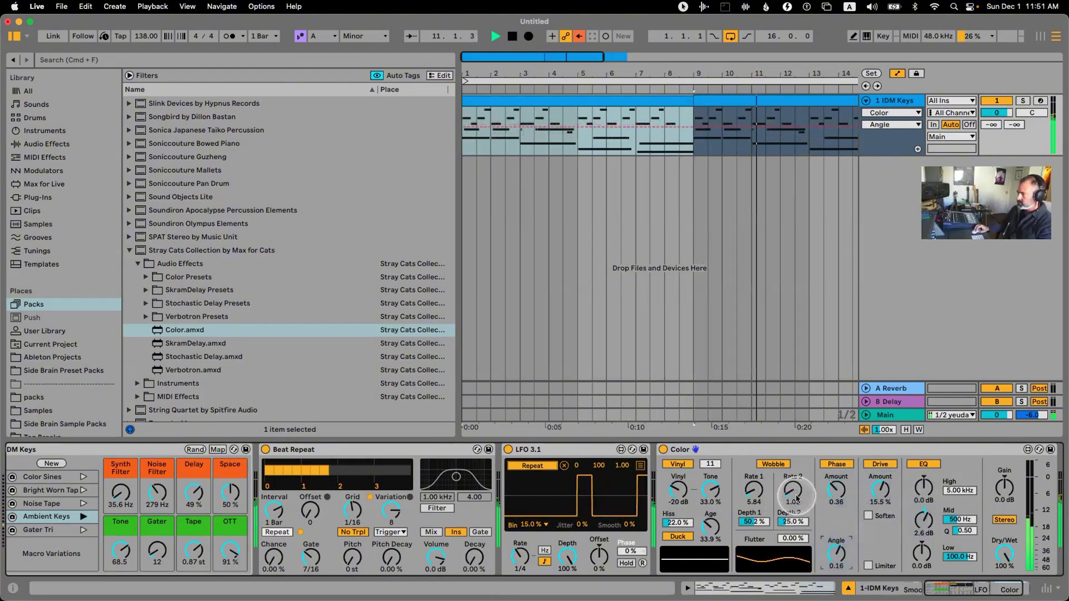
{"action": "left_click_drag", "start_coordinate": [797, 498], "coordinate": [797, 490]}
{"action": "left_click_drag", "start_coordinate": [672, 493], "coordinate": [672, 497]}
{"action": "left_click", "coordinate": [711, 527]}
{"action": "left_click_drag", "start_coordinate": [708, 527], "coordinate": [708, 530]}
{"action": "scroll", "coordinate": [913, 523], "scroll_direction": "right", "scroll_amount": 1}
{"action": "key", "text": "space"}
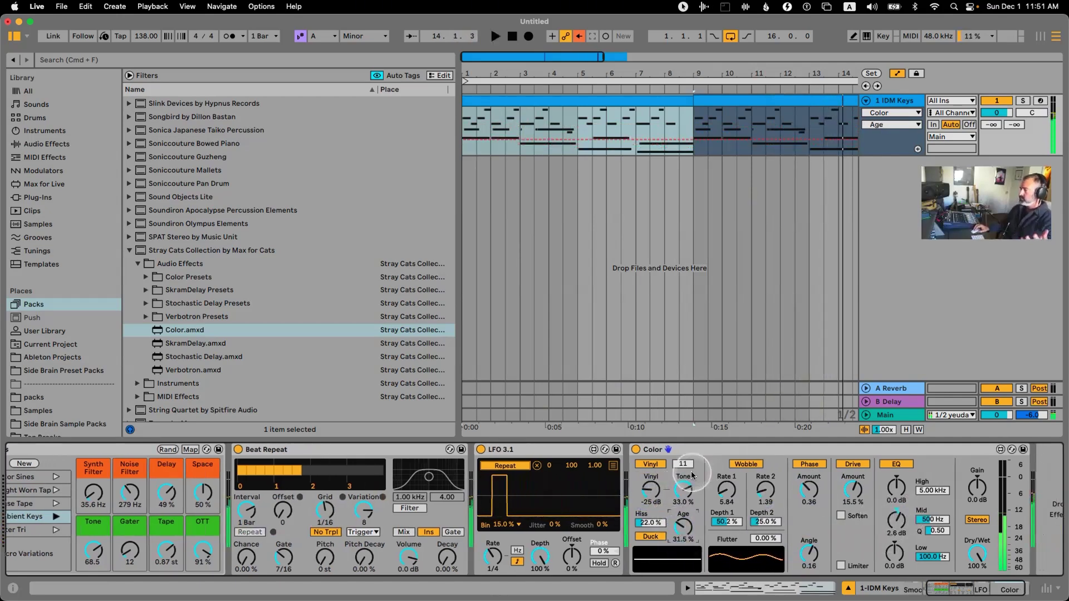
- Compare the Color effect on and off during playback, leaving it bypassed
{"action": "left_click", "coordinate": [635, 449]}
{"action": "key", "text": "space"}
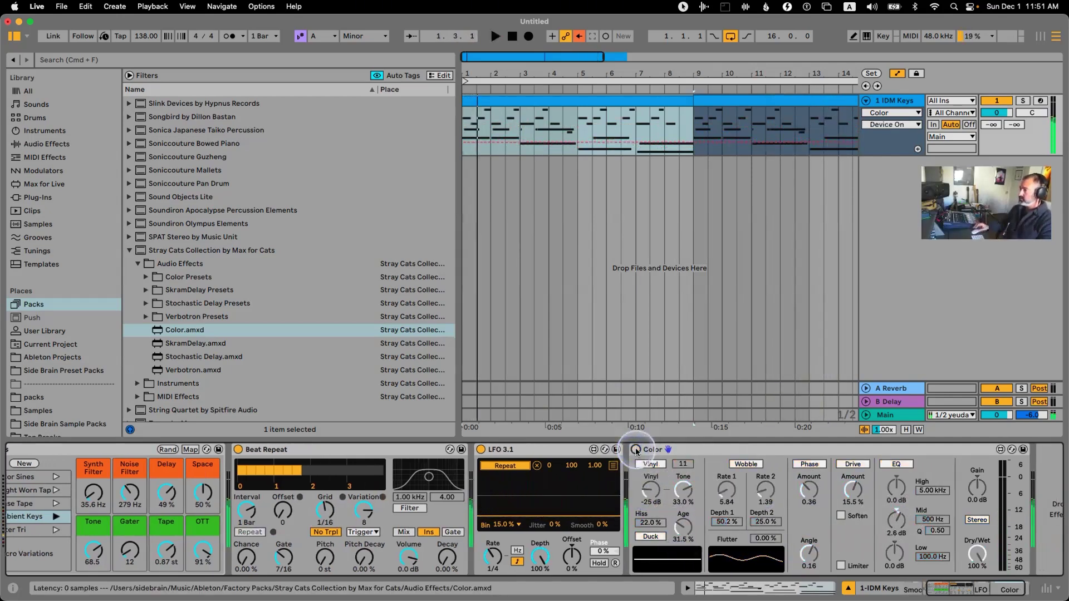
{"action": "left_click", "coordinate": [635, 449]}
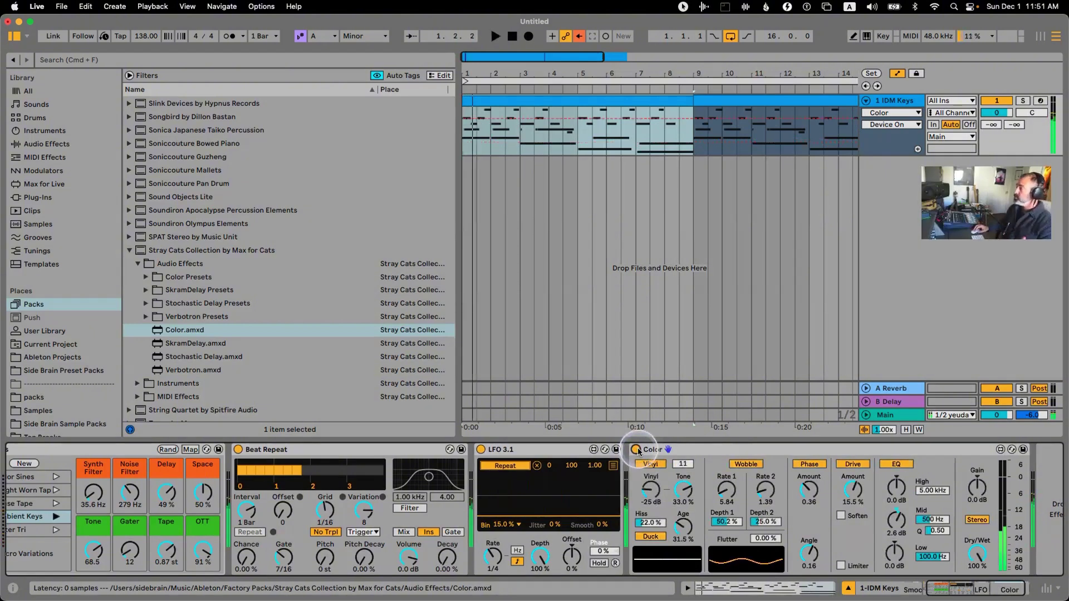
{"action": "left_click", "coordinate": [635, 449]}
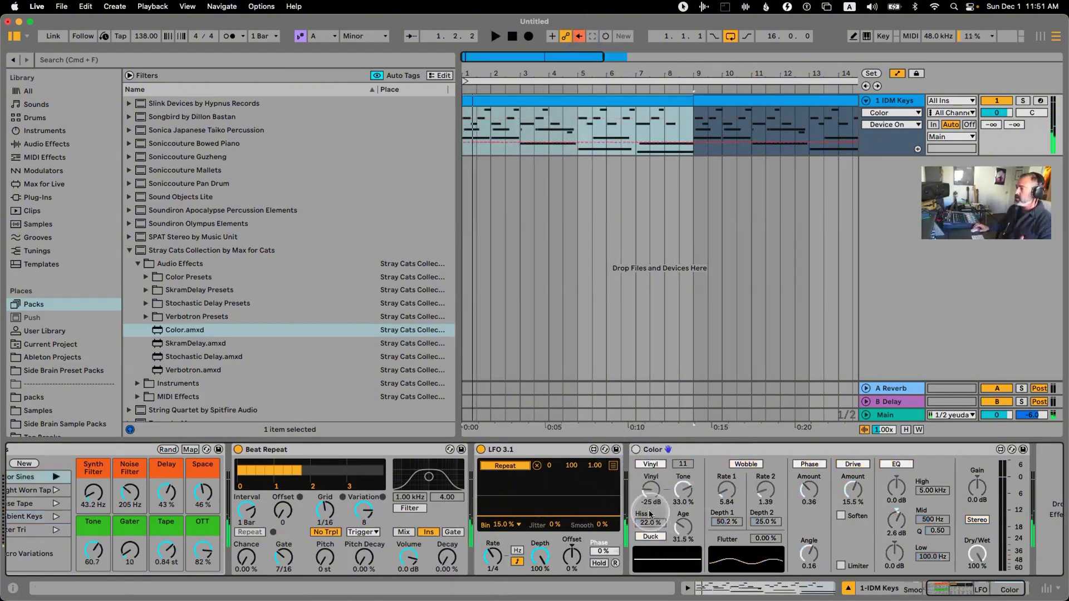
{"action": "scroll", "coordinate": [636, 509], "scroll_direction": "left", "scroll_amount": 5}
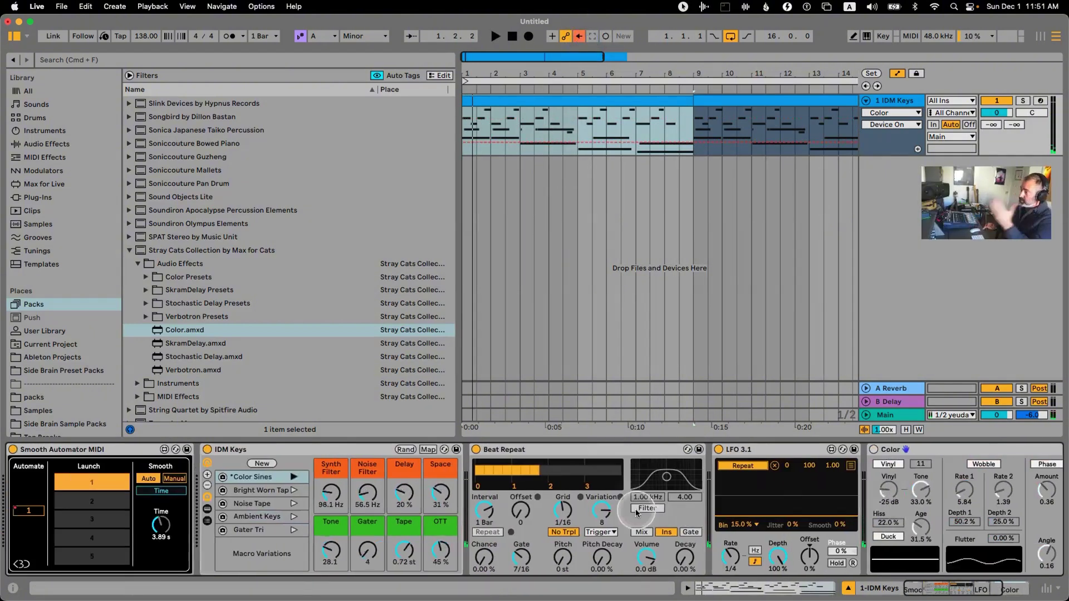
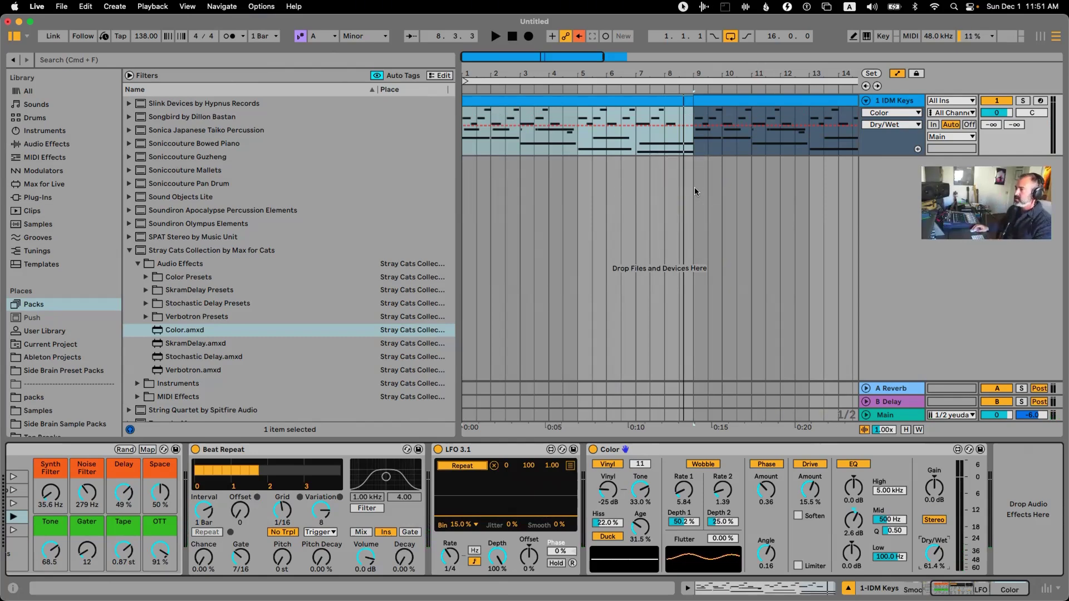
- Open the Sonic Bloom product page for Color by Max for Cats (21.99 EUR) in Chrome
{"action": "left_click", "coordinate": [594, 201]}
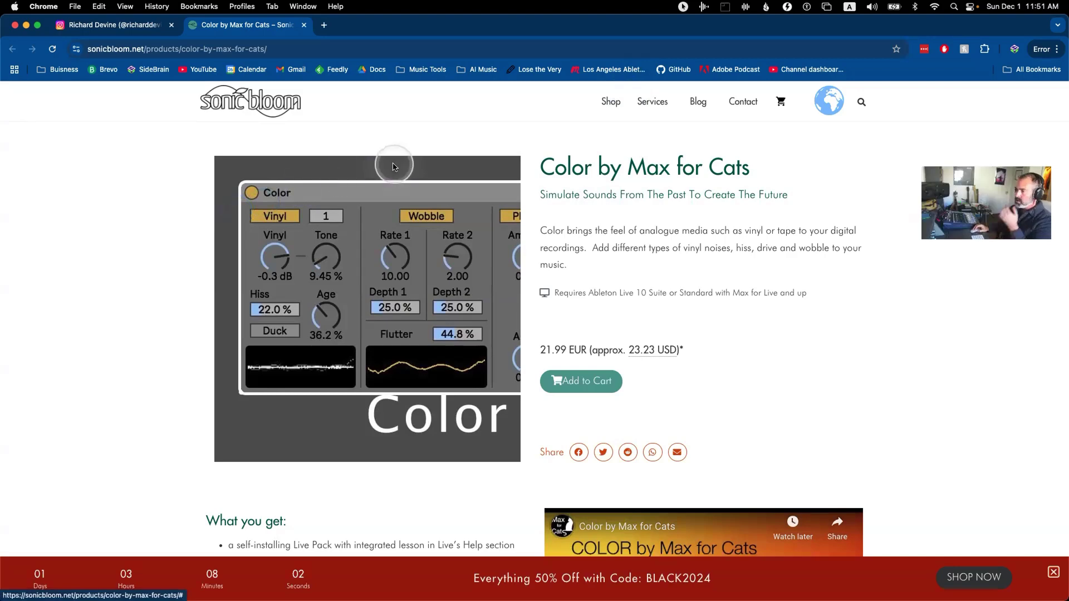
- Search 'stray cats' and open the Stray Cats Collection pack page on ableton.com
{"action": "left_click", "coordinate": [508, 49]}
{"action": "type", "text": "stray cats Collection ableton"}
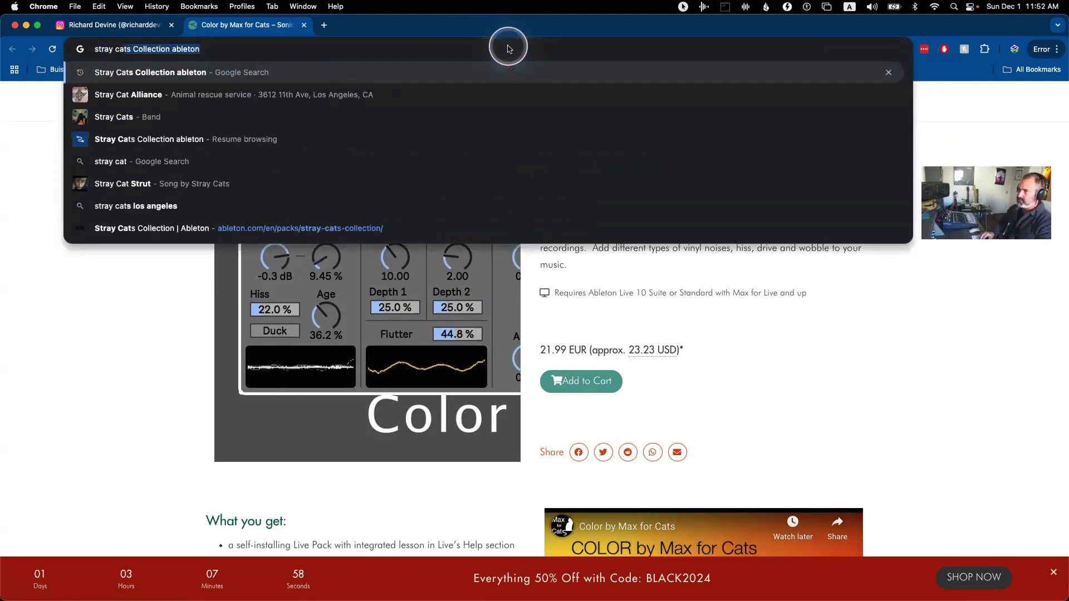
{"action": "key", "text": "Return"}
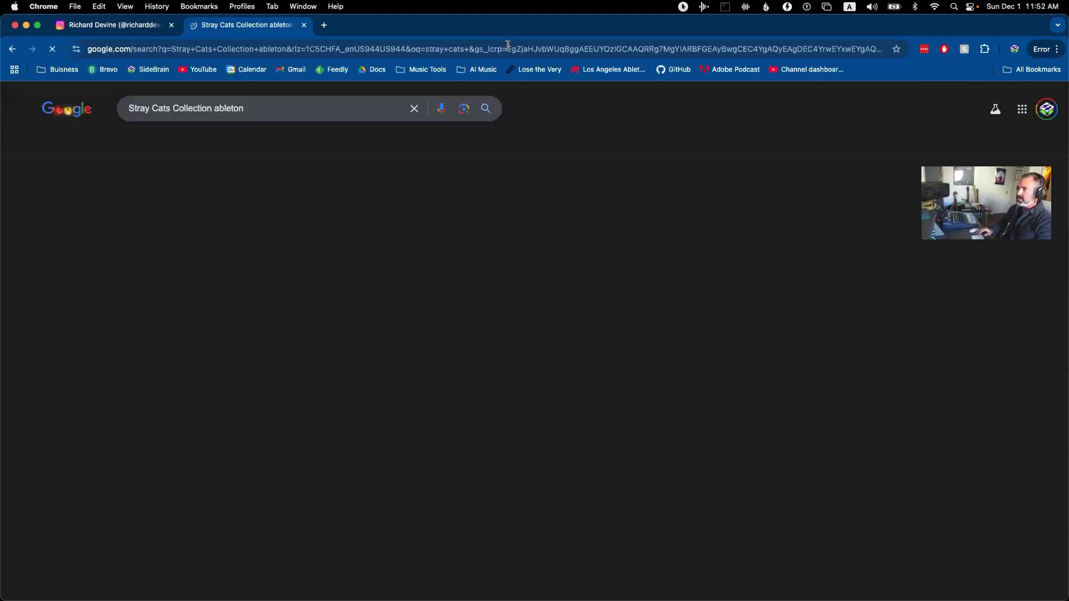
{"action": "left_click", "coordinate": [186, 203]}
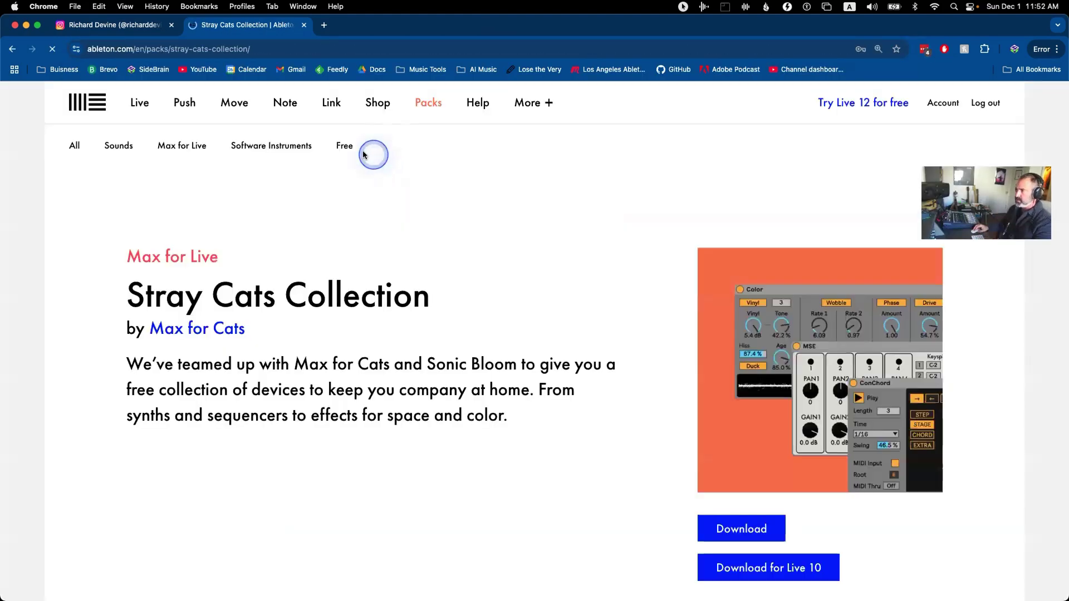
- Look over the free pack page, select its web address, and return to Ableton Live
{"action": "scroll", "coordinate": [396, 243], "scroll_direction": "down", "scroll_amount": 2}
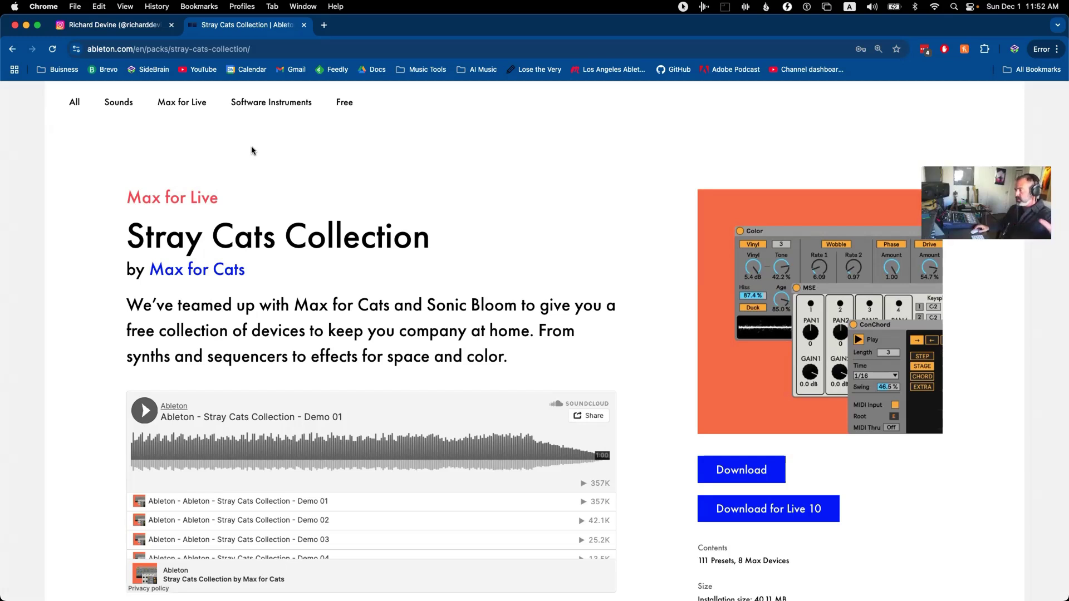
{"action": "scroll", "coordinate": [252, 151], "scroll_direction": "down", "scroll_amount": 1}
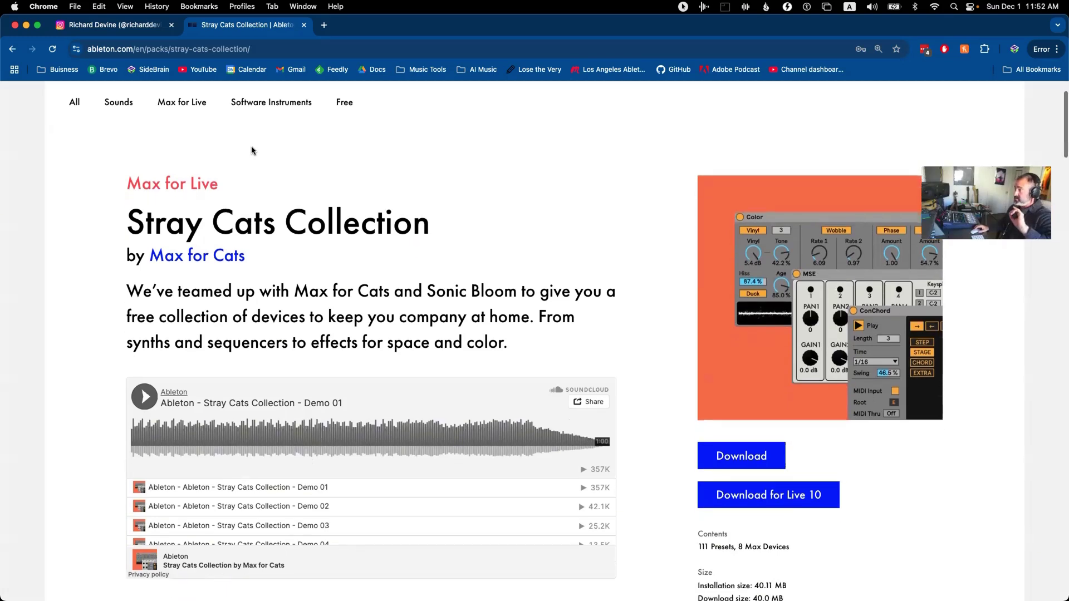
{"action": "scroll", "coordinate": [252, 150], "scroll_direction": "up", "scroll_amount": 2}
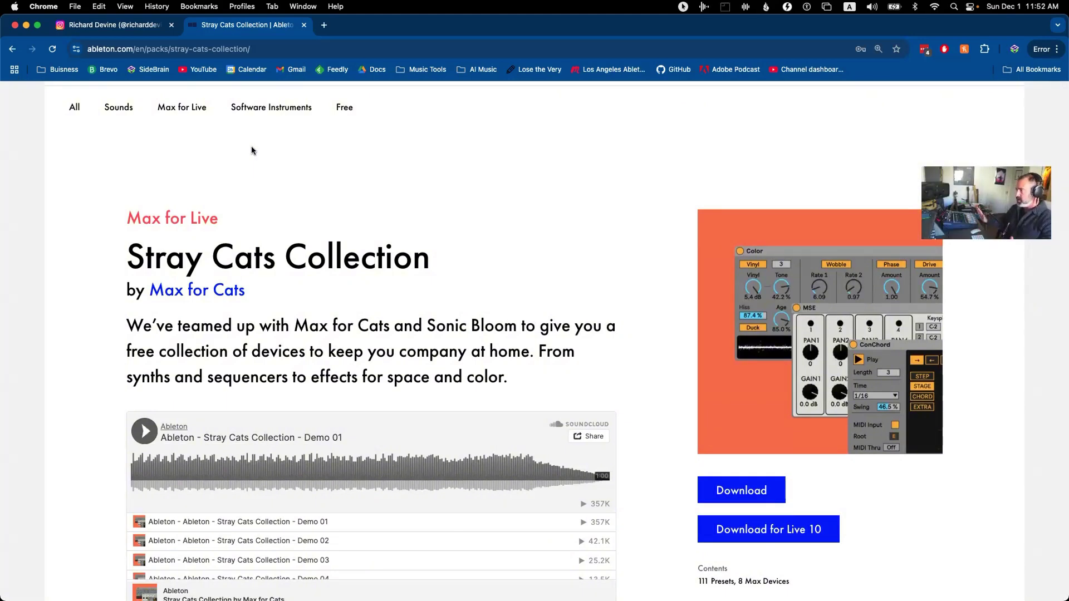
{"action": "left_click", "coordinate": [162, 49]}
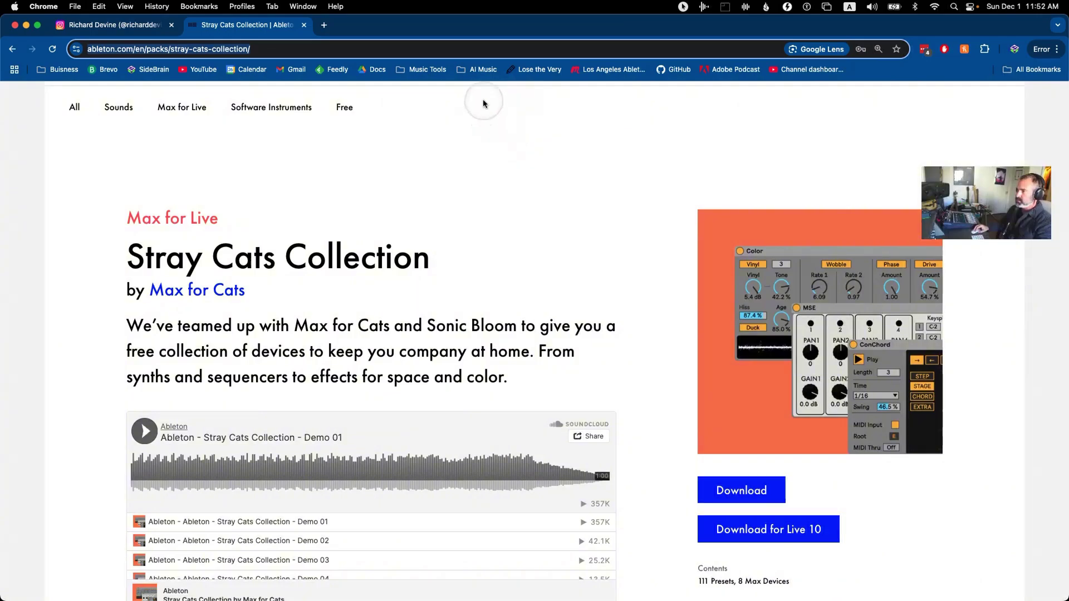
{"action": "key", "text": "super+Tab"}
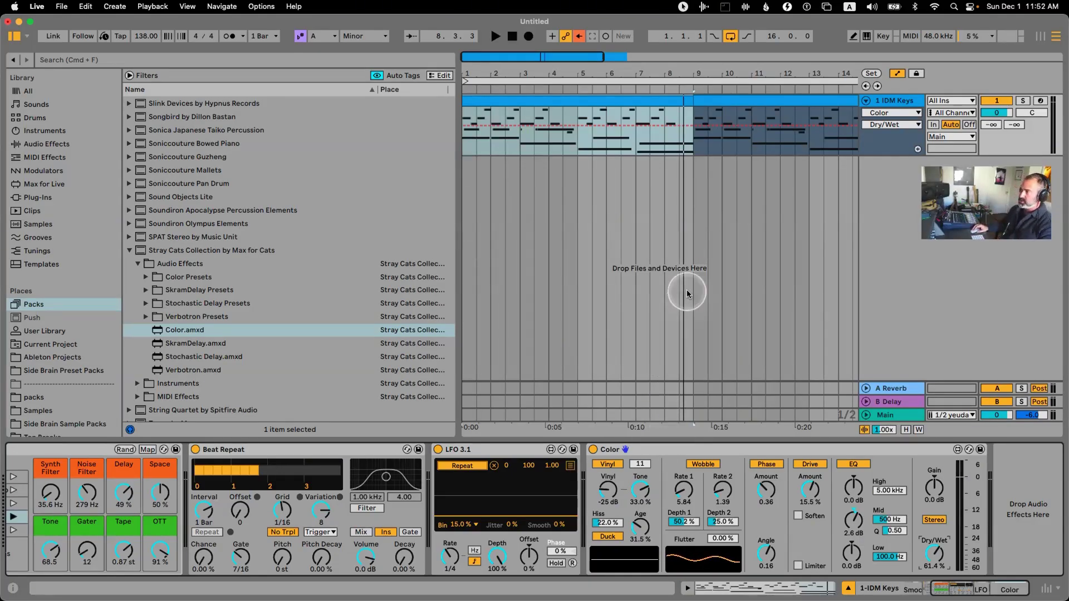
- Add a MIDI track below IDM Keys and load the Sherman Goldman preset from Side Brain Lead presets
{"action": "left_click", "coordinate": [889, 103]}
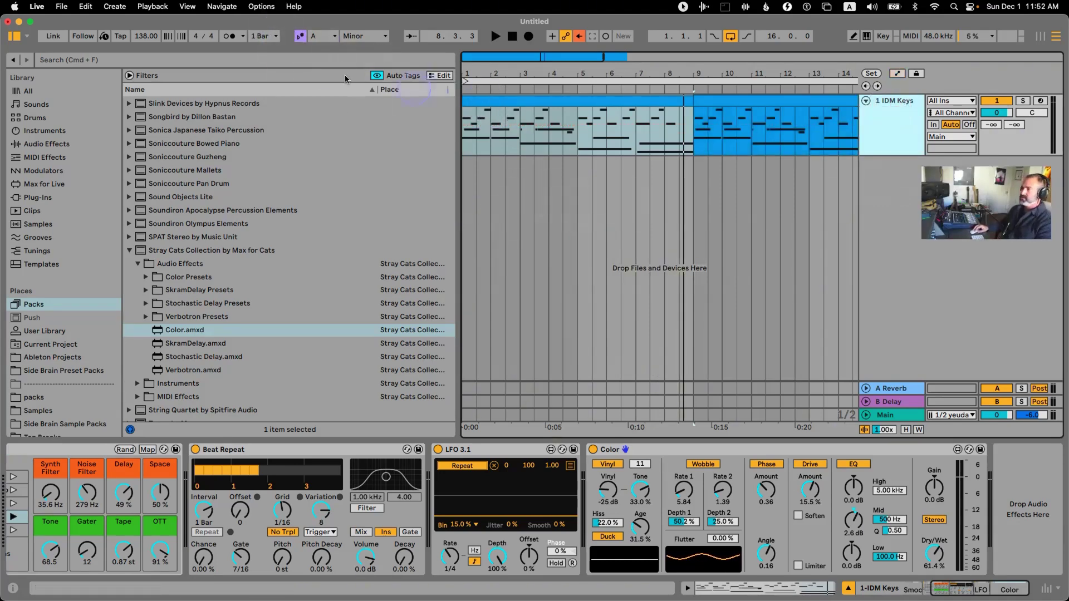
{"action": "left_click", "coordinate": [887, 116]}
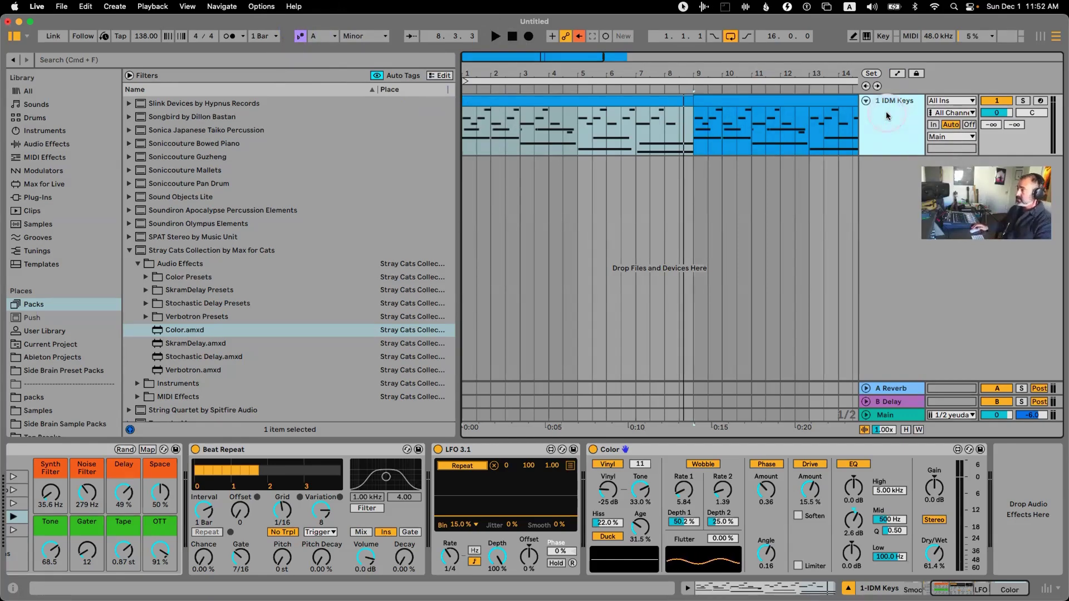
{"action": "key", "text": "super+shift+t"}
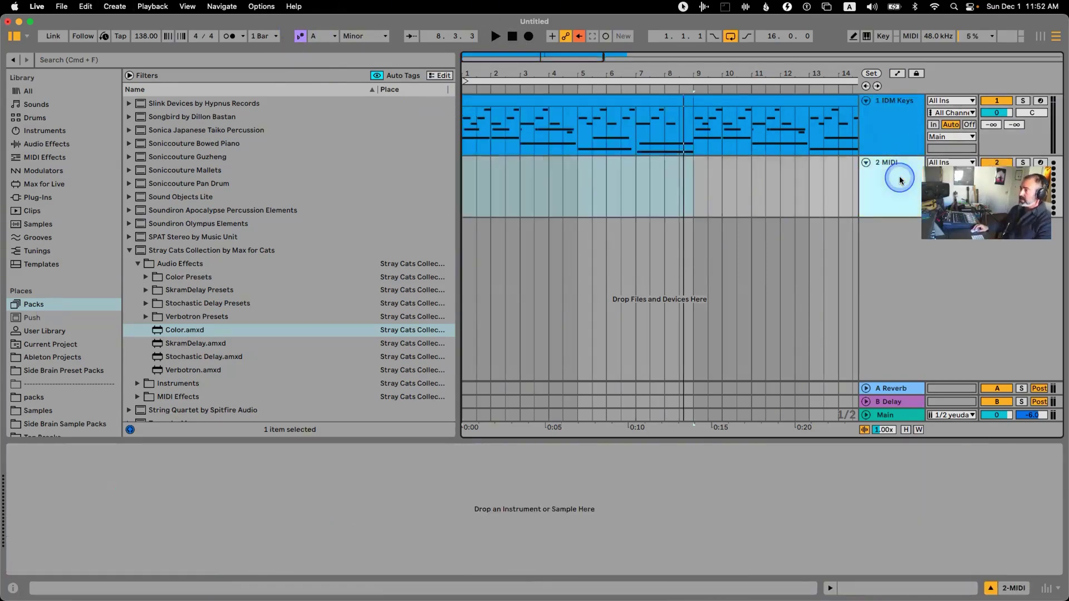
{"action": "scroll", "coordinate": [98, 269], "scroll_direction": "down", "scroll_amount": 3}
{"action": "left_click", "coordinate": [56, 300]}
{"action": "left_click", "coordinate": [52, 314]}
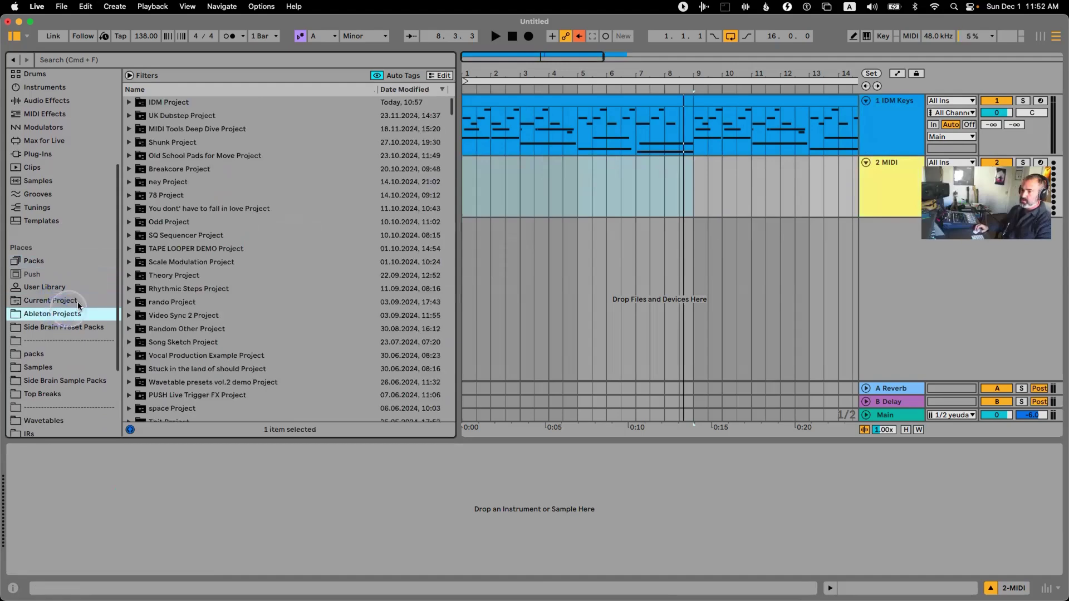
{"action": "left_click", "coordinate": [66, 328]}
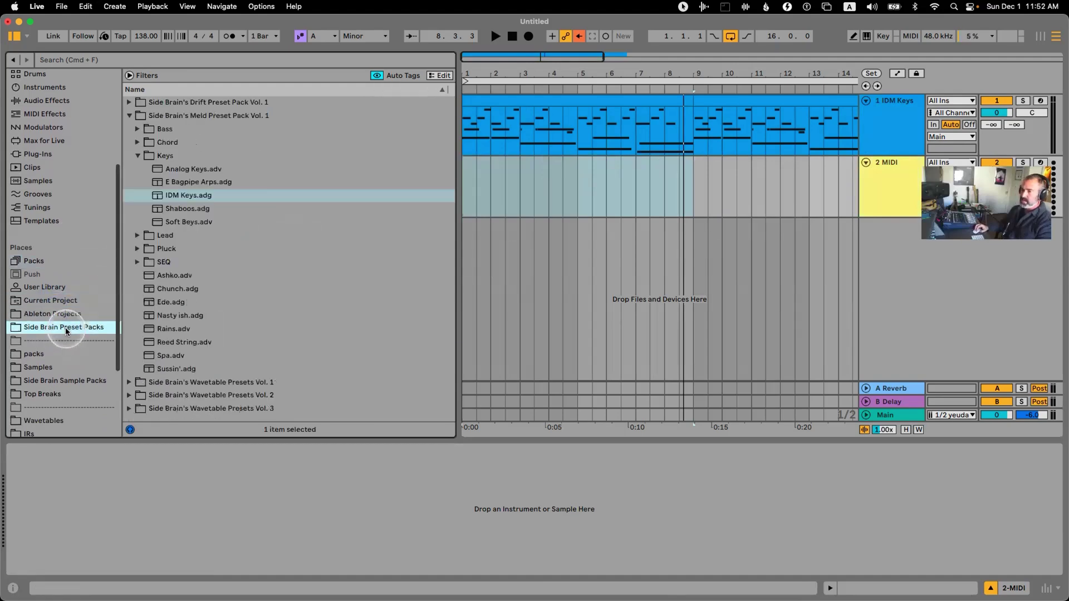
{"action": "left_click", "coordinate": [138, 156]}
{"action": "left_click", "coordinate": [137, 169]}
{"action": "double_click", "coordinate": [190, 194]}
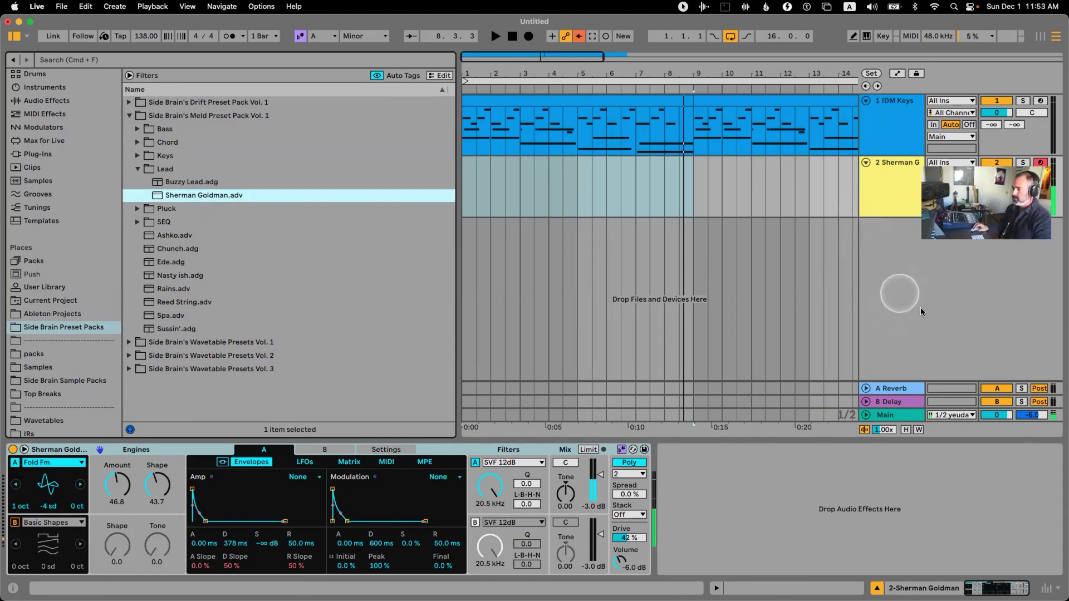
- Switch Meld's filter A to BP 12dB OSR with Q 23.4 and cutoff 941 Hz
{"action": "left_click", "coordinate": [507, 463]}
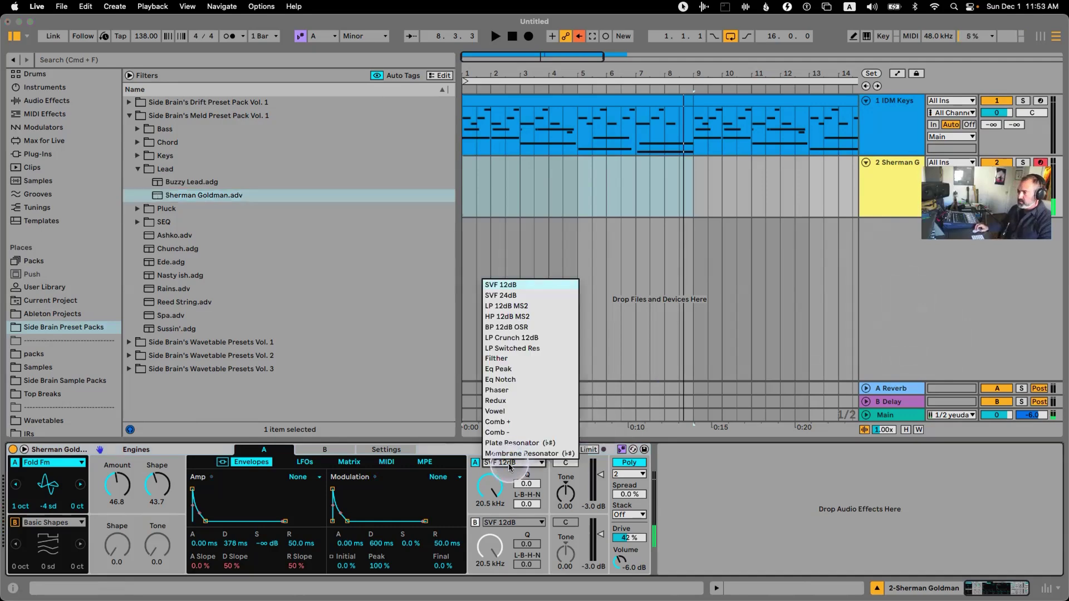
{"action": "left_click", "coordinate": [507, 327]}
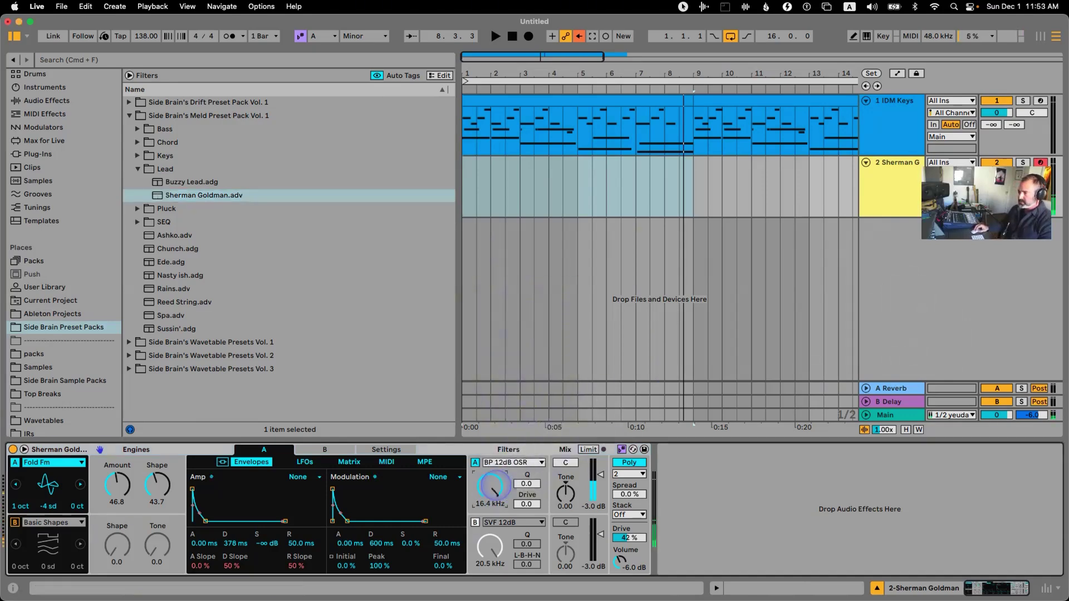
{"action": "left_click_drag", "start_coordinate": [527, 484], "coordinate": [484, 489]}
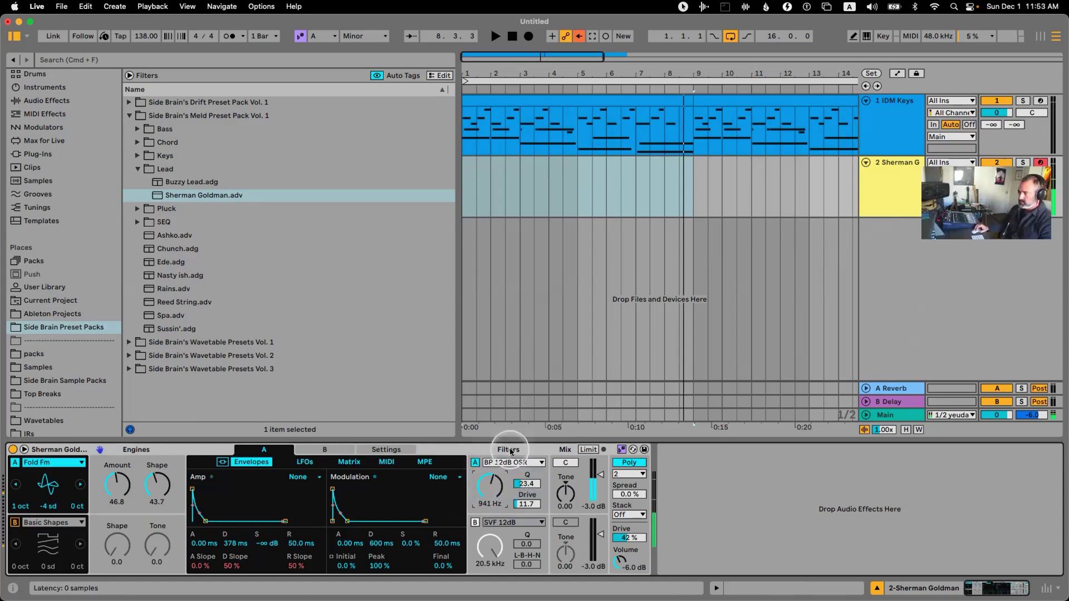
{"action": "left_click", "coordinate": [890, 178]}
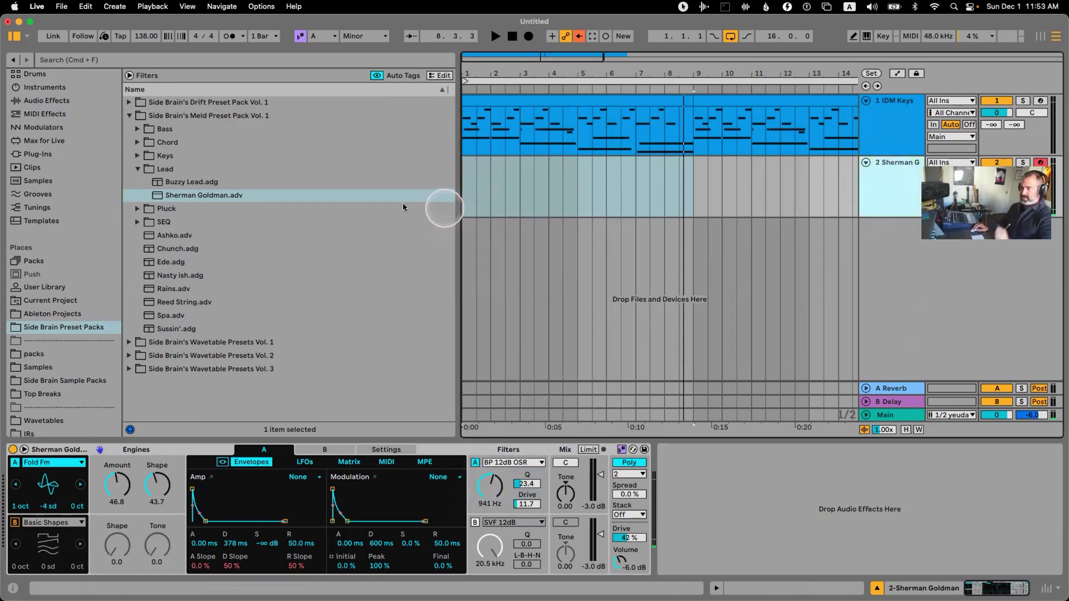
- Load SQ Sequencer from the Sequencers pack ahead of Meld on the lead track
{"action": "left_click", "coordinate": [29, 261]}
{"action": "left_click", "coordinate": [140, 273]}
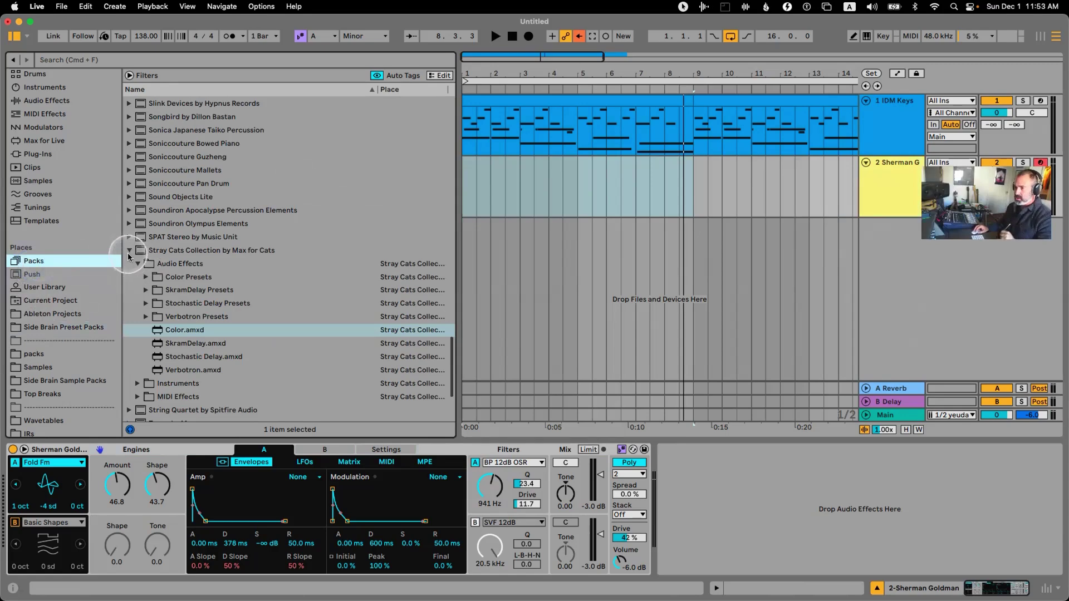
{"action": "left_click", "coordinate": [130, 251]}
{"action": "scroll", "coordinate": [166, 279], "scroll_direction": "up", "scroll_amount": 6}
{"action": "left_click", "coordinate": [168, 258]}
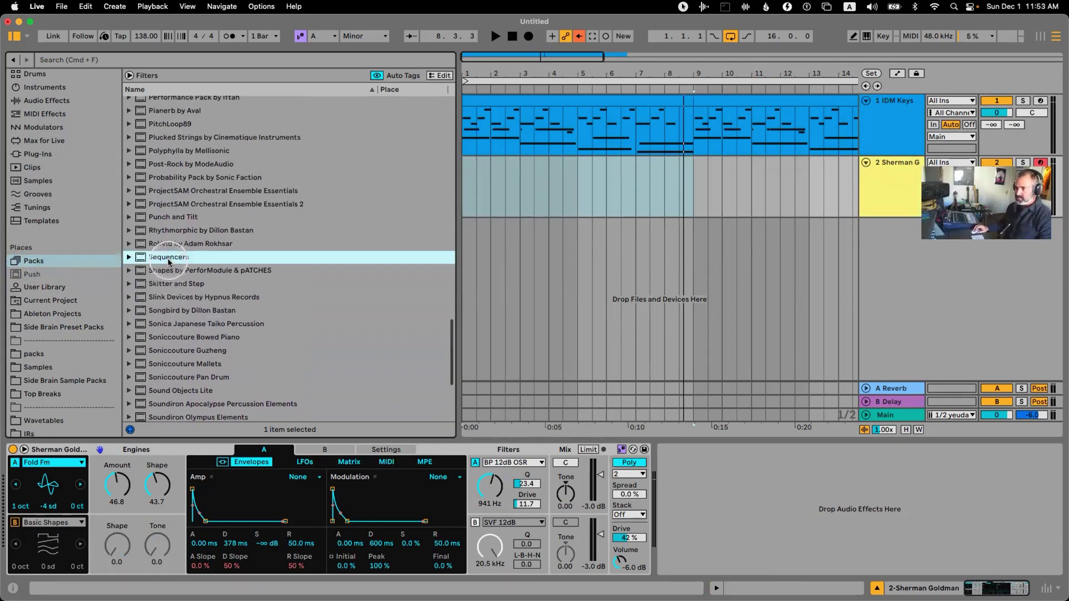
{"action": "left_click", "coordinate": [130, 258]}
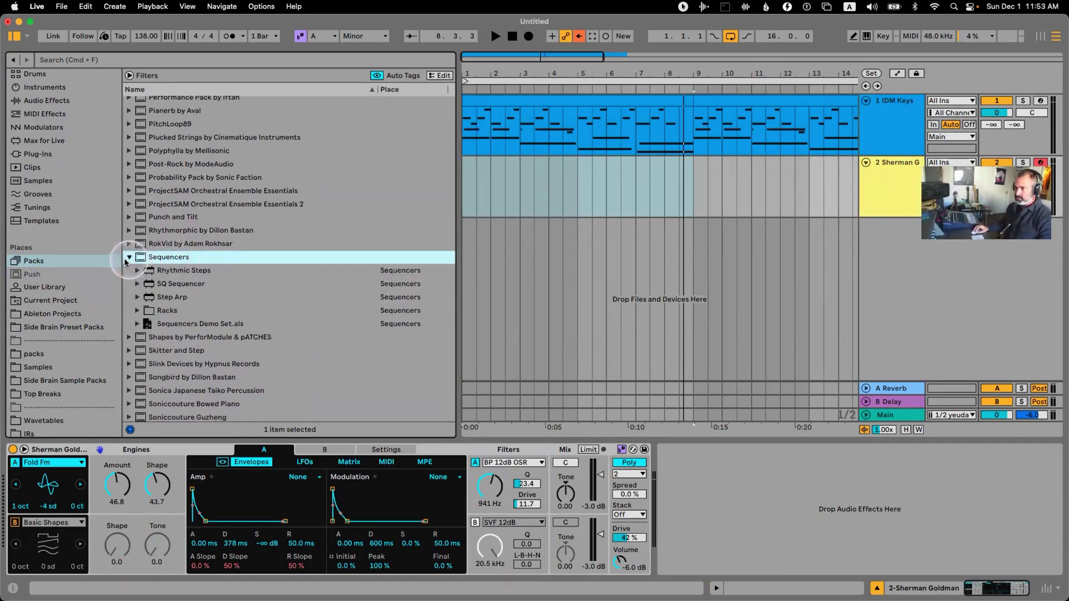
{"action": "double_click", "coordinate": [175, 284]}
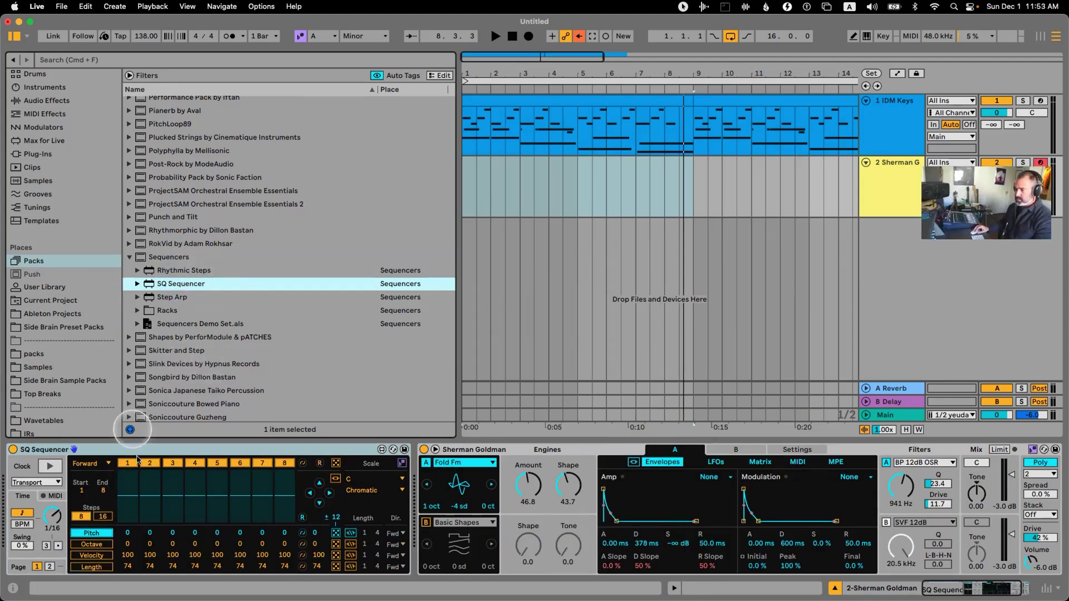
- Solo the Sherman Goldman track and play the 8-step 1/16 sequence
{"action": "left_click", "coordinate": [144, 450]}
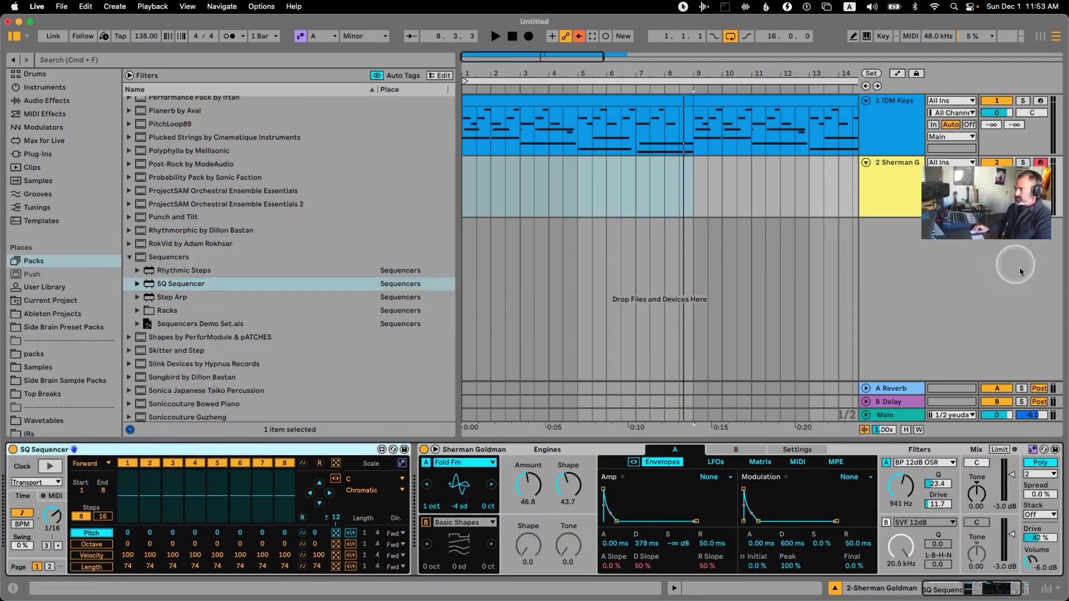
{"action": "left_click", "coordinate": [1022, 163]}
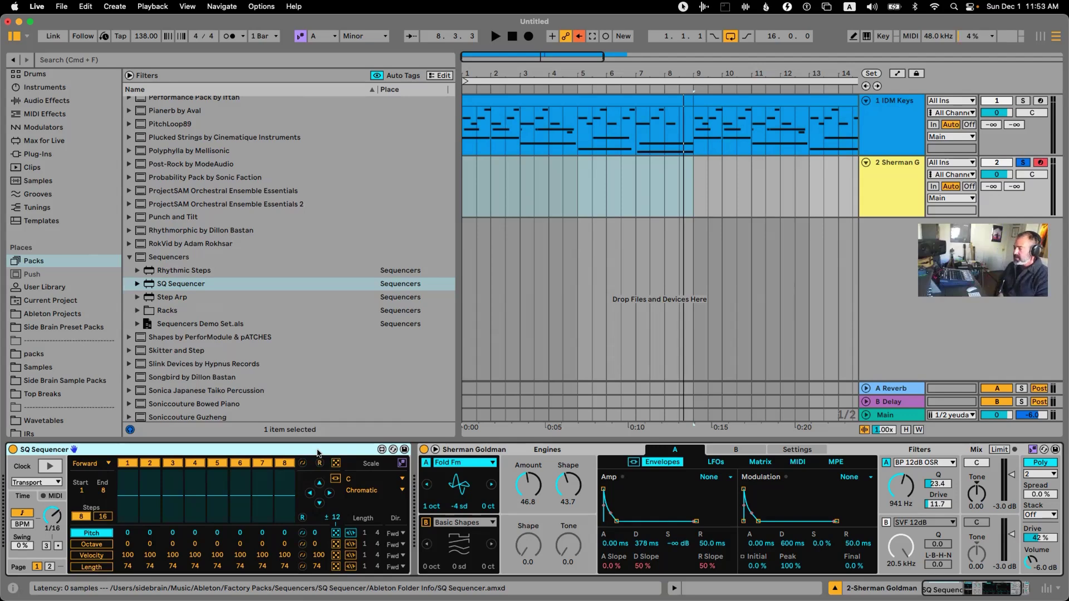
{"action": "key", "text": "space"}
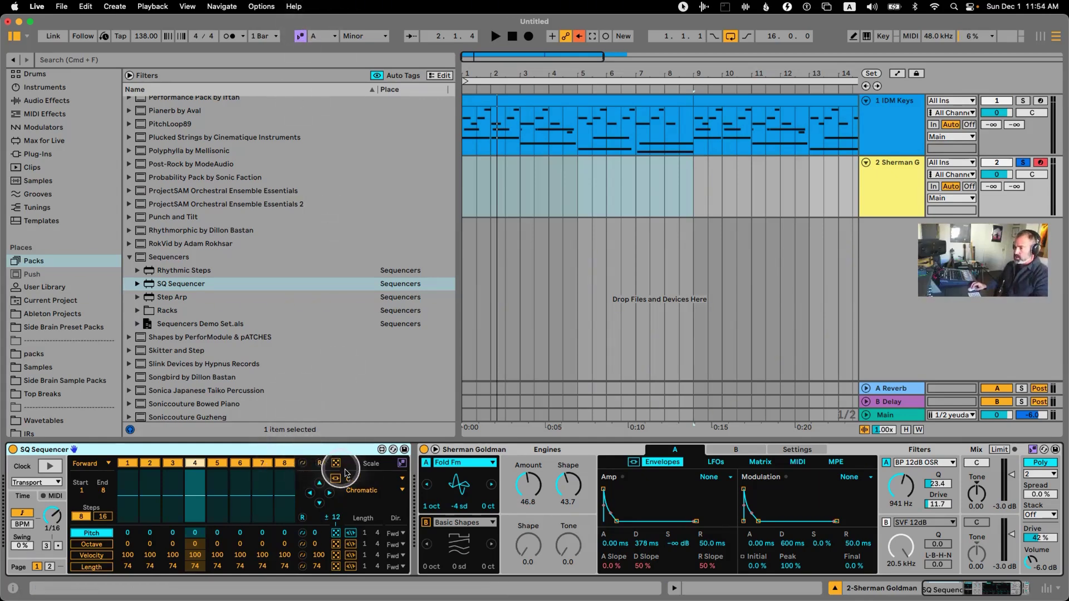
- Set SQ Sequencer's scale to A Minor Pentatonic and extend the pattern to 16 steps
{"action": "left_click", "coordinate": [360, 482]}
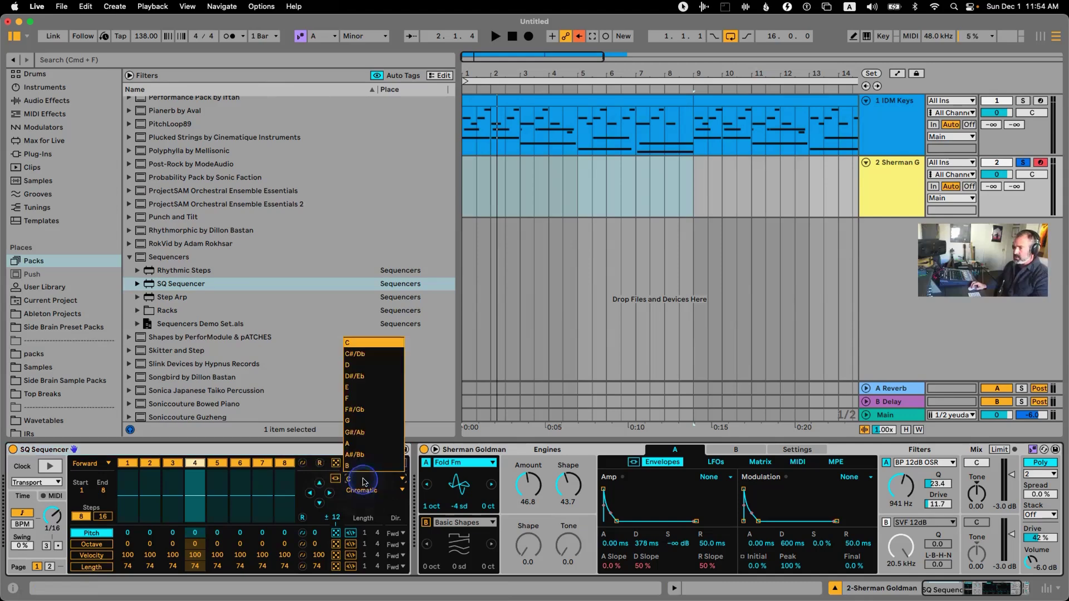
{"action": "left_click", "coordinate": [366, 477]}
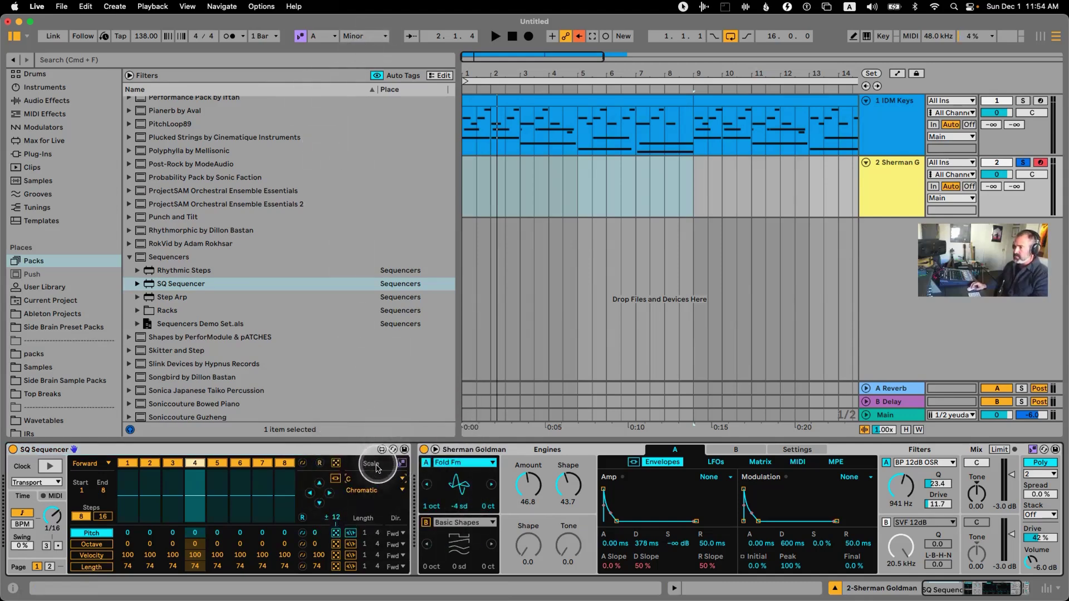
{"action": "left_click", "coordinate": [364, 479]}
{"action": "left_click", "coordinate": [357, 449]}
{"action": "left_click", "coordinate": [359, 491]}
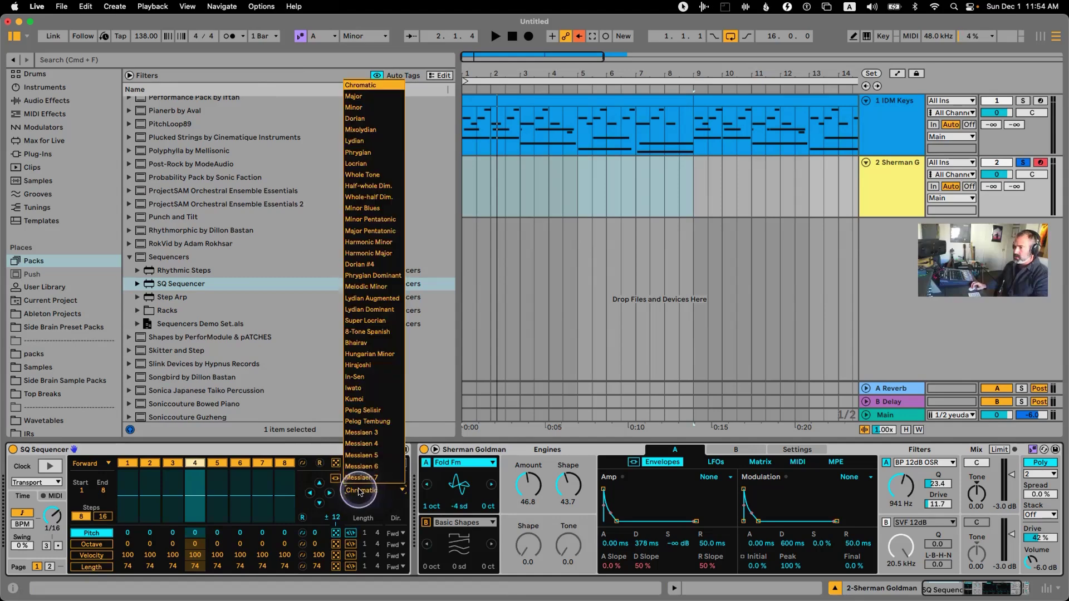
{"action": "left_click", "coordinate": [368, 220]}
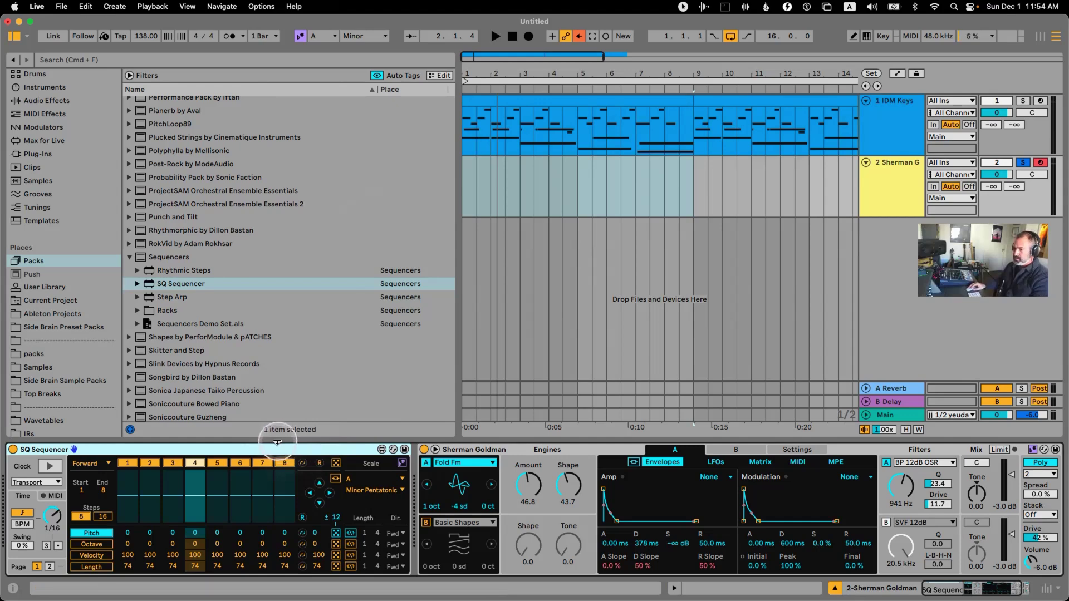
{"action": "left_click", "coordinate": [103, 516]}
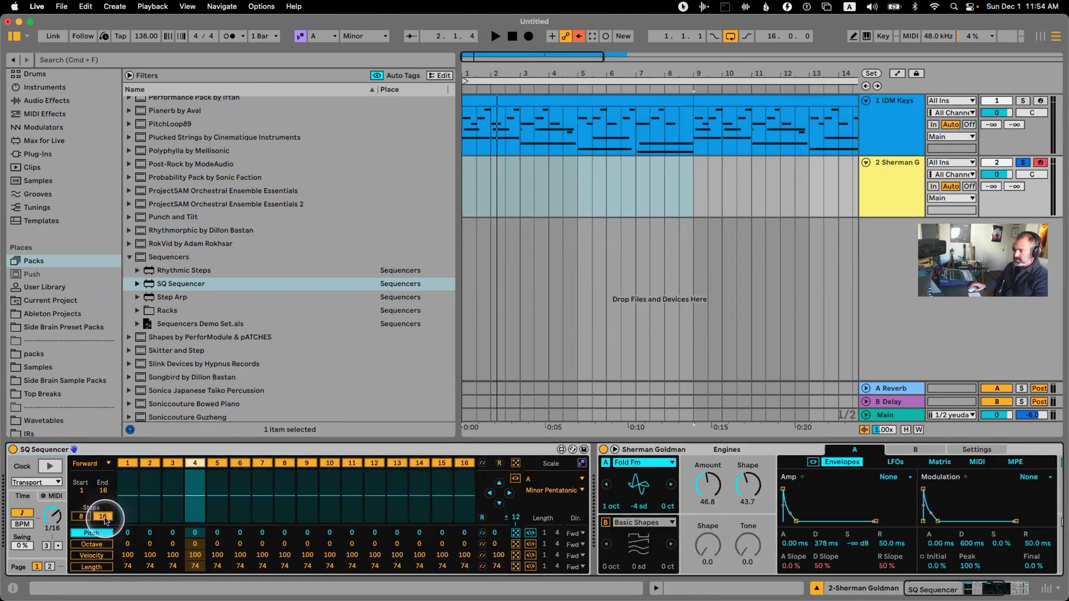
- Randomize the pitch, octave and velocity rows, auditioning the pattern after each change
{"action": "left_click", "coordinate": [515, 533]}
{"action": "key", "text": "space"}
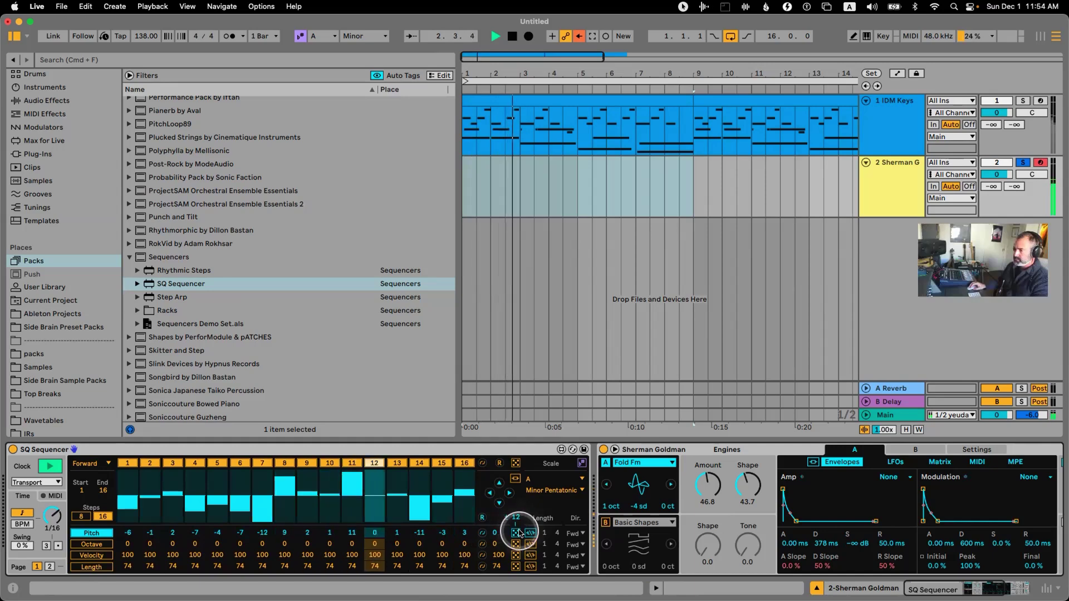
{"action": "key", "text": "space"}
{"action": "left_click", "coordinate": [515, 544]}
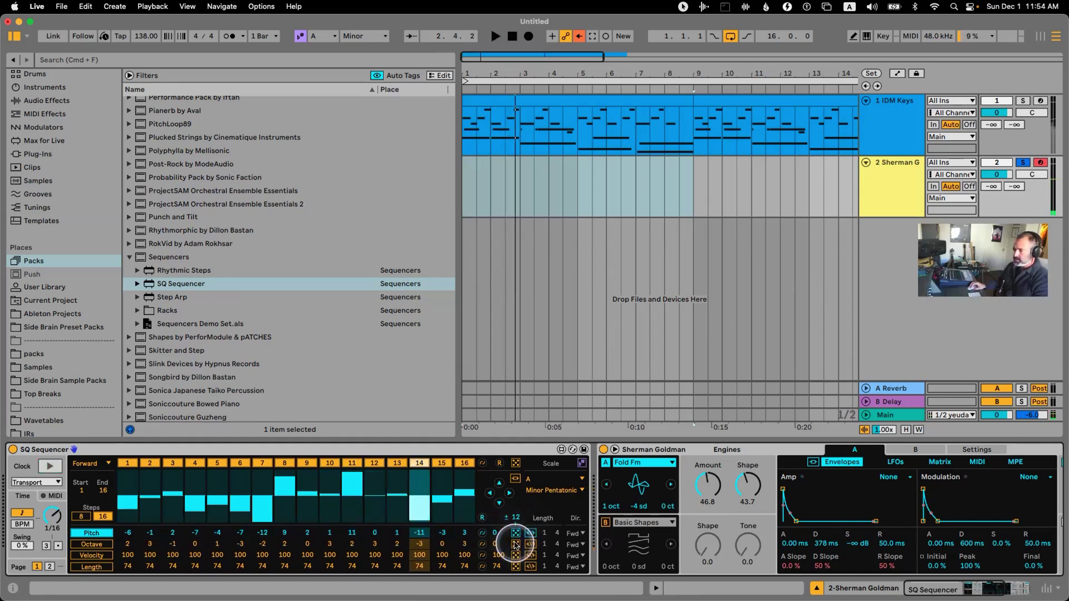
{"action": "key", "text": "space"}
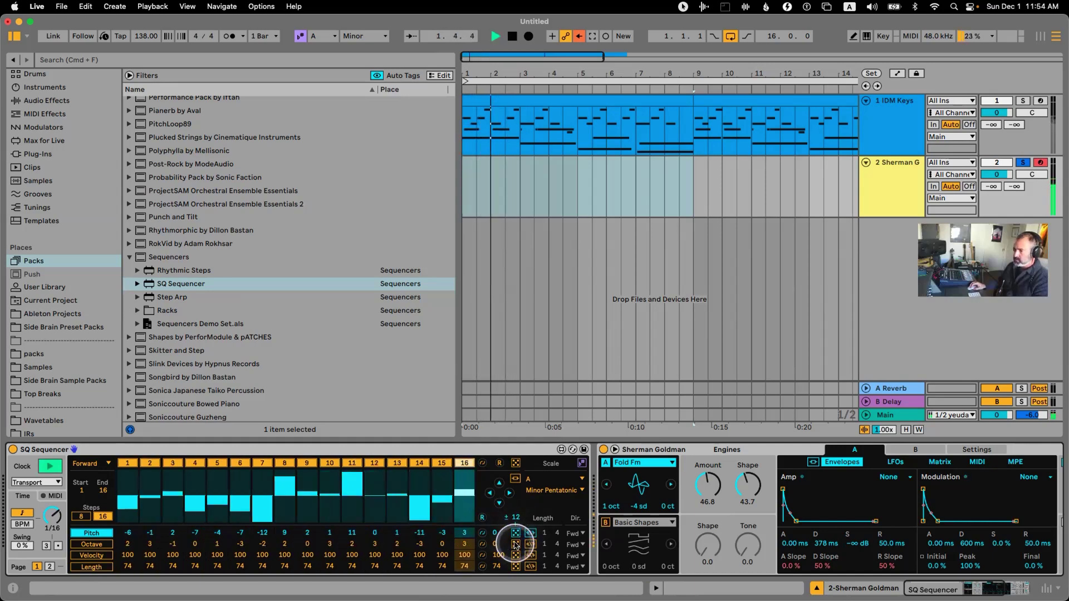
{"action": "key", "text": "space"}
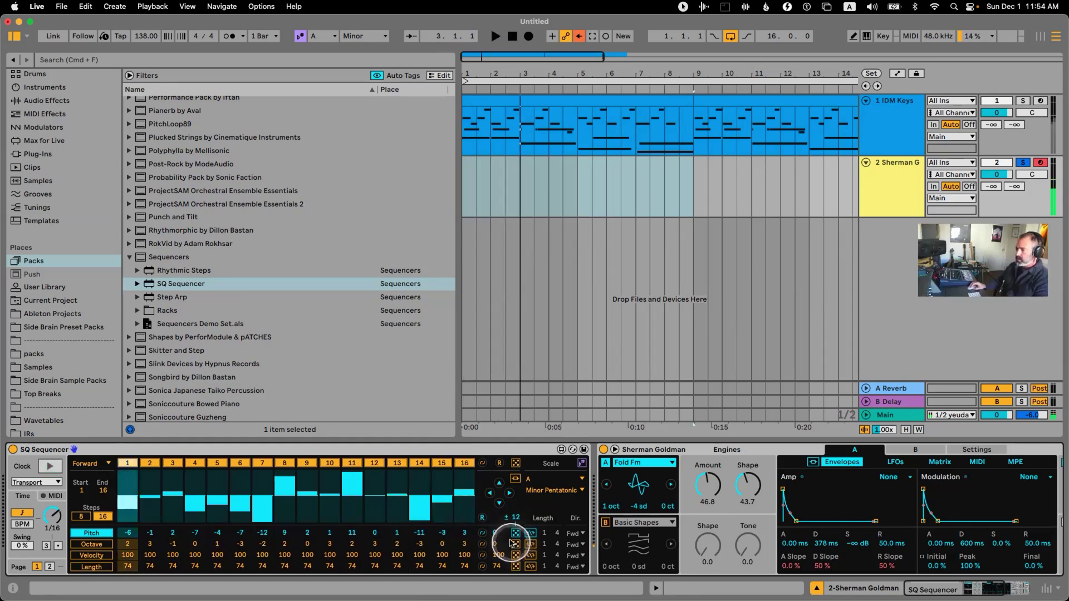
{"action": "left_click", "coordinate": [516, 555]}
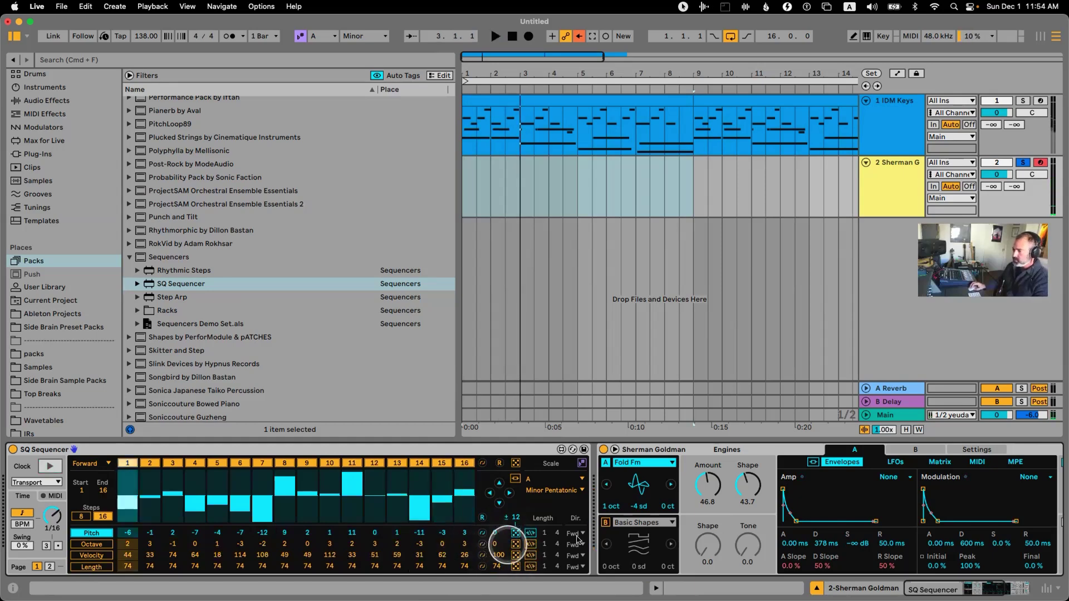
- Show Meld's modulation matrix
{"action": "scroll", "coordinate": [682, 525], "scroll_direction": "right", "scroll_amount": 10}
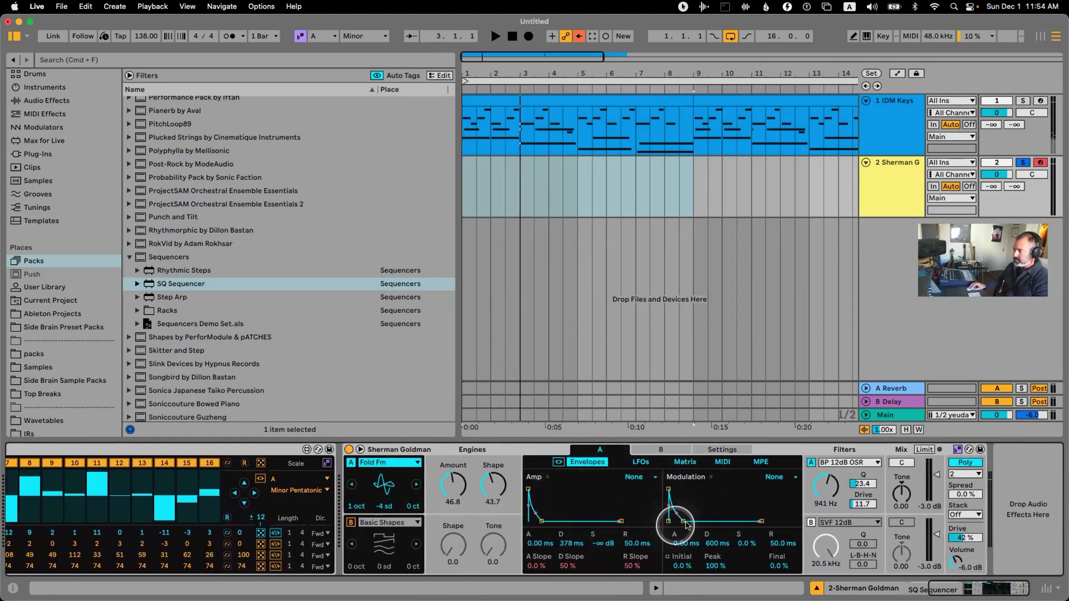
{"action": "left_click", "coordinate": [360, 450]}
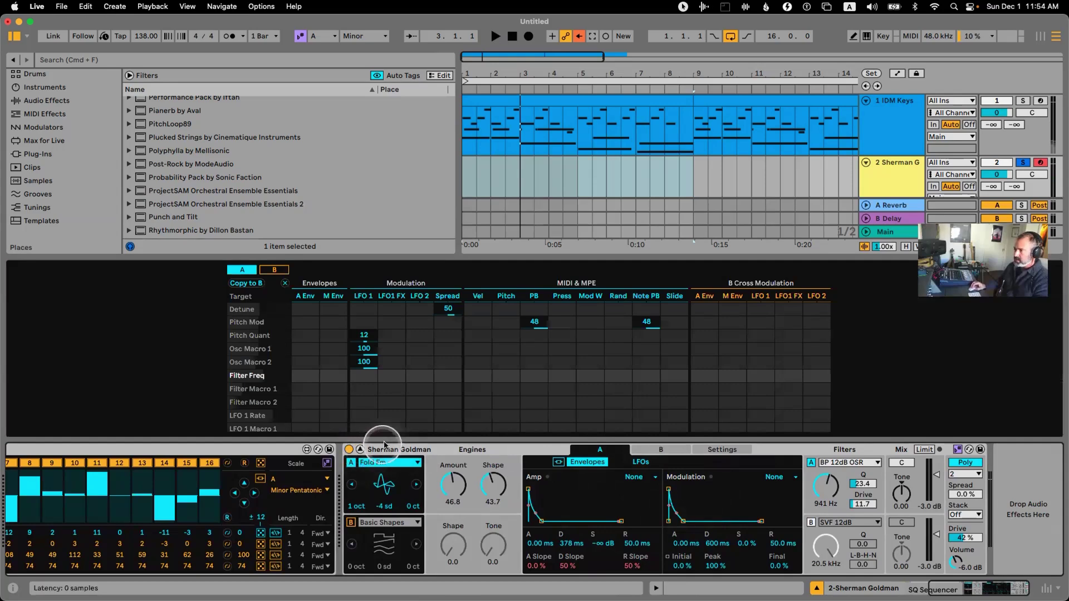
{"action": "scroll", "coordinate": [473, 321], "scroll_direction": "down", "scroll_amount": 3}
- Route velocity to Meld's Filter Freq at amount 39 and audition it
{"action": "scroll", "coordinate": [473, 321], "scroll_direction": "up", "scroll_amount": 3}
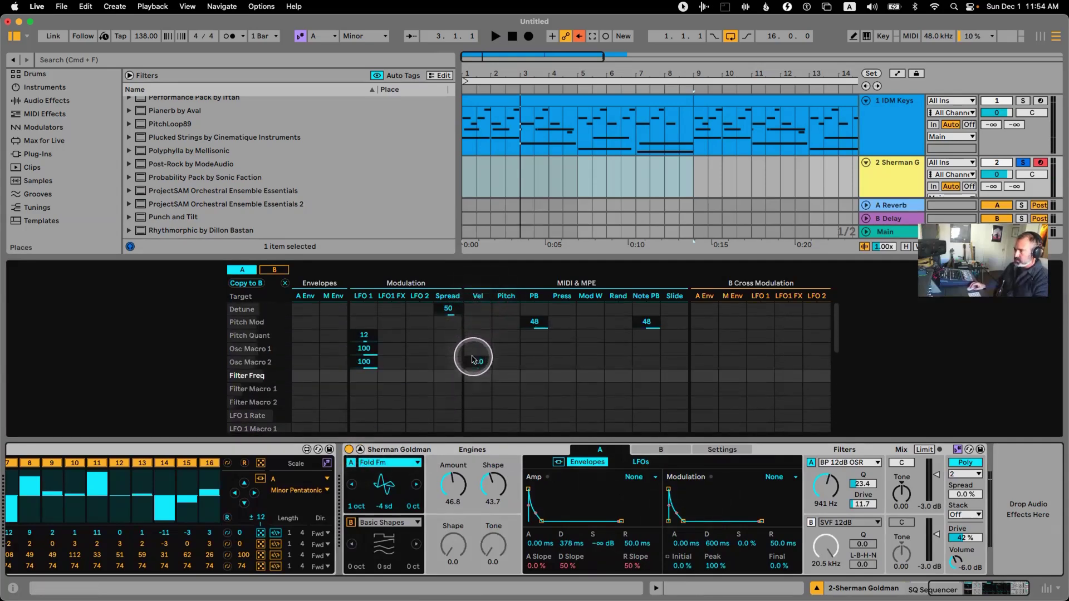
{"action": "left_click_drag", "start_coordinate": [475, 375], "coordinate": [474, 373]}
{"action": "key", "text": "space"}
{"action": "scroll", "coordinate": [491, 474], "scroll_direction": "left", "scroll_amount": 5}
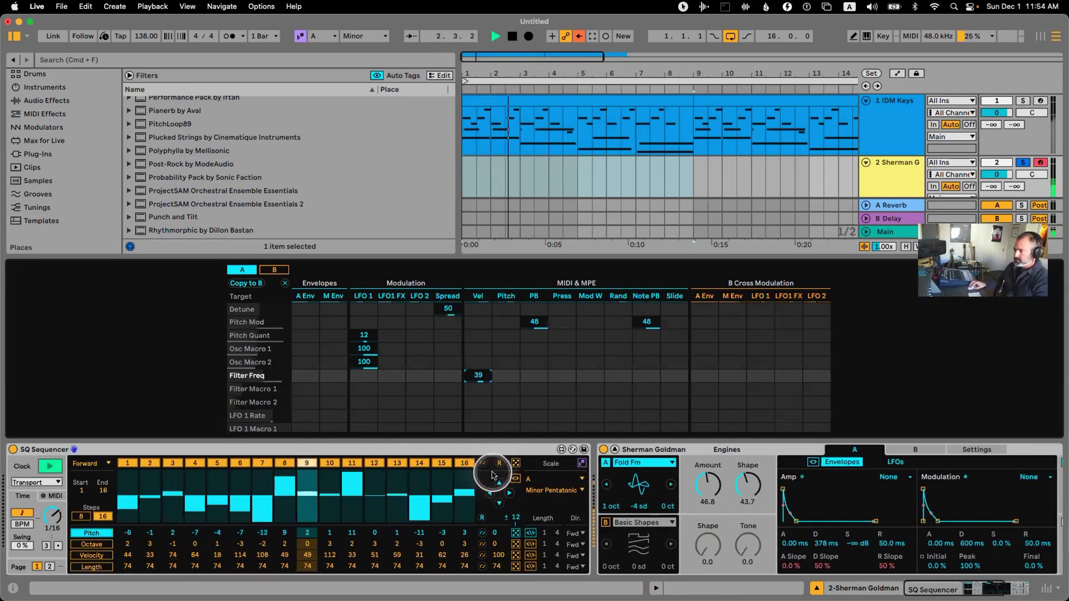
{"action": "key", "text": "space"}
- Randomize note lengths and active steps, raise step 14's octave to 2, and re-enable steps 2–4 and 7–10
{"action": "left_click", "coordinate": [514, 566]}
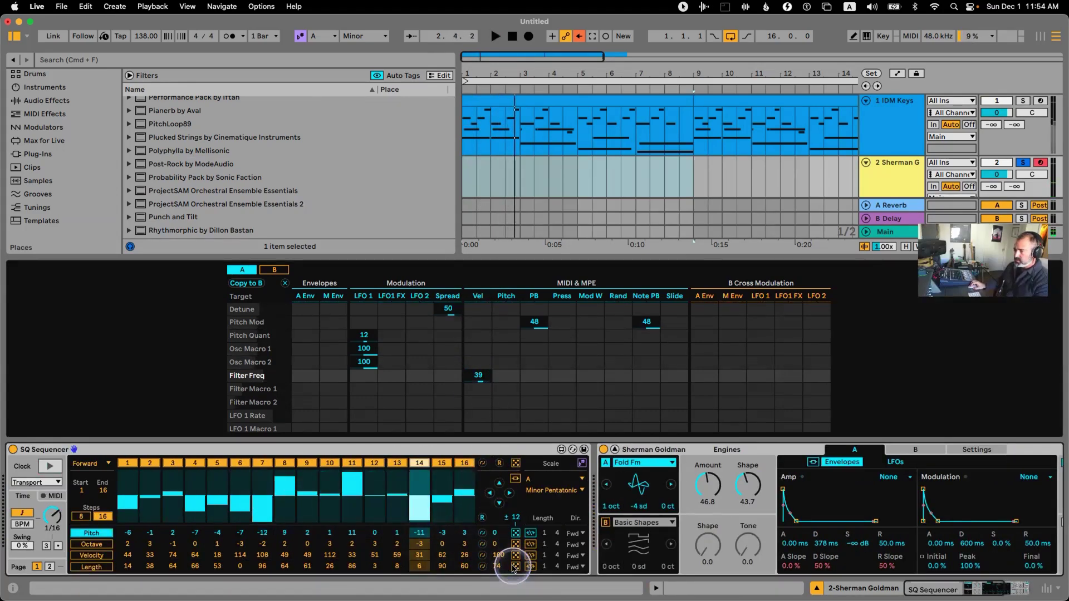
{"action": "key", "text": "space"}
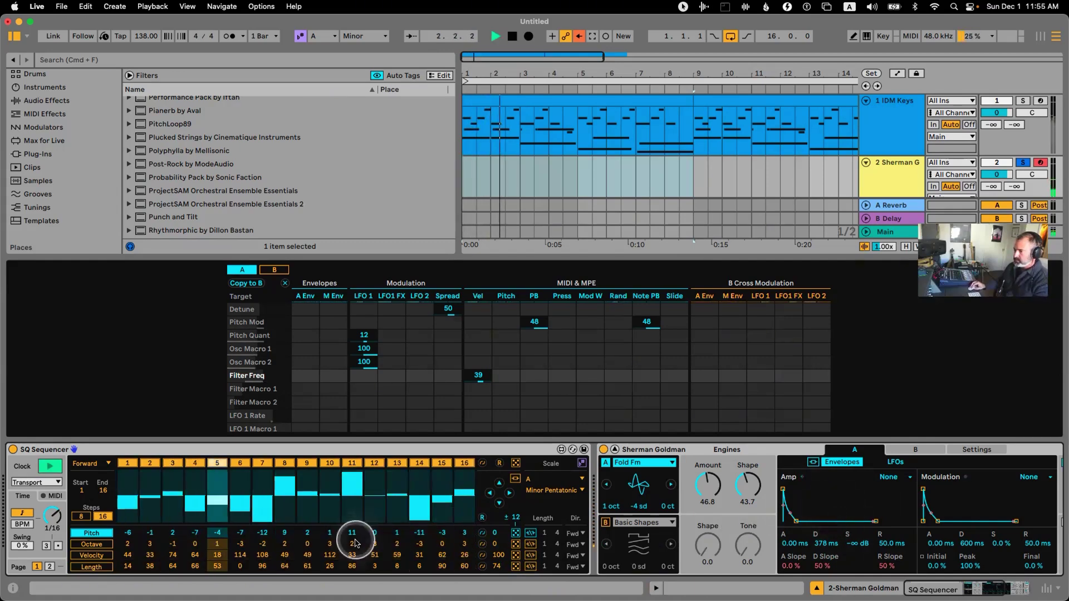
{"action": "key", "text": "space"}
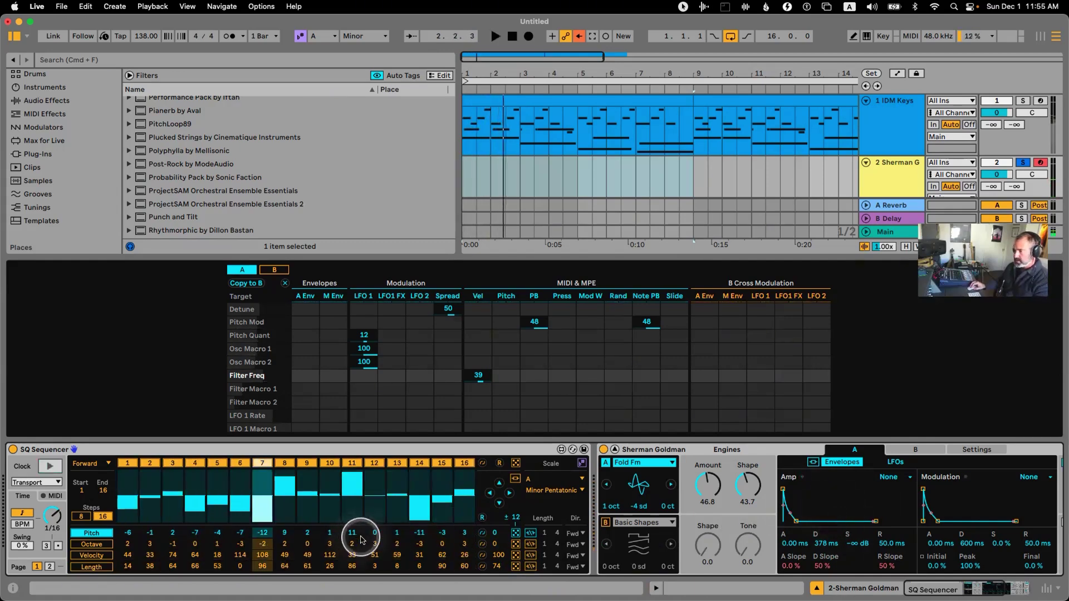
{"action": "left_click", "coordinate": [518, 464]}
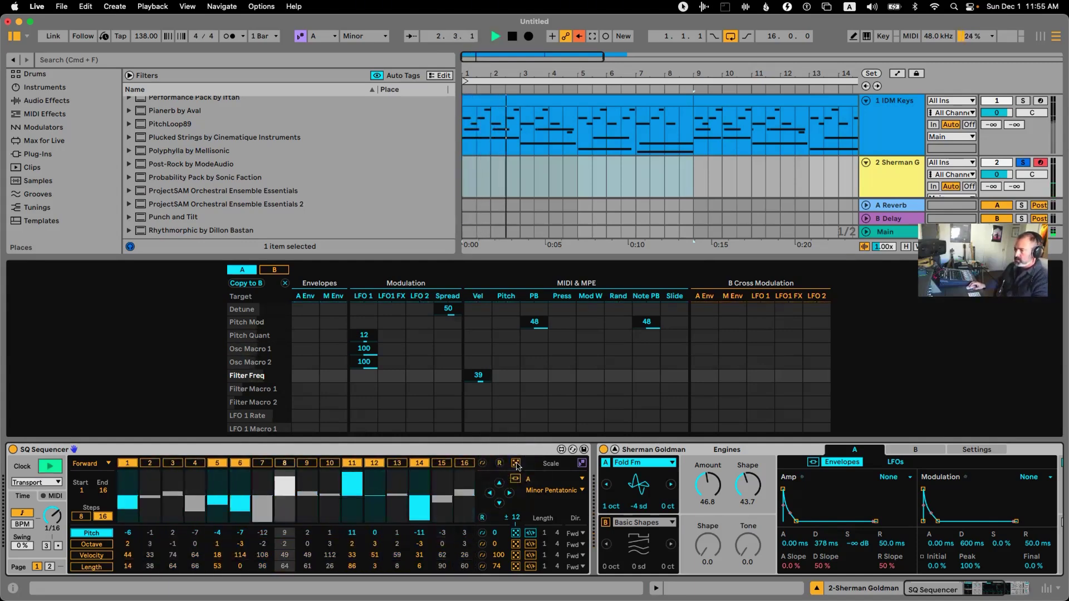
{"action": "left_click_drag", "start_coordinate": [420, 545], "coordinate": [412, 479]}
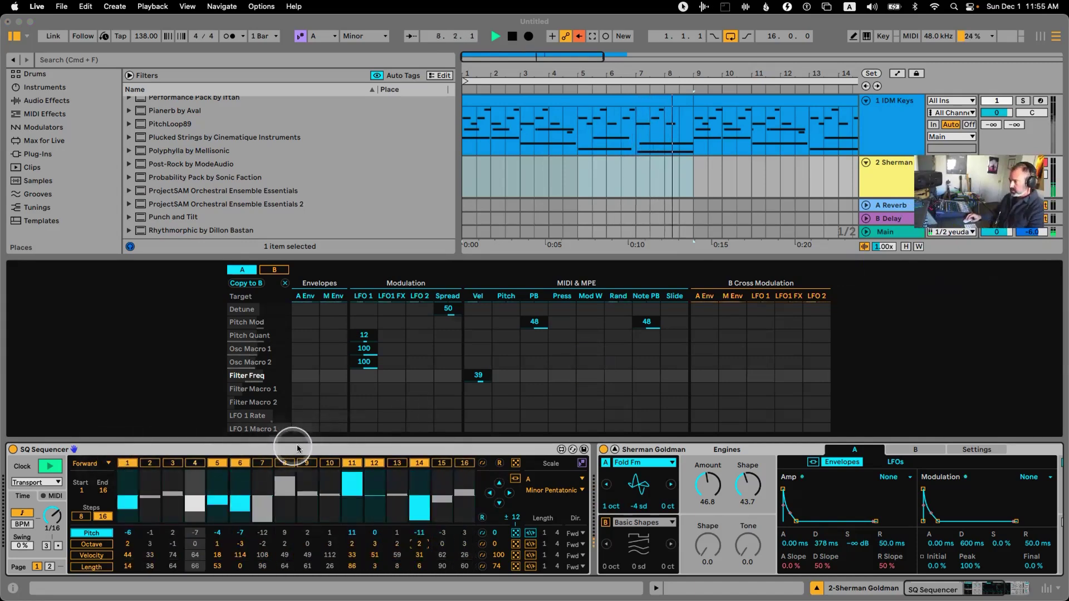
{"action": "mouse_move", "coordinate": [154, 466]}
{"action": "left_mouse_down"}
{"action": "mouse_move", "coordinate": [461, 467]}
{"action": "mouse_move", "coordinate": [440, 476]}
{"action": "left_mouse_up"}
{"action": "key", "text": "space"}
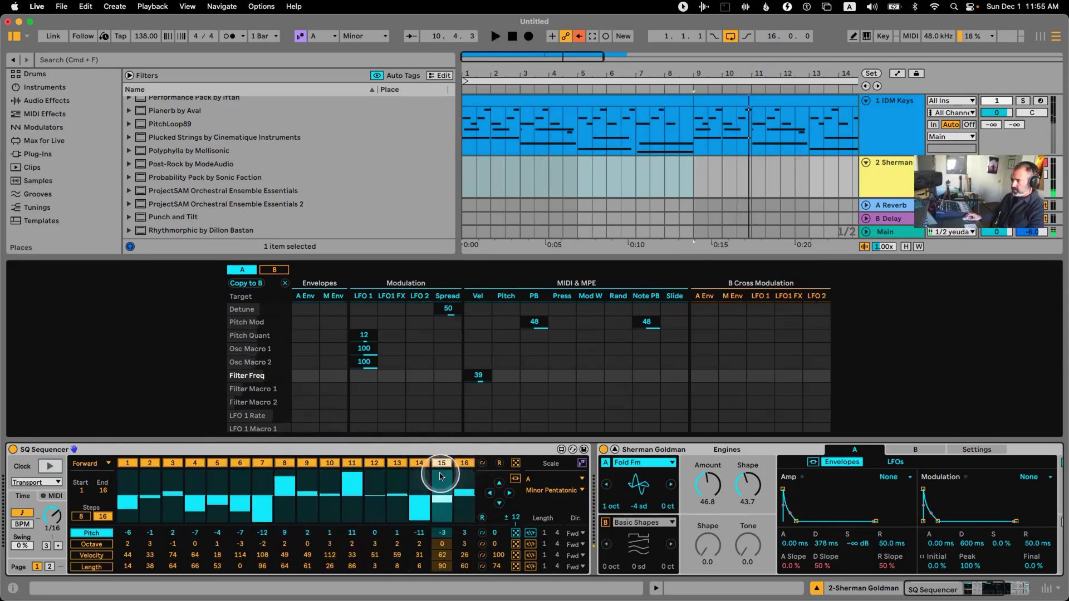
- On Page 2, give several steps ratchet repeats and conditions like 2, 7, 4, 6, 8, 10
{"action": "left_click", "coordinate": [50, 567]}
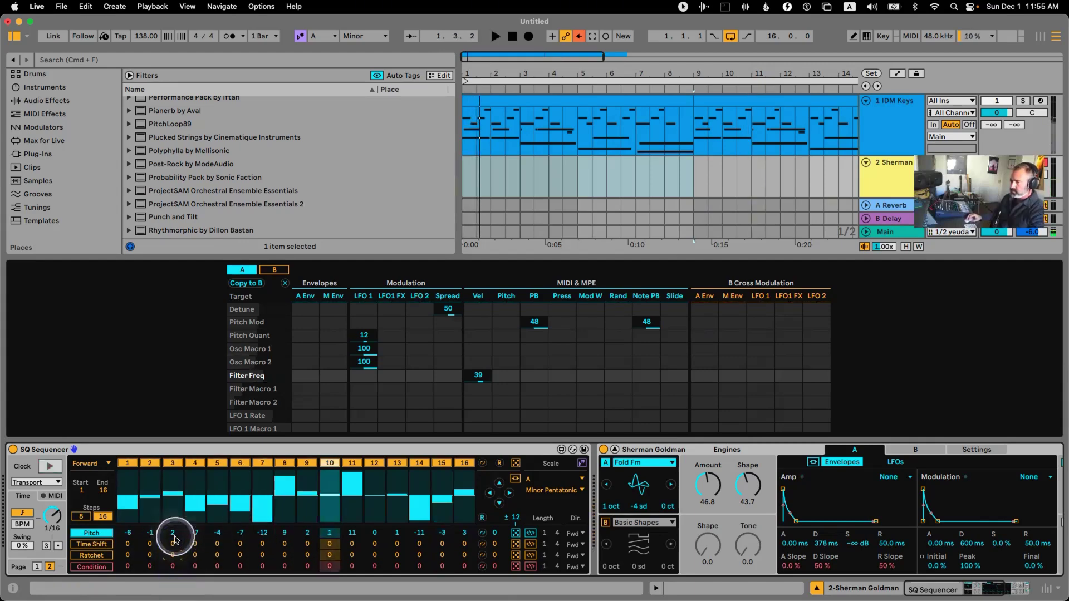
{"action": "left_click", "coordinate": [49, 564]}
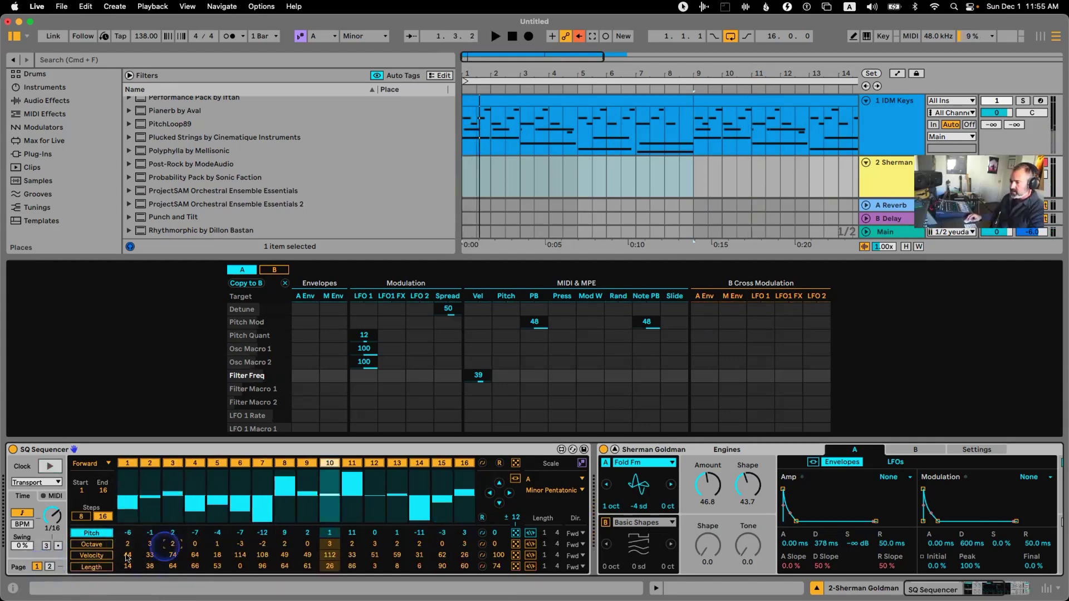
{"action": "left_click", "coordinate": [50, 566]}
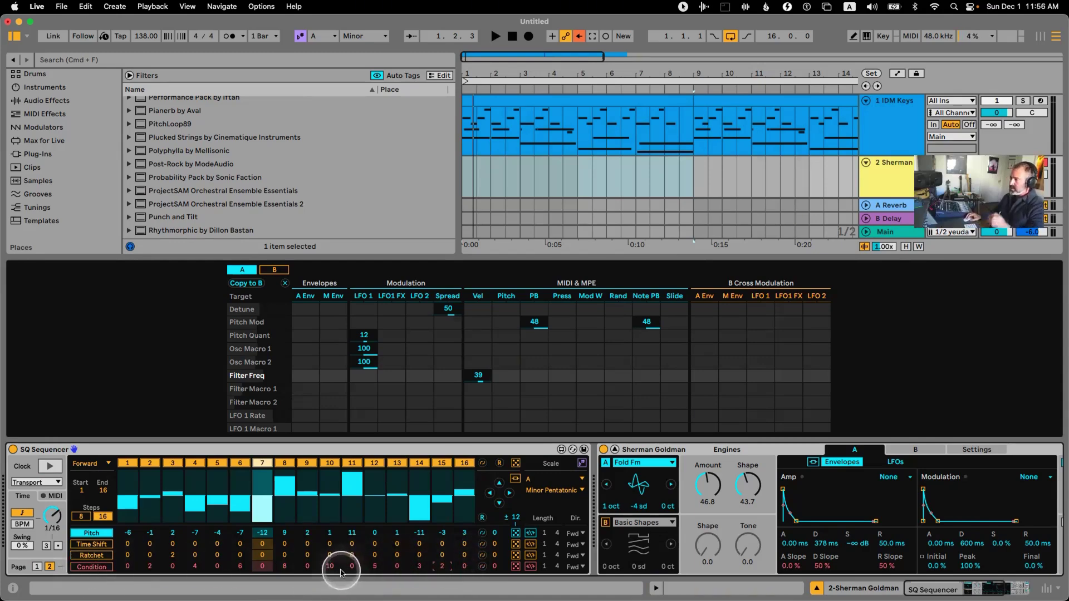
{"action": "key", "text": "space"}
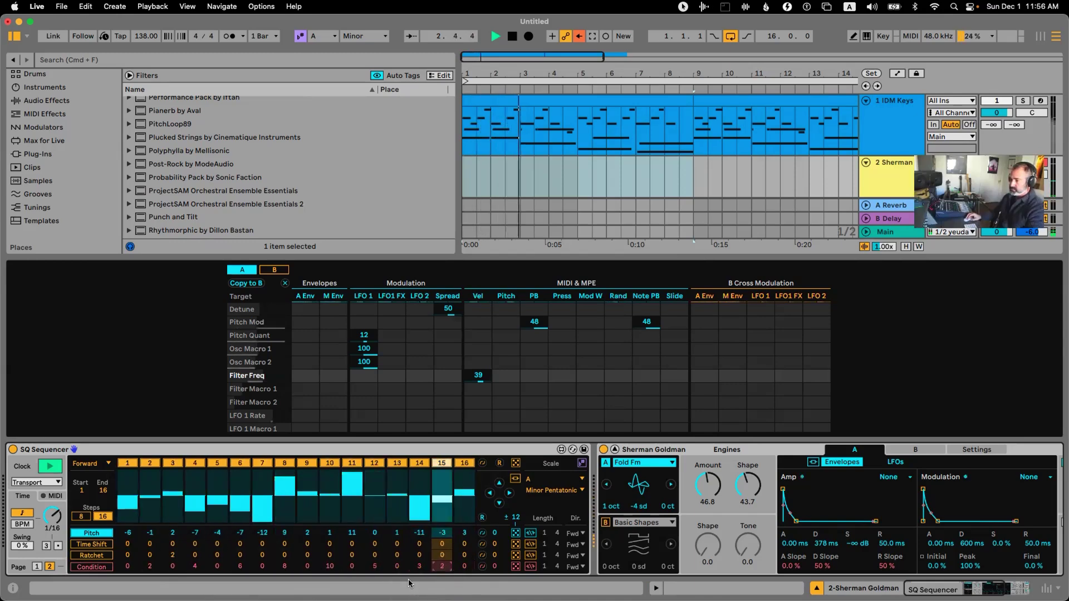
{"action": "key", "text": "space"}
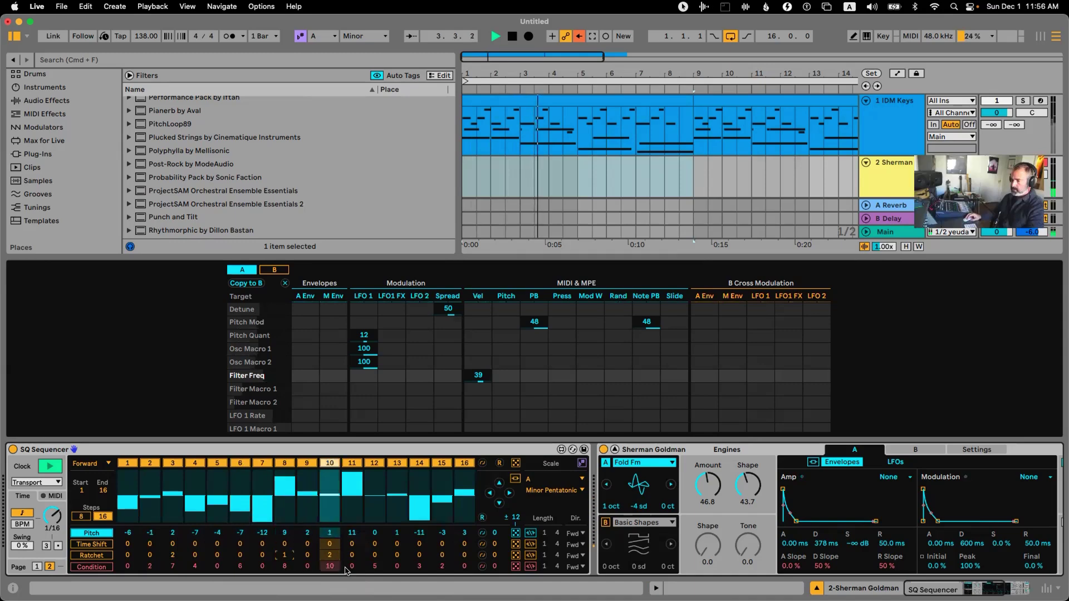
{"action": "left_click", "coordinate": [251, 555]}
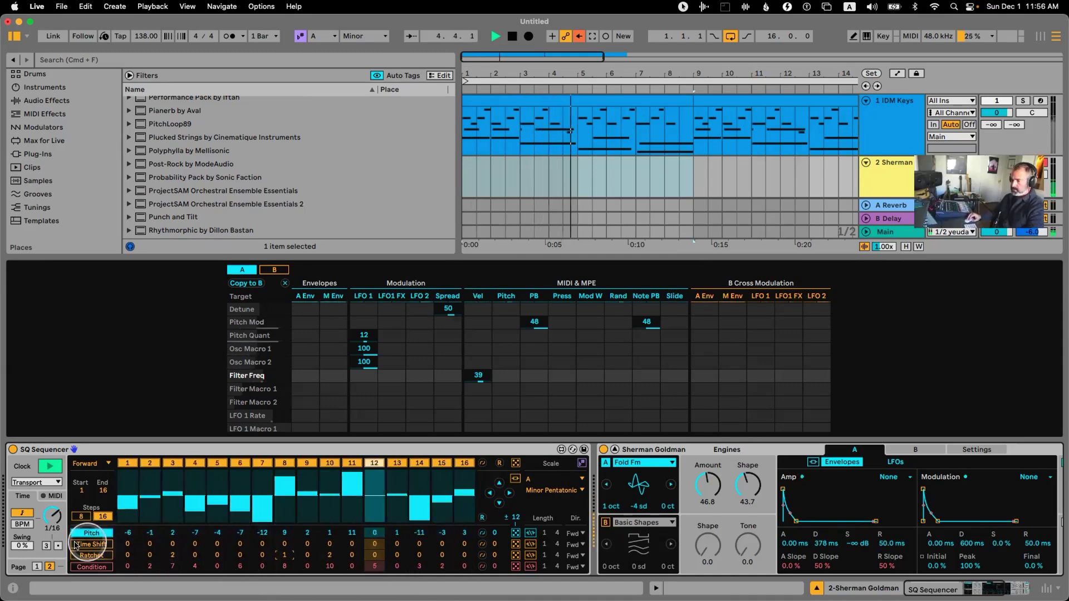
- Raise step 6 by two octaves and lengthen its note while the sequence plays
{"action": "key", "text": "space"}
{"action": "left_click", "coordinate": [37, 566]}
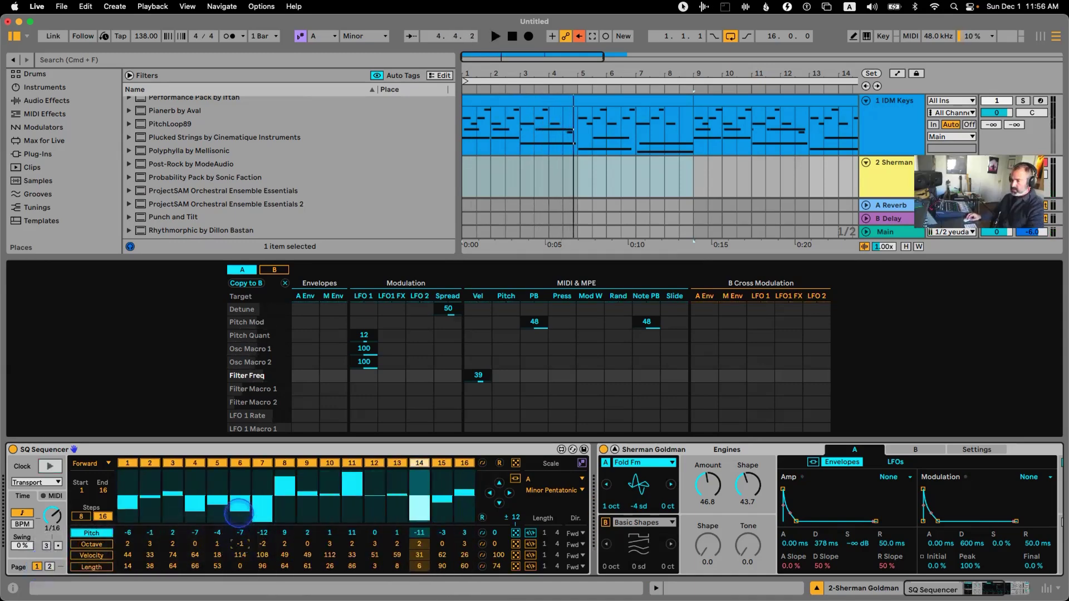
{"action": "left_click", "coordinate": [101, 546]}
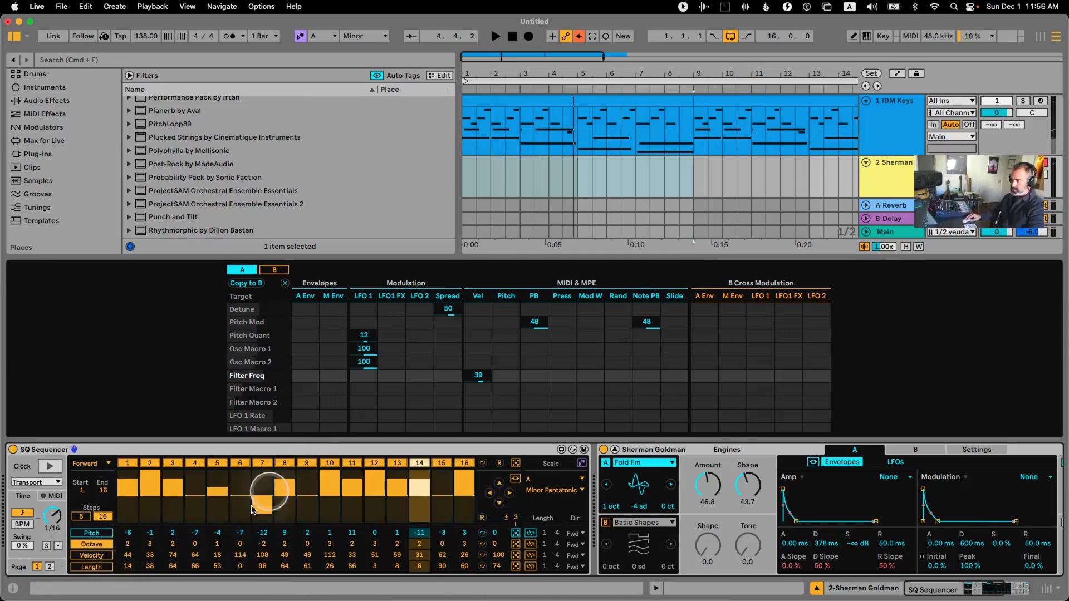
{"action": "key", "text": "space"}
{"action": "left_click_drag", "start_coordinate": [241, 500], "coordinate": [243, 479]}
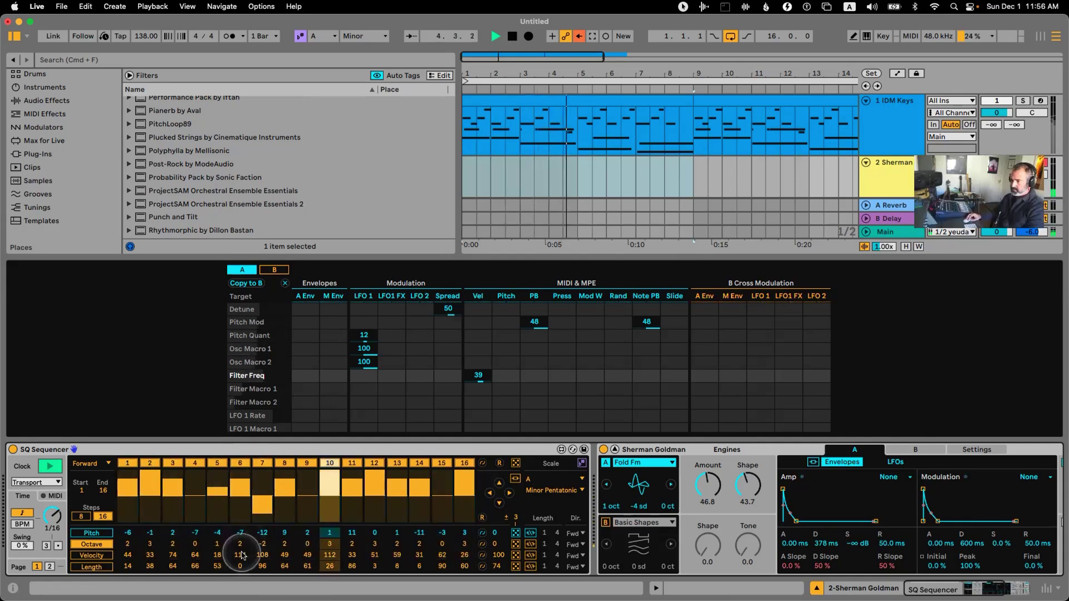
{"action": "left_click_drag", "start_coordinate": [239, 566], "coordinate": [239, 498]}
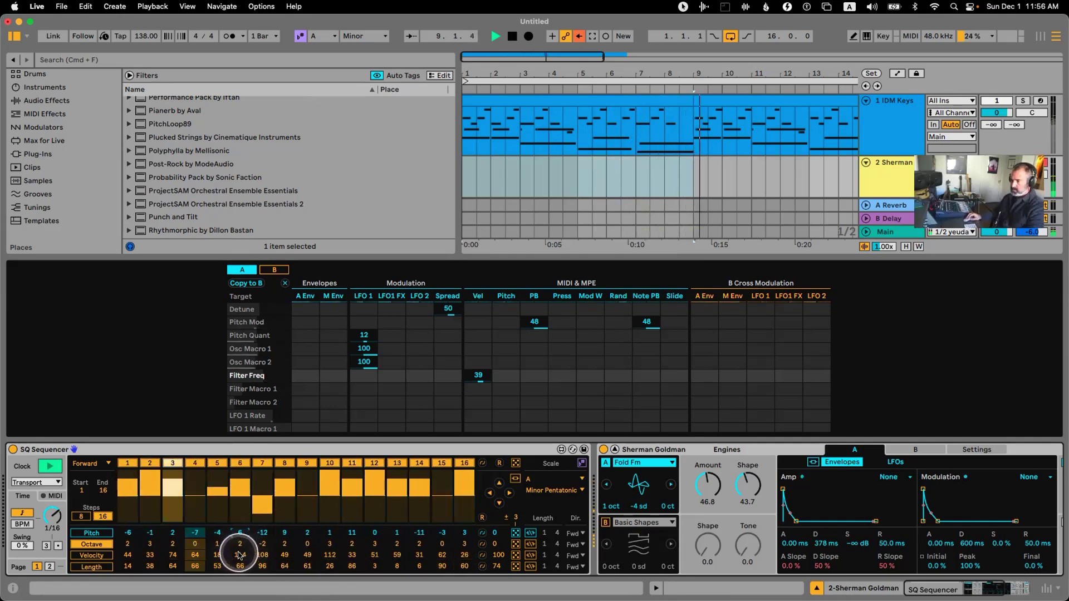
- Try the Random play direction, return to Forward, and lower filter A cutoff to 514 Hz
{"action": "left_click", "coordinate": [101, 464]}
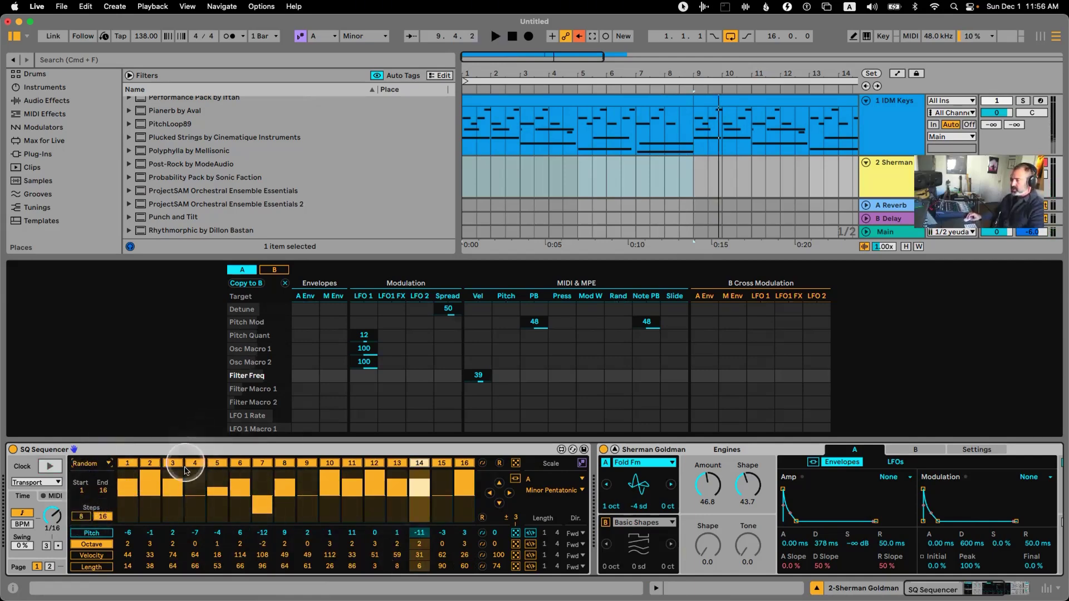
{"action": "key", "text": "space"}
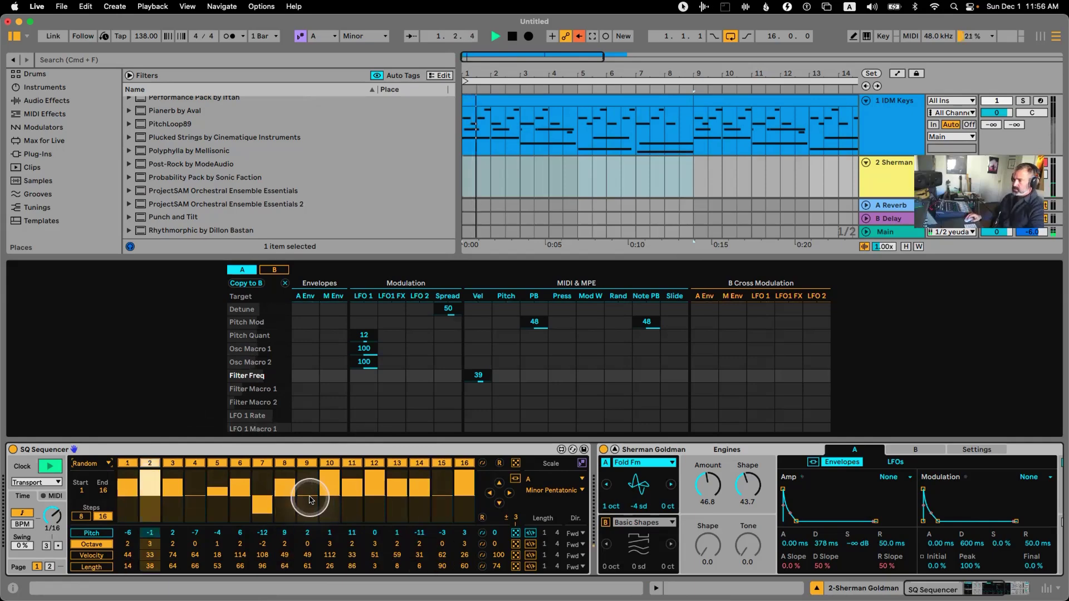
{"action": "key", "text": "space"}
{"action": "left_click", "coordinate": [93, 464]}
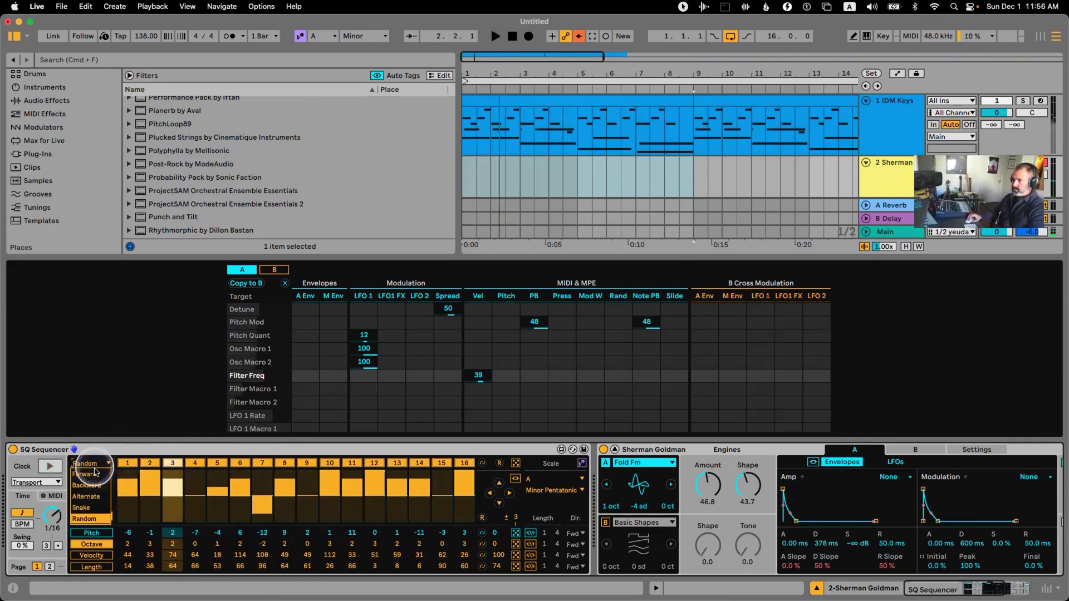
{"action": "key", "text": "space"}
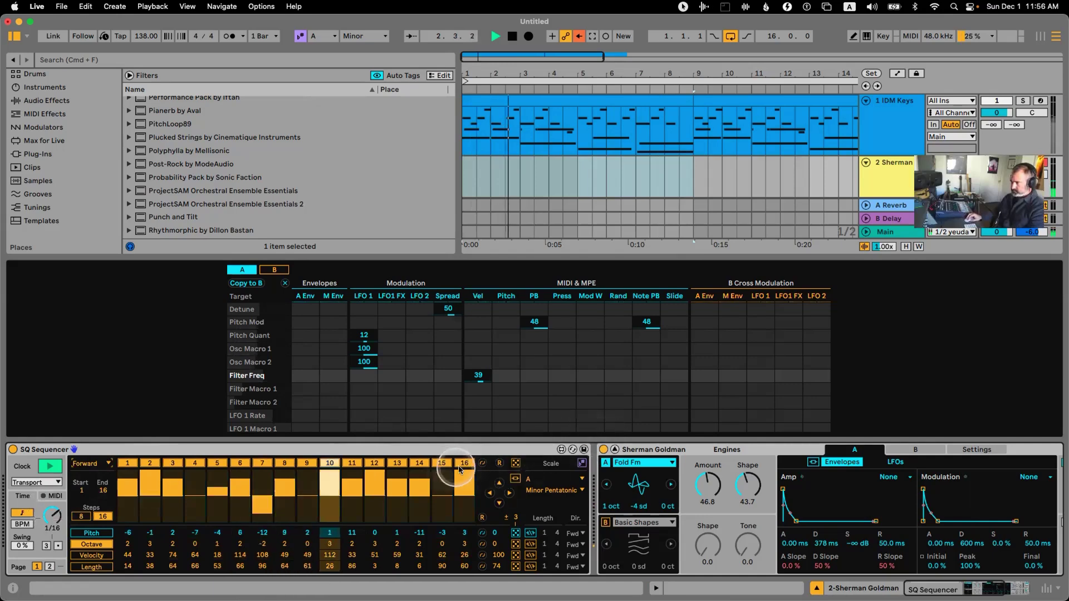
{"action": "scroll", "coordinate": [454, 471], "scroll_direction": "right", "scroll_amount": 5}
{"action": "left_click_drag", "start_coordinate": [826, 486], "coordinate": [826, 507]}
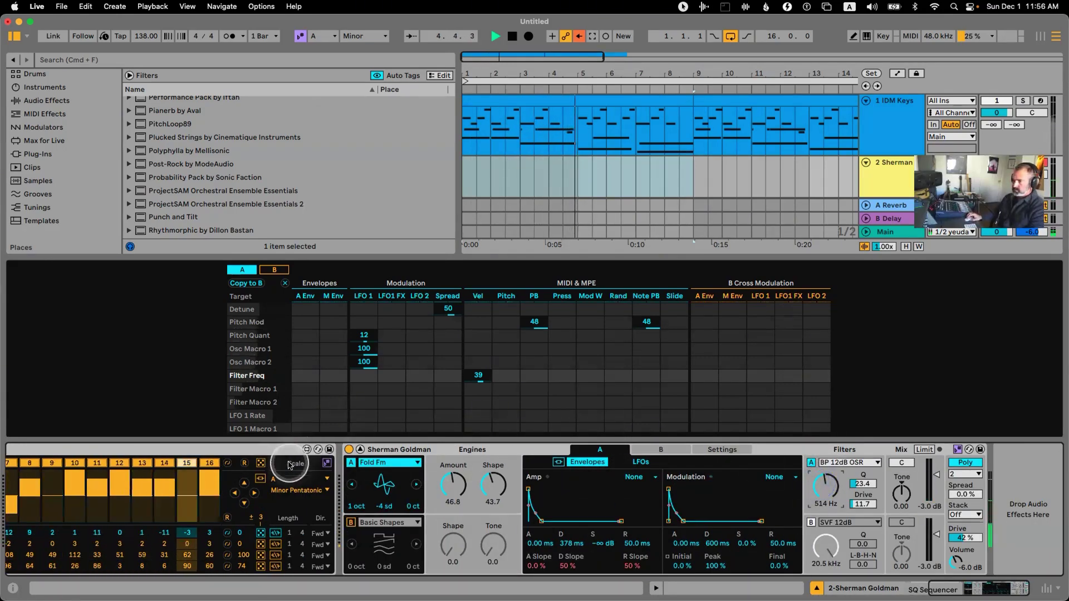
- Collapse the modulation matrix and load ValhallaSupermassive VST3 after Meld via a plug-in search
{"action": "scroll", "coordinate": [312, 462], "scroll_direction": "left", "scroll_amount": 5}
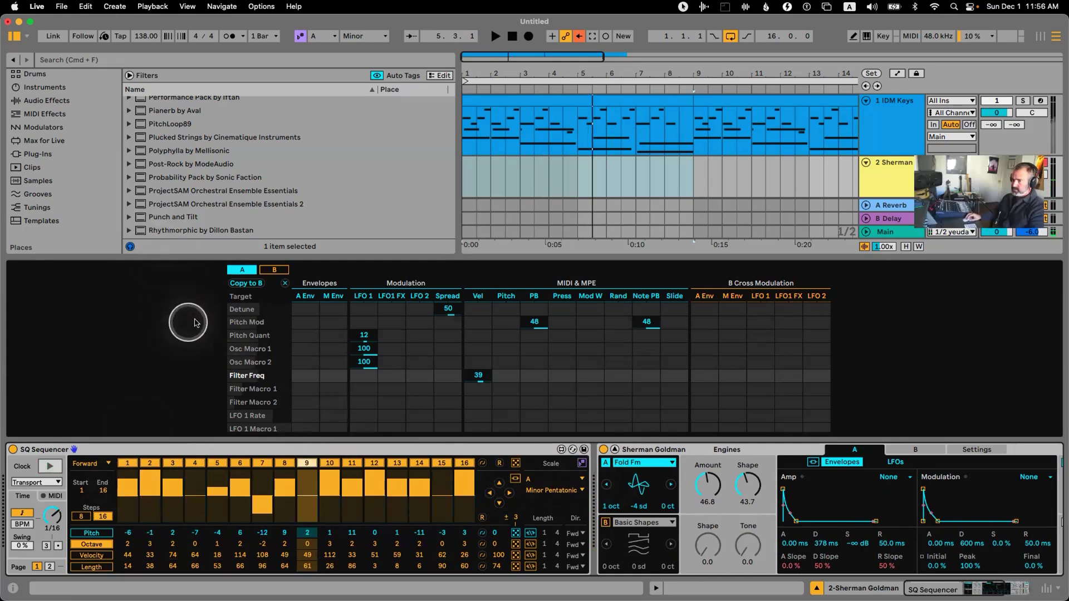
{"action": "left_click_drag", "start_coordinate": [222, 256], "coordinate": [207, 539]}
{"action": "scroll", "coordinate": [53, 203], "scroll_direction": "up", "scroll_amount": 2}
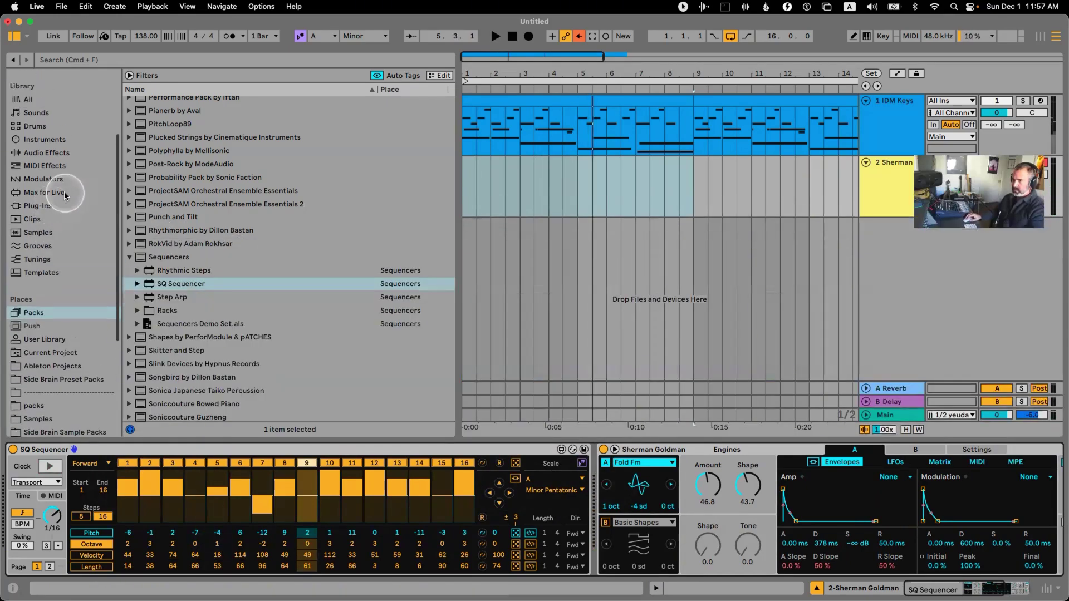
{"action": "left_click", "coordinate": [39, 205]}
{"action": "left_click", "coordinate": [93, 60]}
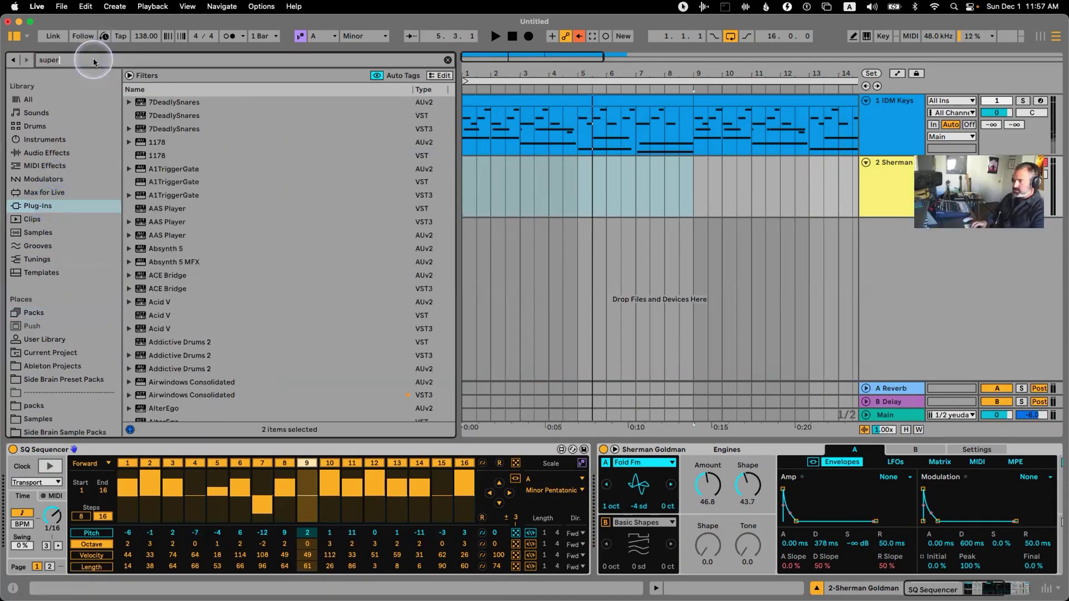
{"action": "key", "text": "Down"}
{"action": "key", "text": "Down"}
{"action": "key", "text": "Down"}
{"action": "key", "text": "Return"}
- Set Supermassive to Pleiades mode with 506.5 ms delay, 73.7% warp and 40.8% mix
{"action": "left_click", "coordinate": [482, 186]}
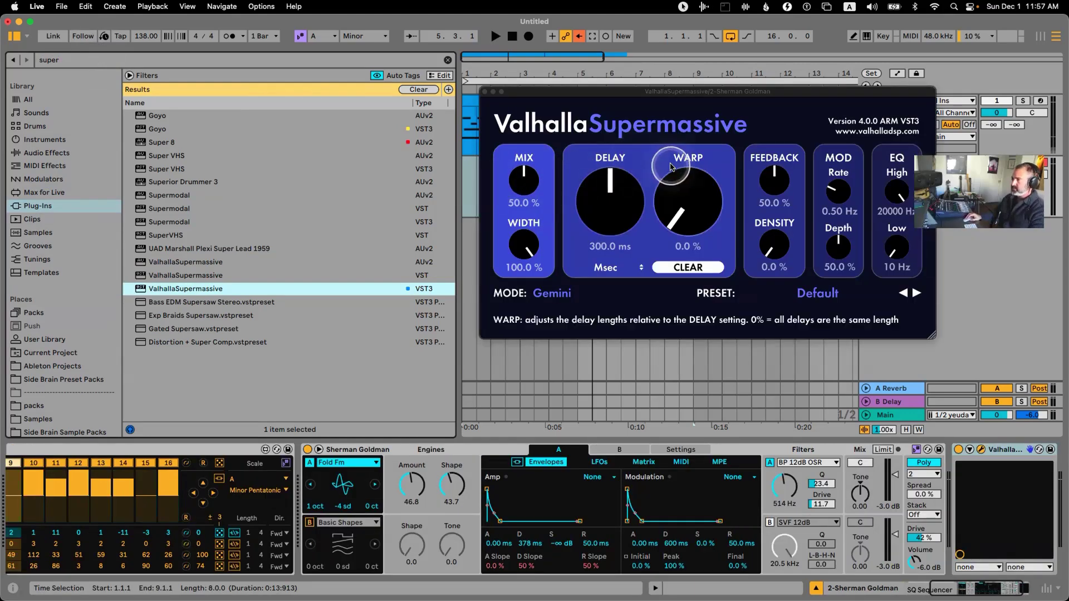
{"action": "left_click", "coordinate": [552, 292]}
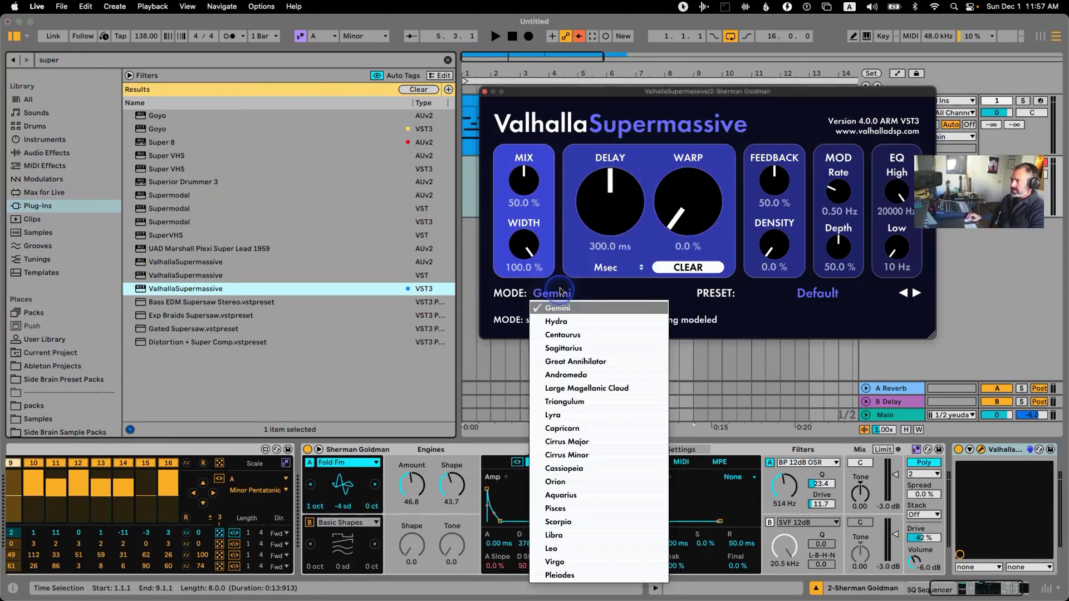
{"action": "left_click", "coordinate": [559, 575]}
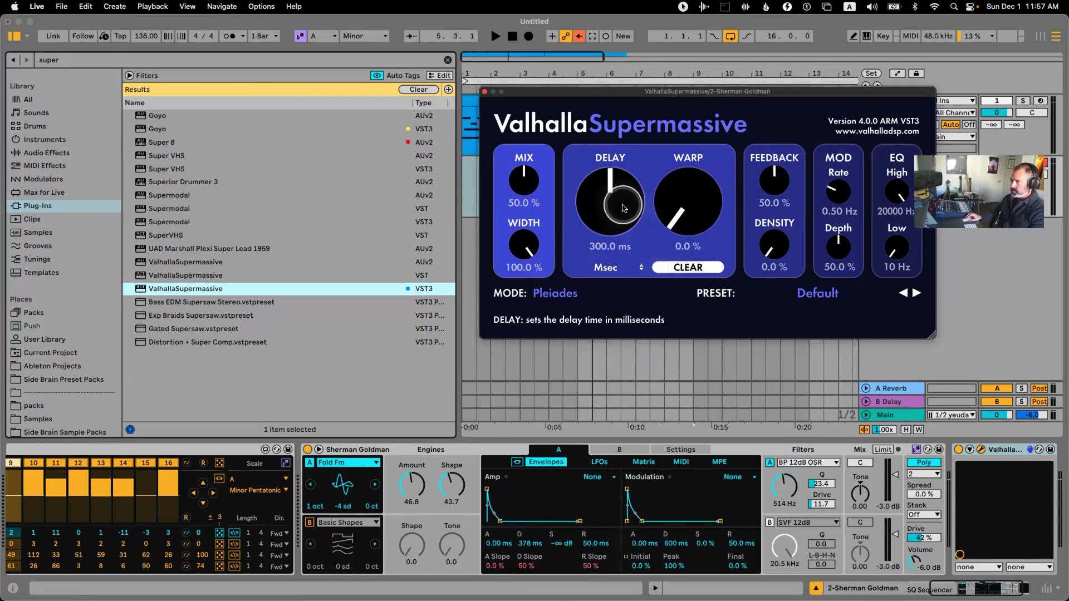
{"action": "left_click_drag", "start_coordinate": [623, 190], "coordinate": [625, 186]}
{"action": "key", "text": "space"}
{"action": "left_click_drag", "start_coordinate": [688, 201], "coordinate": [694, 111]}
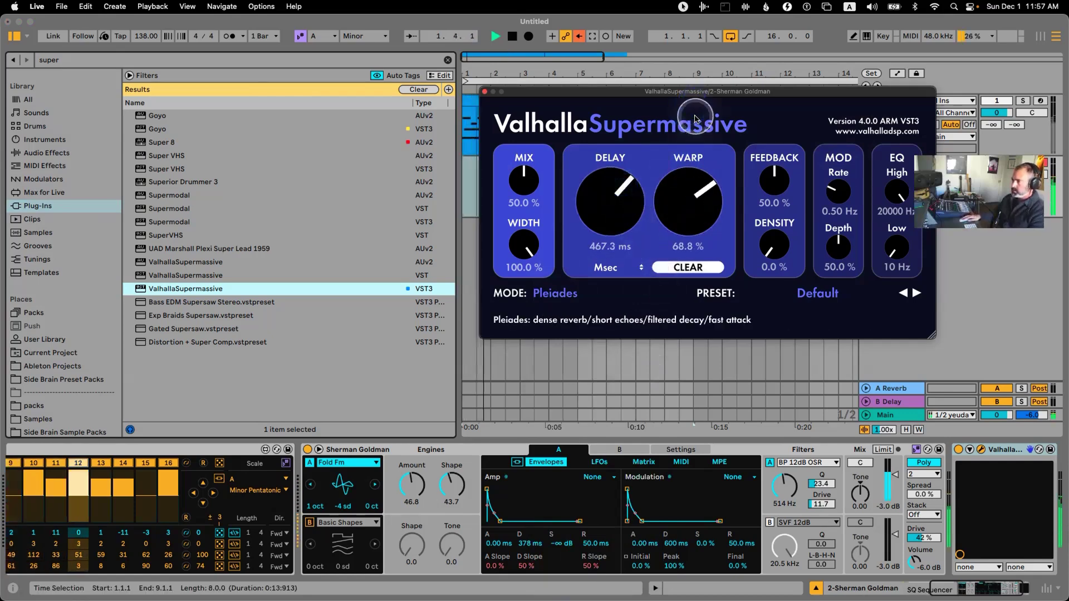
{"action": "left_click_drag", "start_coordinate": [697, 170], "coordinate": [698, 165]}
{"action": "left_click_drag", "start_coordinate": [522, 161], "coordinate": [520, 167]}
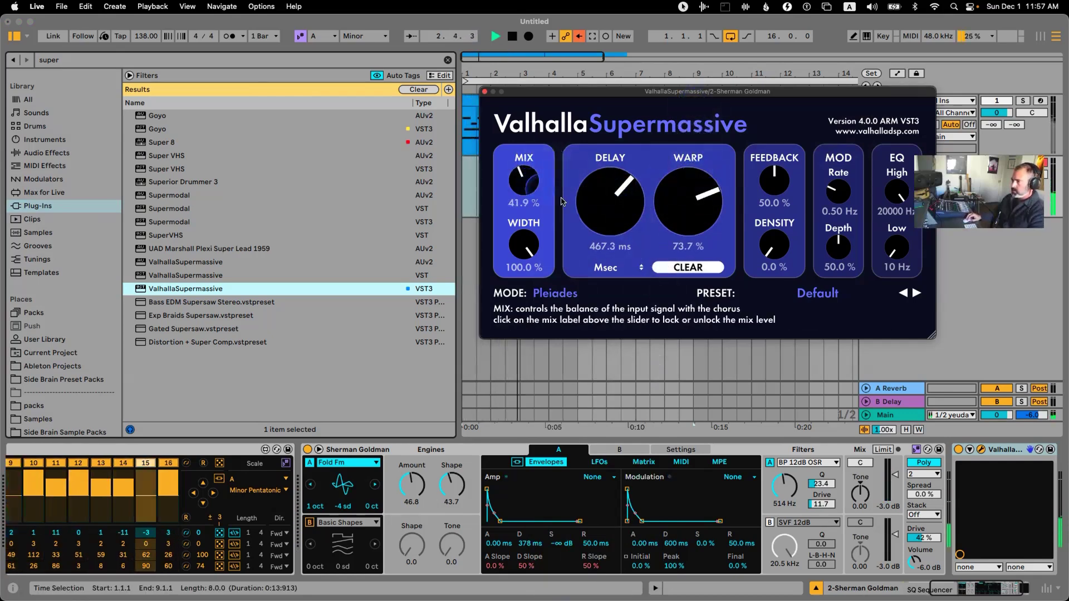
{"action": "left_click_drag", "start_coordinate": [616, 202], "coordinate": [618, 197]}
{"action": "left_click_drag", "start_coordinate": [529, 180], "coordinate": [529, 183]}
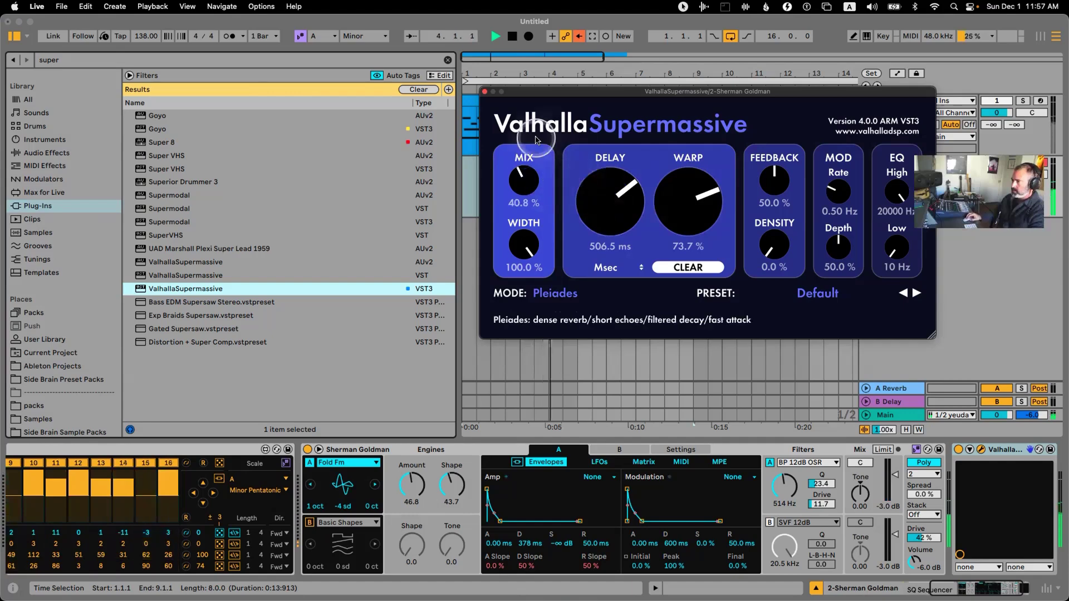
{"action": "left_click", "coordinate": [484, 92]}
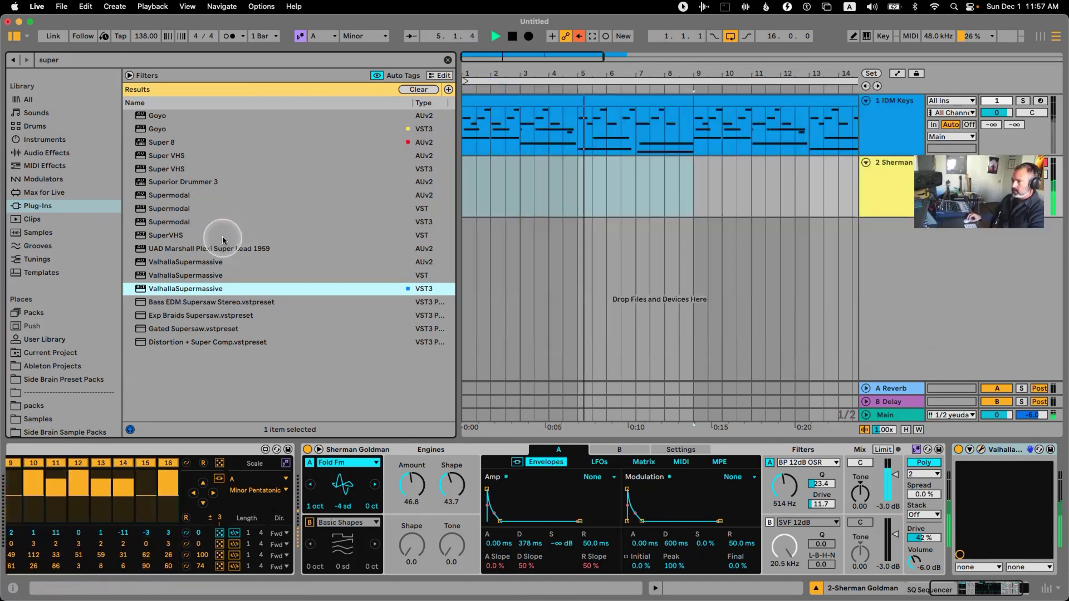
- Add an Auto Filter from the built-in Audio Effects after Valhalla Supermassive
{"action": "left_click", "coordinate": [419, 90]}
{"action": "left_click", "coordinate": [46, 152]}
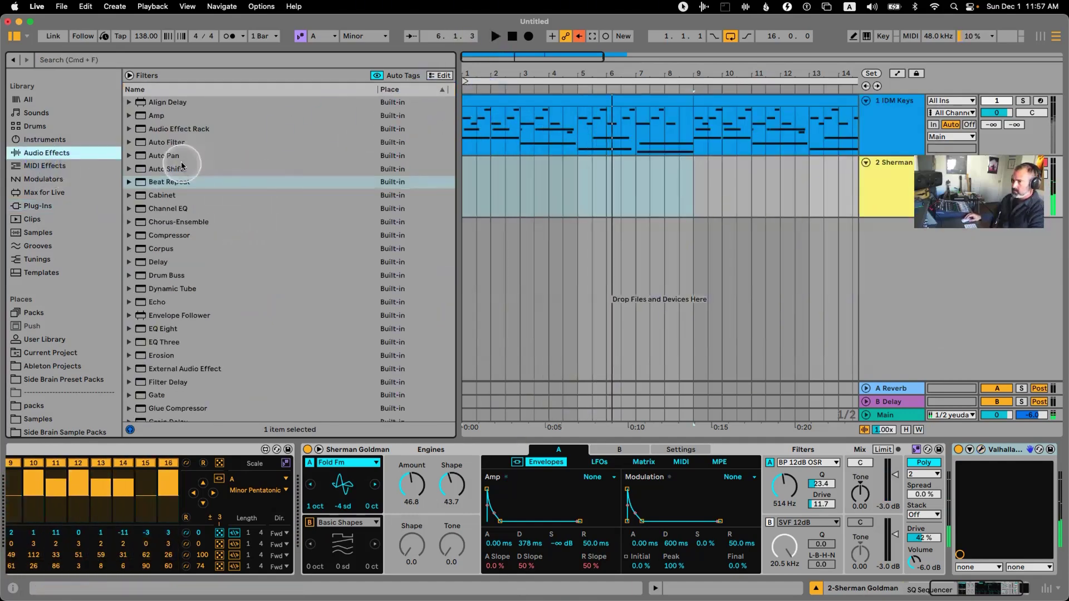
{"action": "double_click", "coordinate": [167, 143]}
- Shape the Auto Filter as a band-pass at 938 Hz with 39 % resonance during playback
{"action": "left_click", "coordinate": [858, 541]}
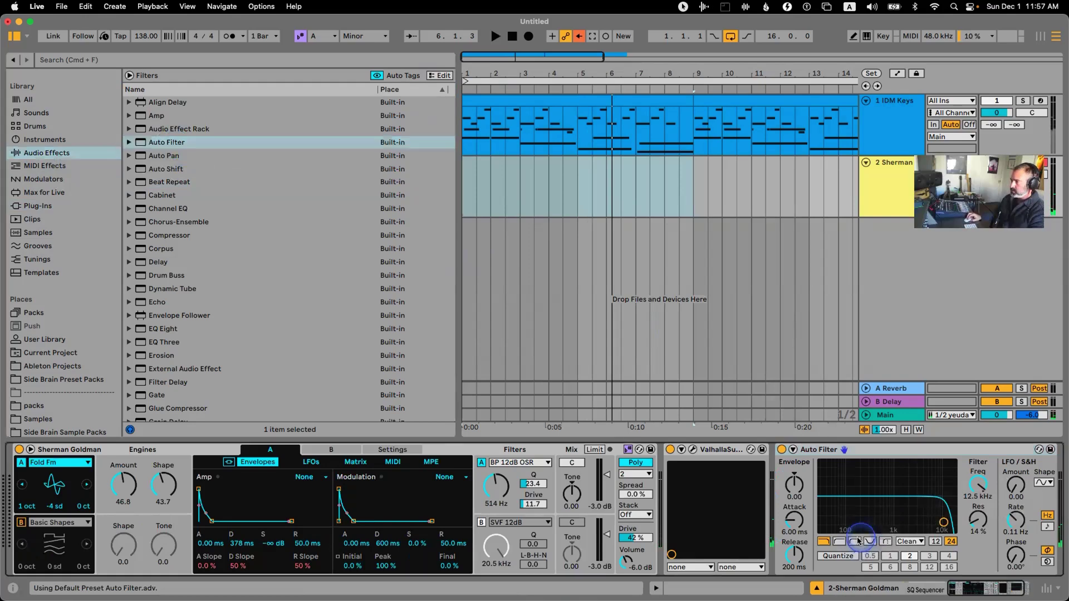
{"action": "key", "text": "space"}
{"action": "mouse_move", "coordinate": [897, 498]}
{"action": "left_mouse_down"}
{"action": "mouse_move", "coordinate": [891, 516]}
{"action": "mouse_move", "coordinate": [898, 505]}
{"action": "left_mouse_up"}
{"action": "left_click_drag", "start_coordinate": [967, 201], "coordinate": [969, 290]}
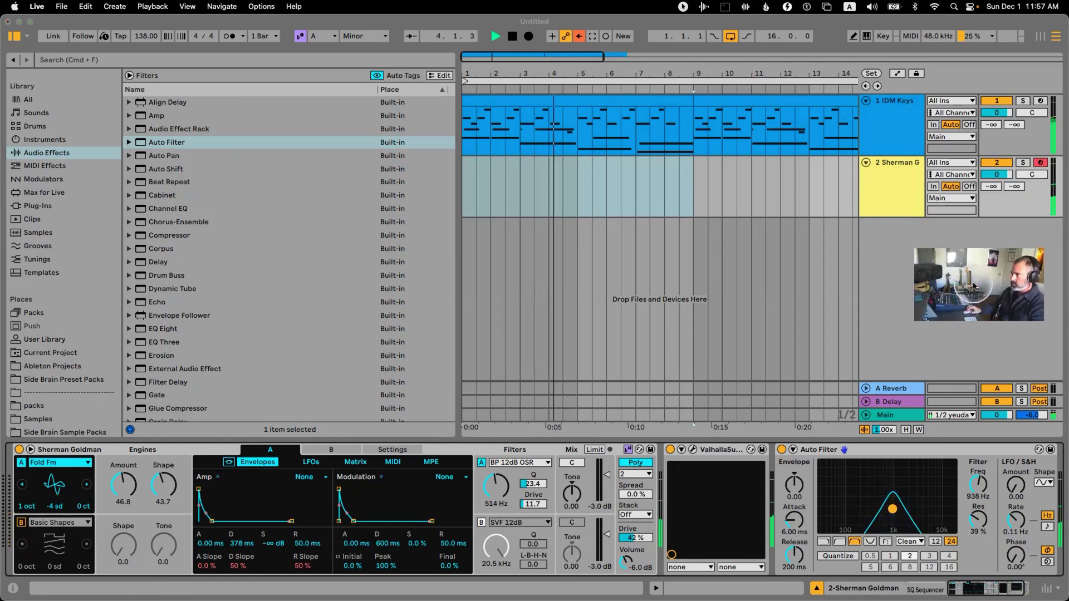
{"action": "left_click", "coordinate": [1000, 174]}
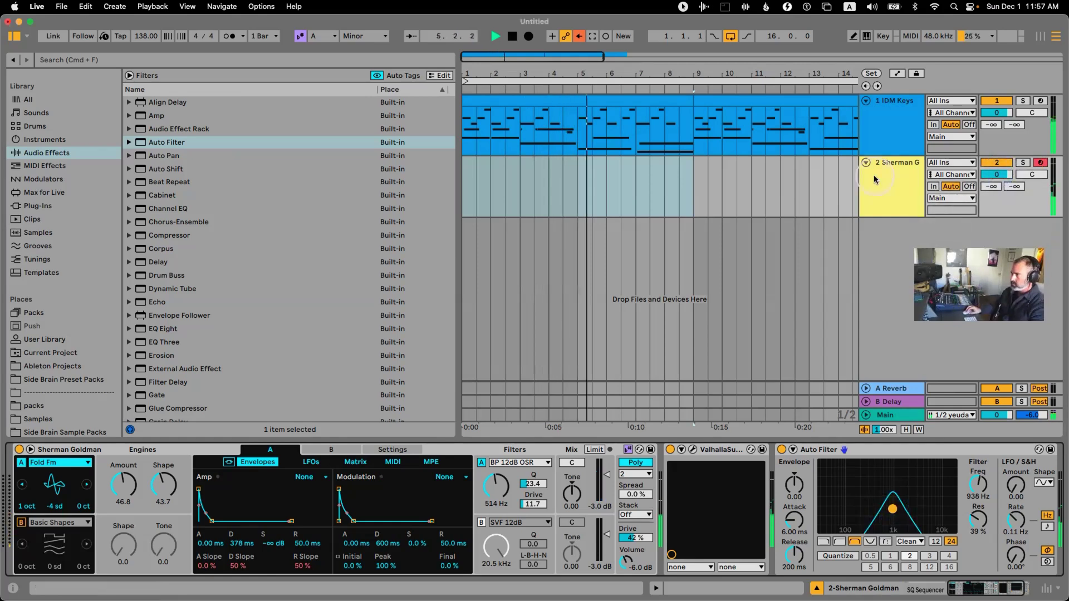
{"action": "key", "text": "space"}
{"action": "scroll", "coordinate": [233, 233], "scroll_direction": "down", "scroll_amount": 15}
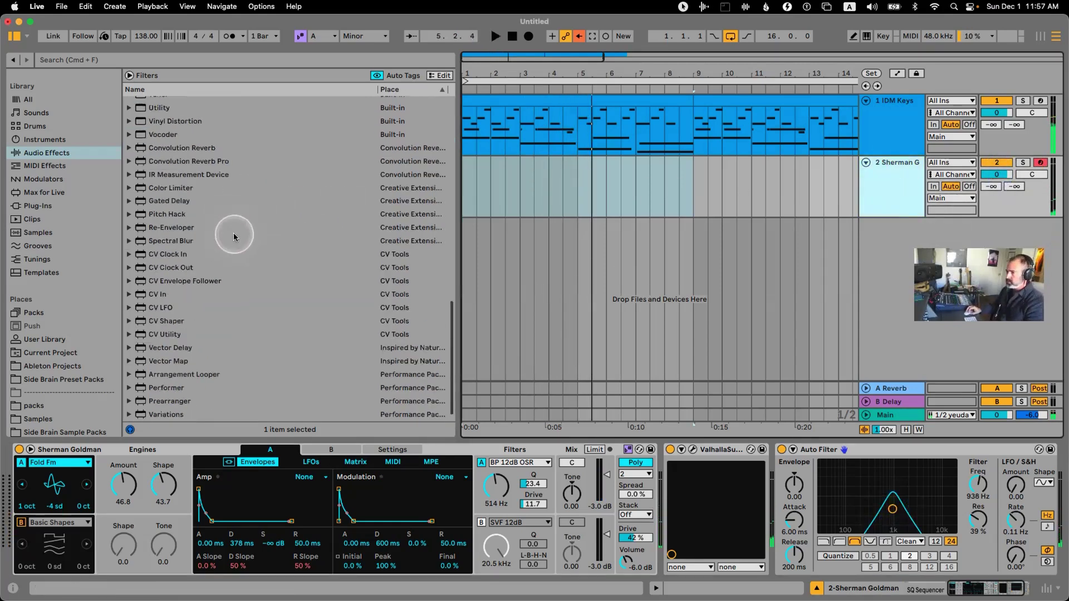